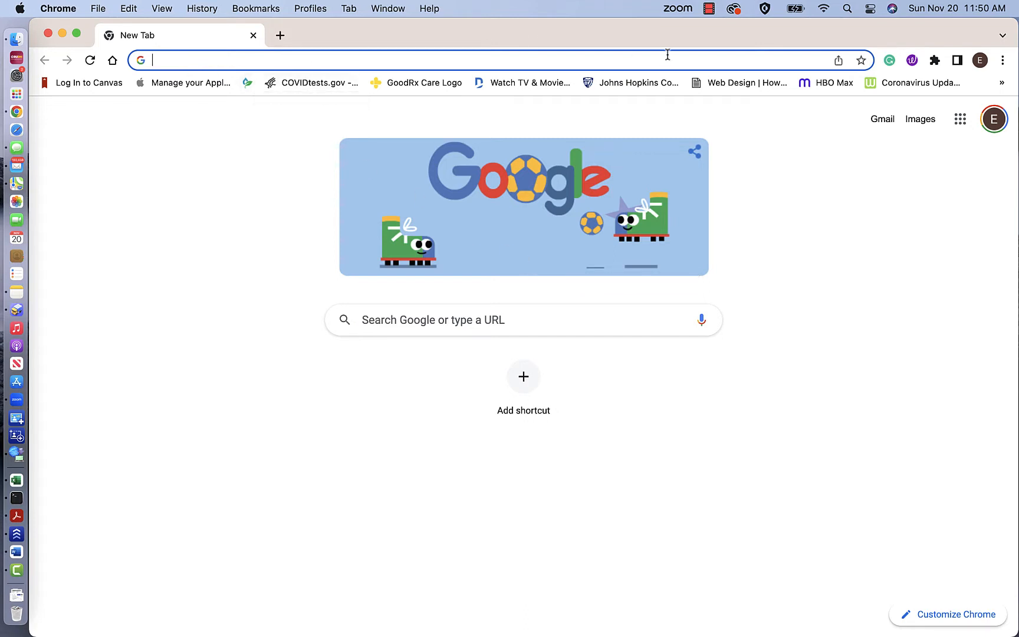
# Search the web for "google site" and open the Google Sites home page.
pyautogui.click(959, 125)
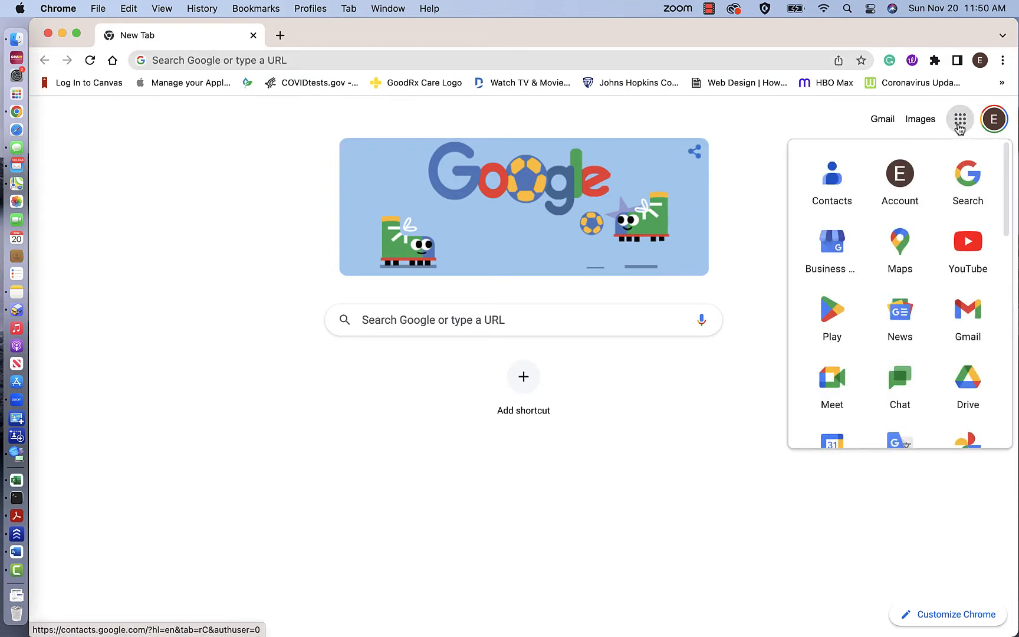
pyautogui.click(959, 125)
pyautogui.click(203, 61)
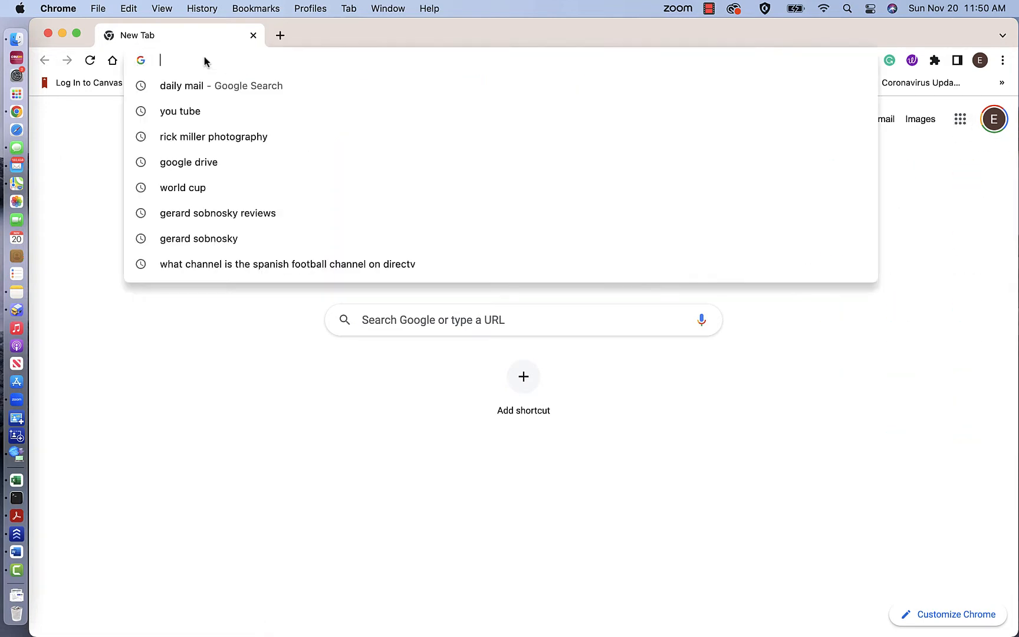
pyautogui.write('google site')
pyautogui.press('Return')
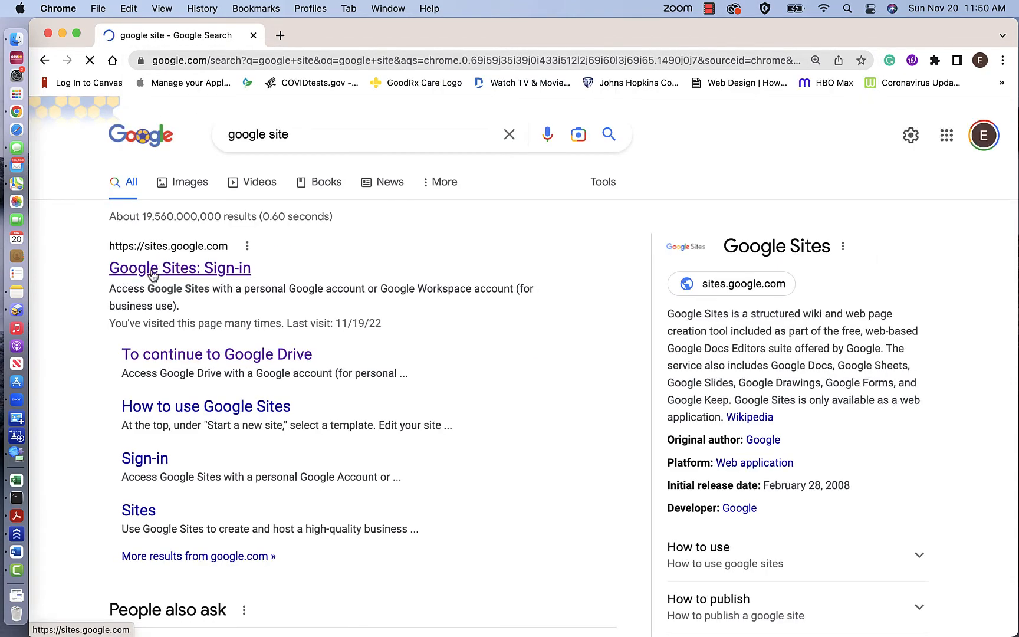
pyautogui.click(152, 270)
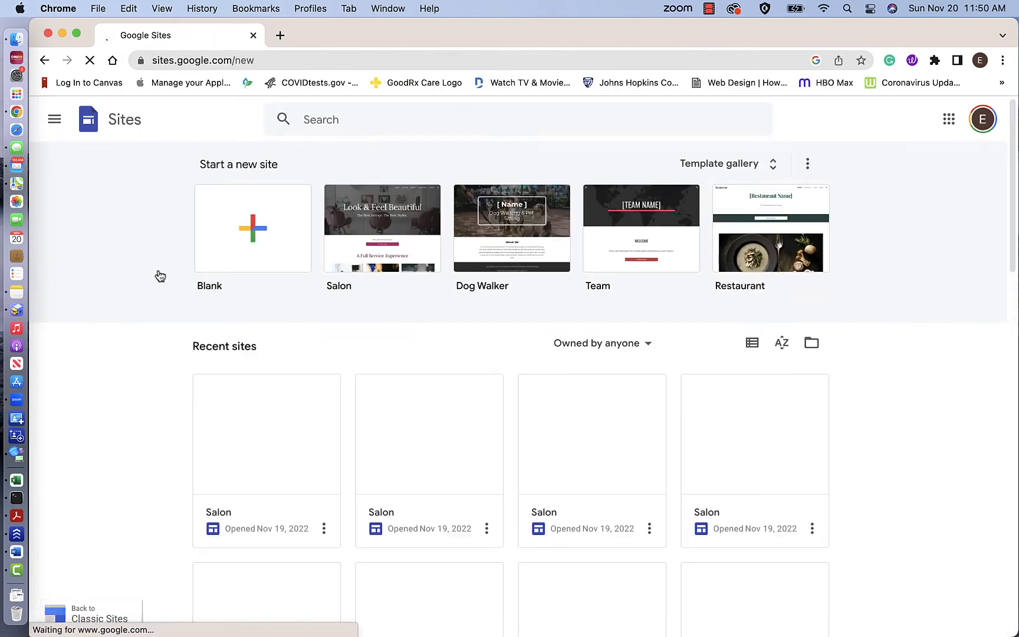
# Open the recent Salon site whose heading reads "My first Google site" for editing.
pyautogui.scroll(-2, 417, 305)
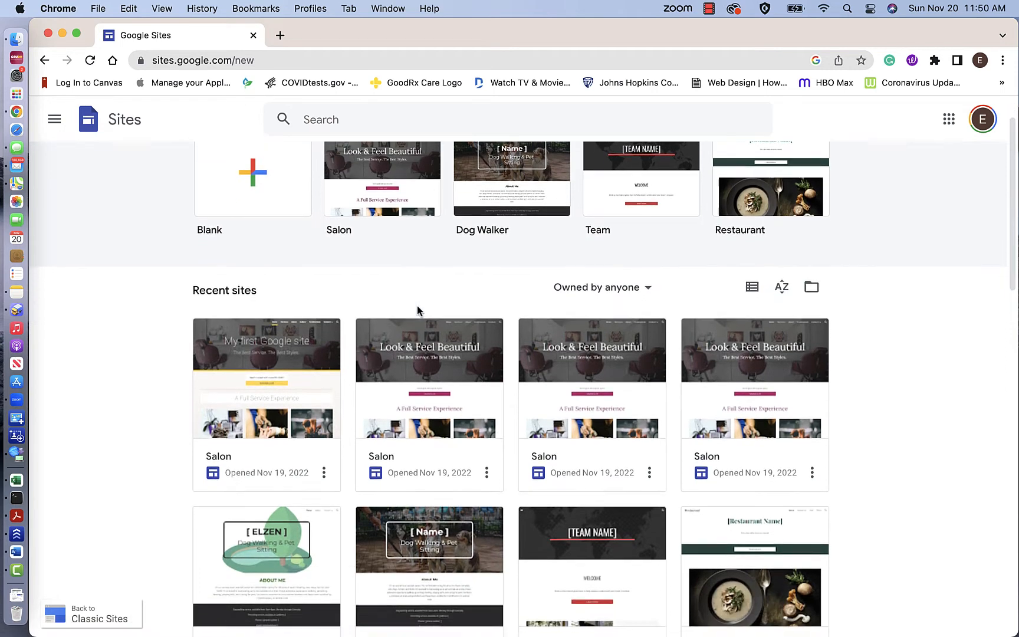
pyautogui.click(224, 378)
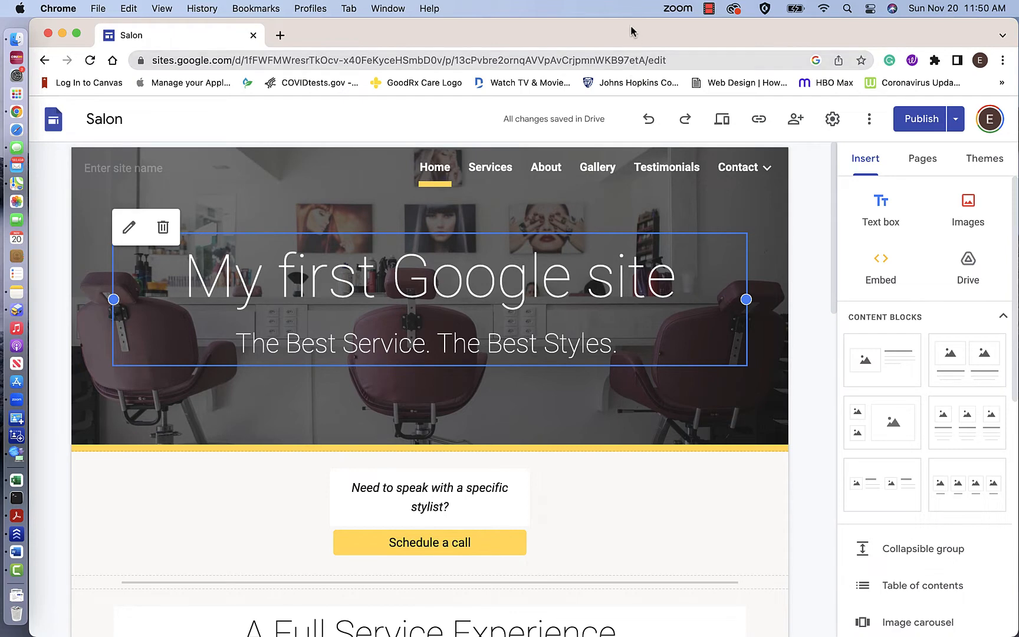
pyautogui.moveTo(635, 36); pyautogui.dragTo(625, 35)
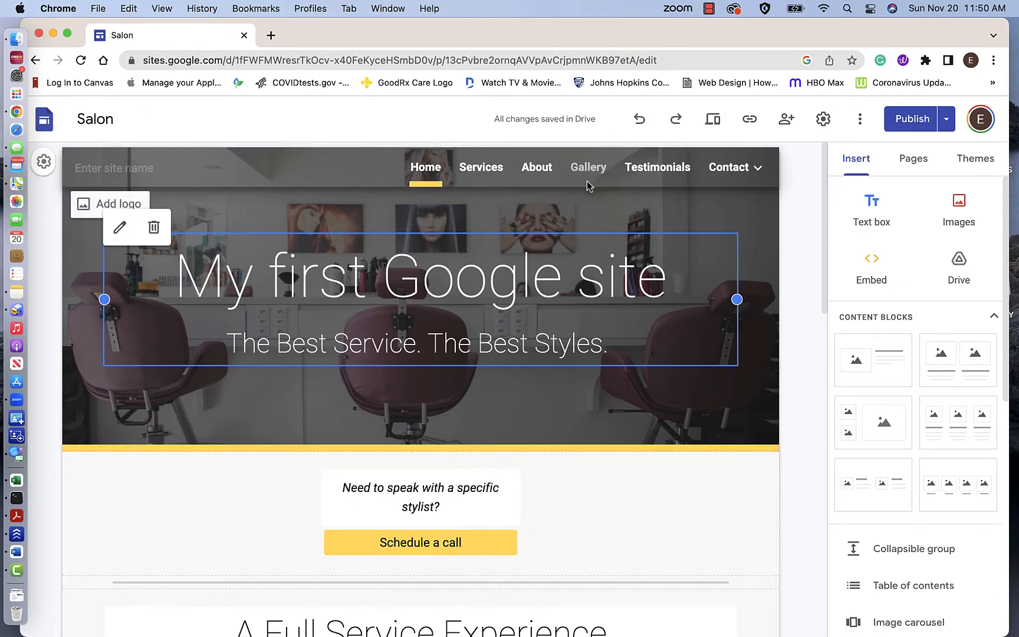
pyautogui.moveTo(719, 166)
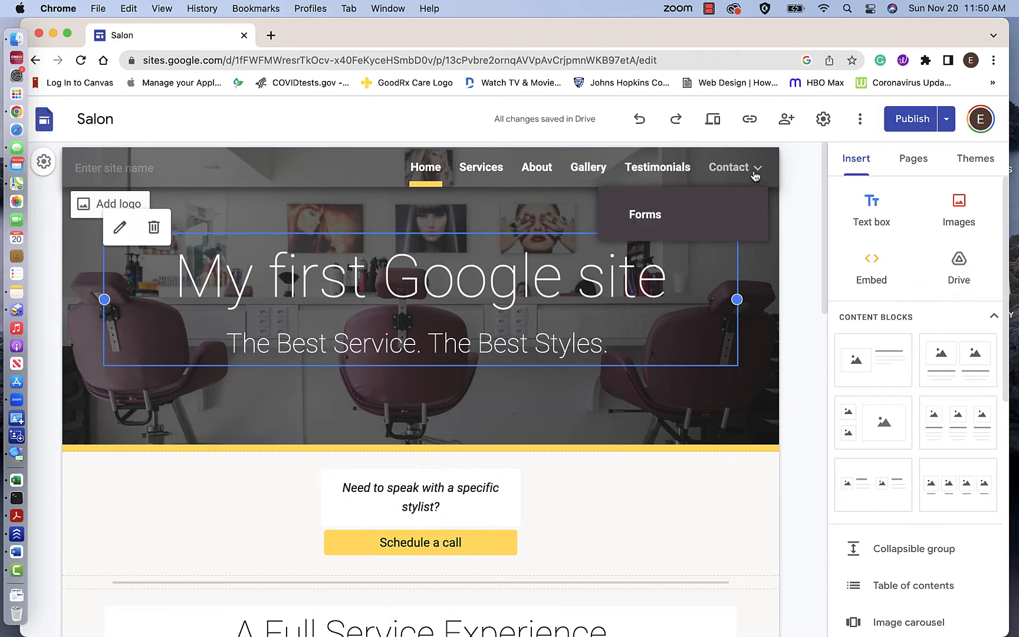
# Add a new page named Photography to the site.
pyautogui.click(908, 166)
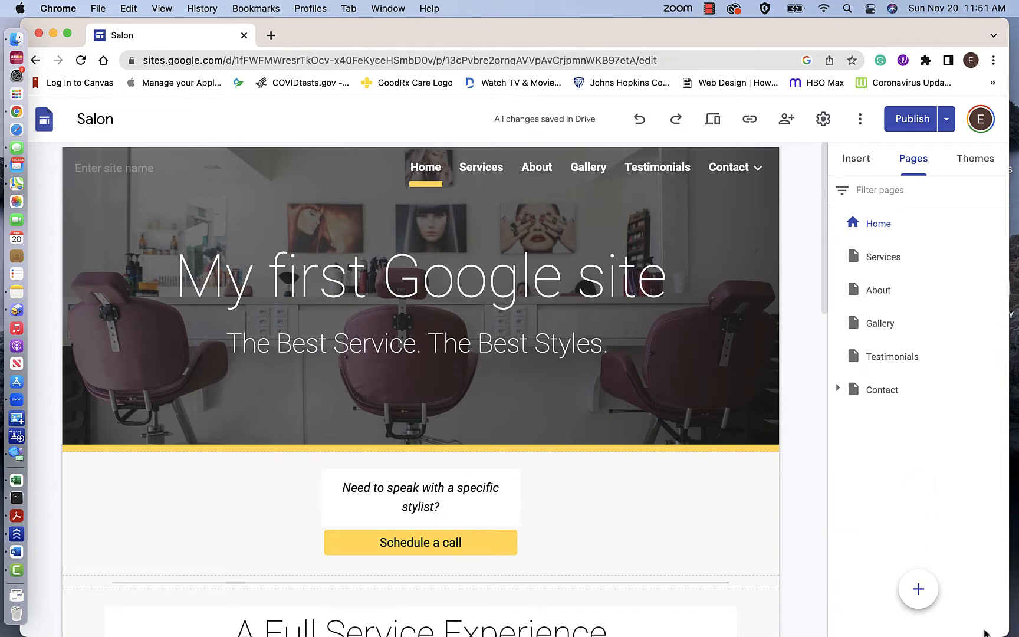
pyautogui.click(917, 588)
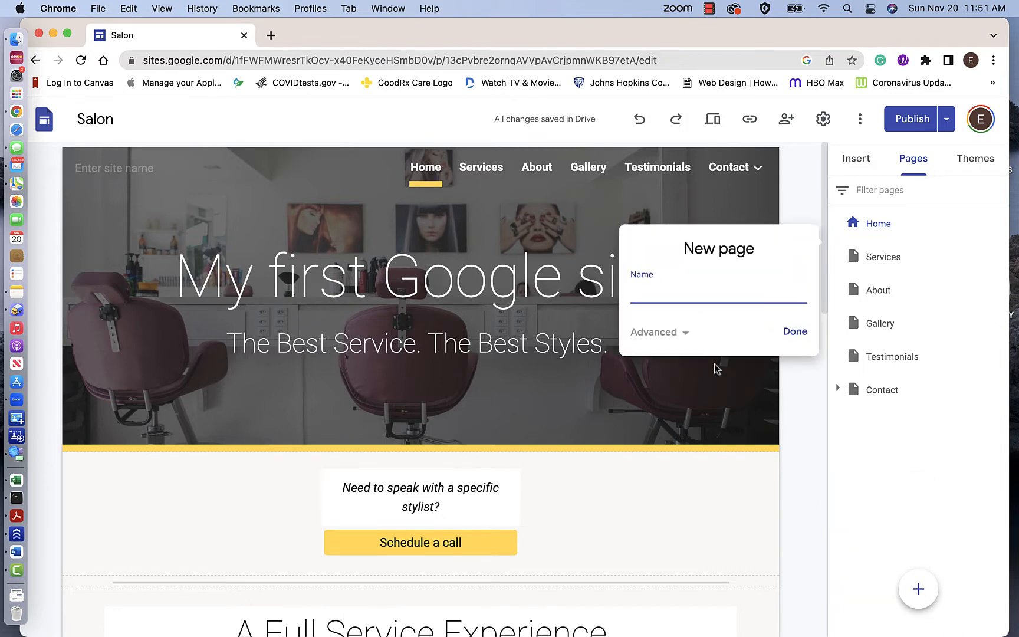
pyautogui.write('Photogarphy')
pyautogui.press('BackSpace')
pyautogui.press('BackSpace')
pyautogui.press('BackSpace')
pyautogui.press('BackSpace')
pyautogui.press('BackSpace')
pyautogui.write('raphy')
pyautogui.press('Return')
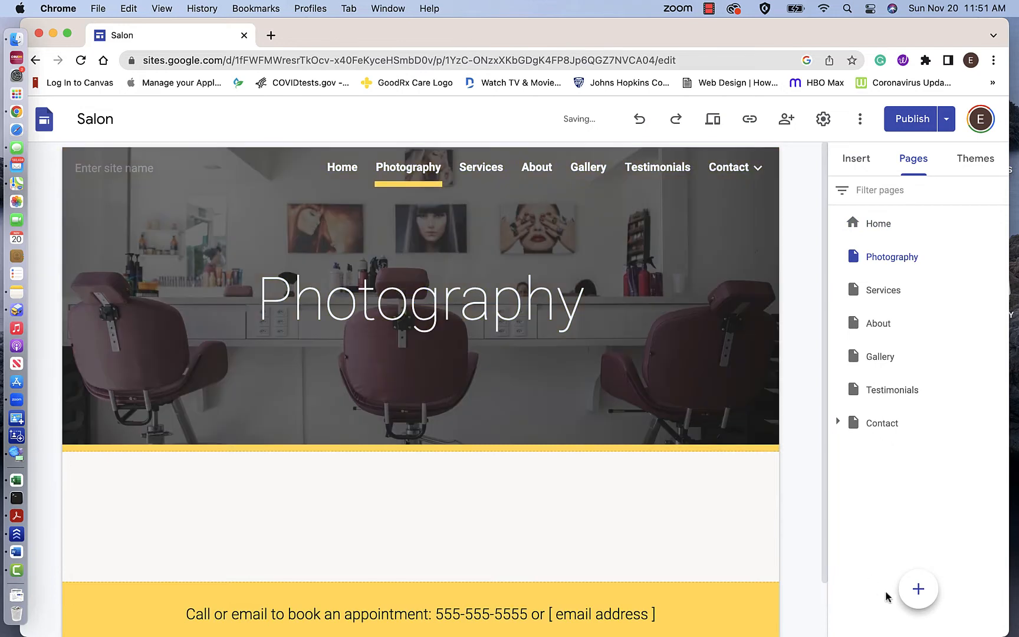
# Add another new page named Design to the site.
pyautogui.click(913, 591)
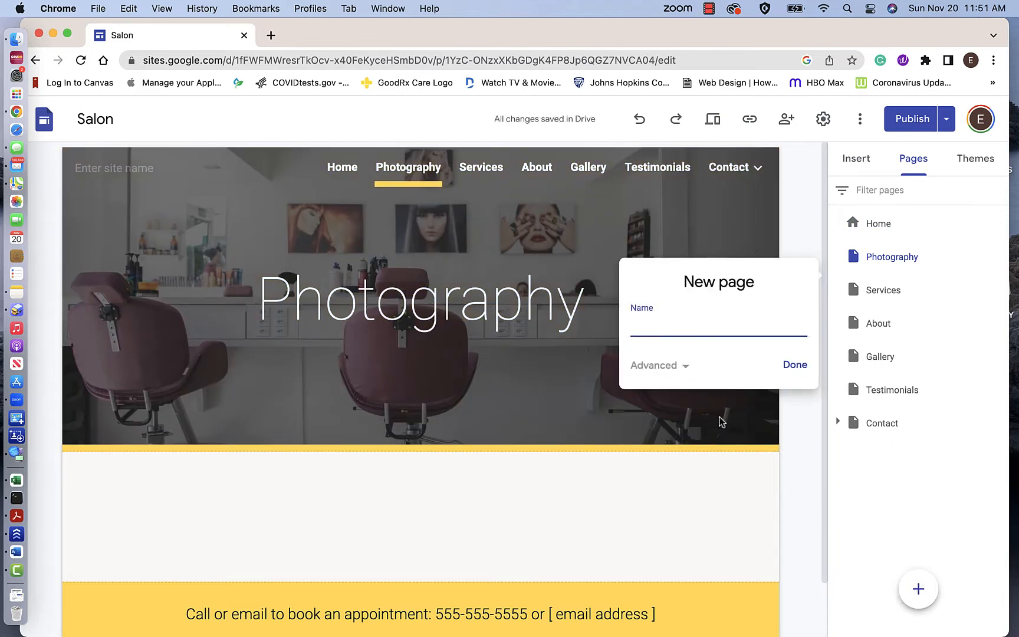
pyautogui.write('Design')
pyautogui.press('Return')
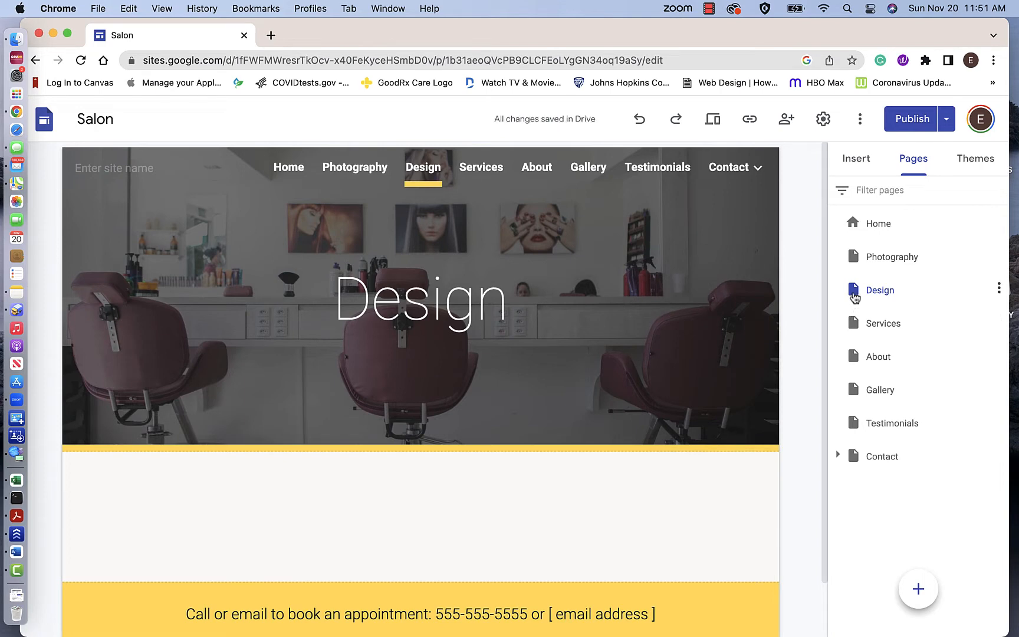
# Nest the Design and Photography pages as subpages under Gallery, then collapse the Gallery group.
pyautogui.moveTo(854, 298); pyautogui.dragTo(876, 389)
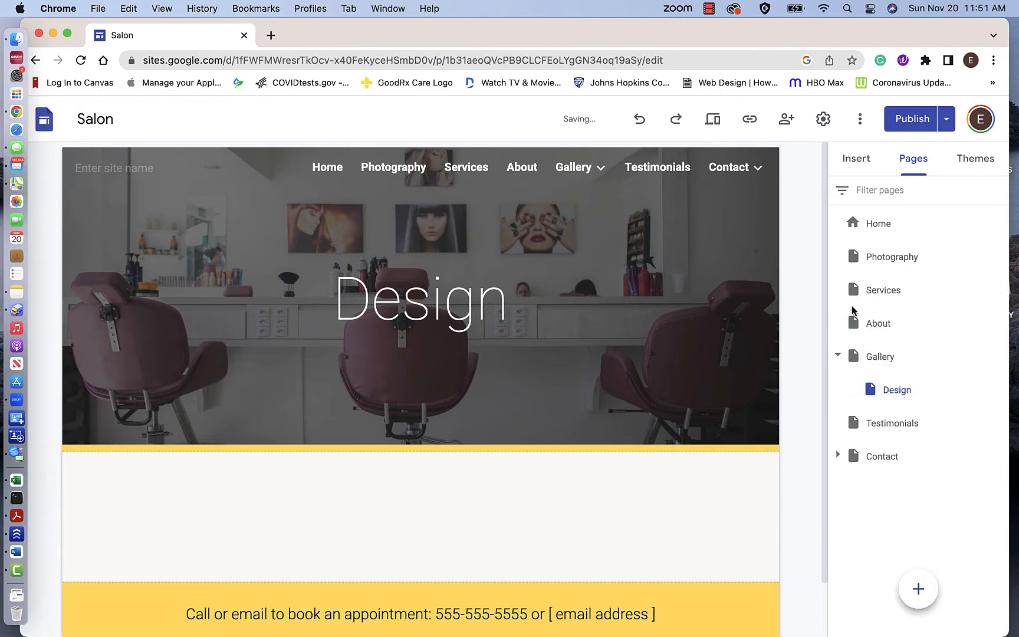
pyautogui.moveTo(853, 258); pyautogui.dragTo(868, 347)
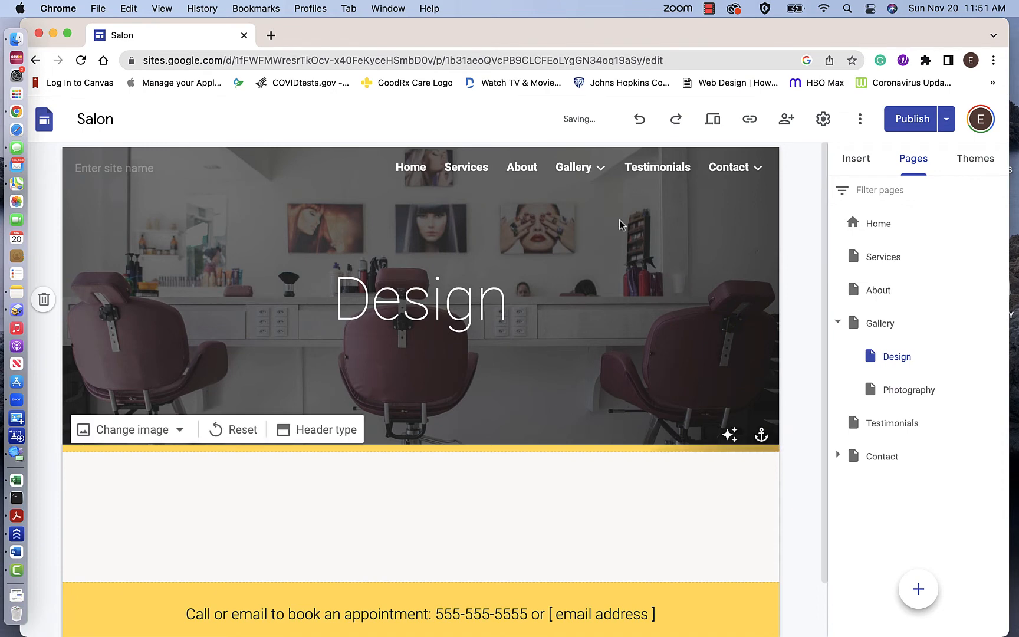
pyautogui.moveTo(602, 172)
pyautogui.click(837, 324)
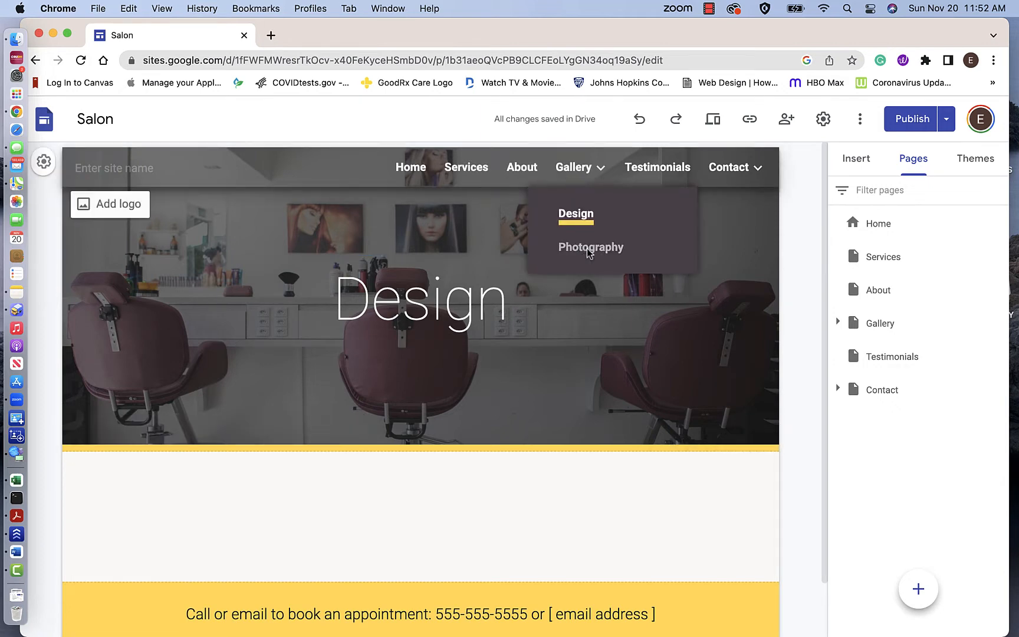
# Delete the Testimonials page from the site.
pyautogui.click(886, 359)
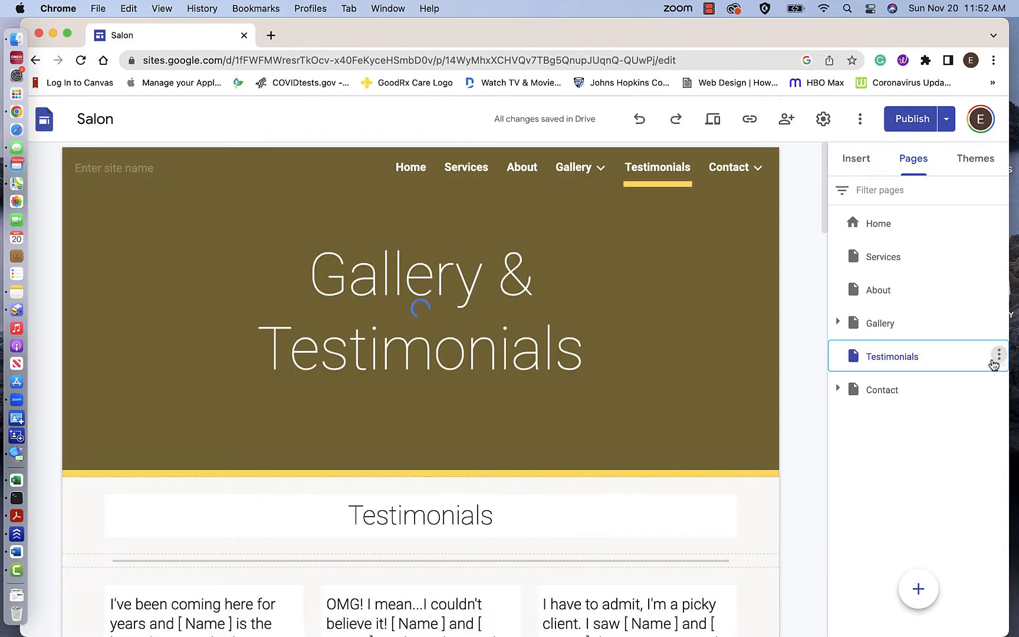
pyautogui.click(997, 355)
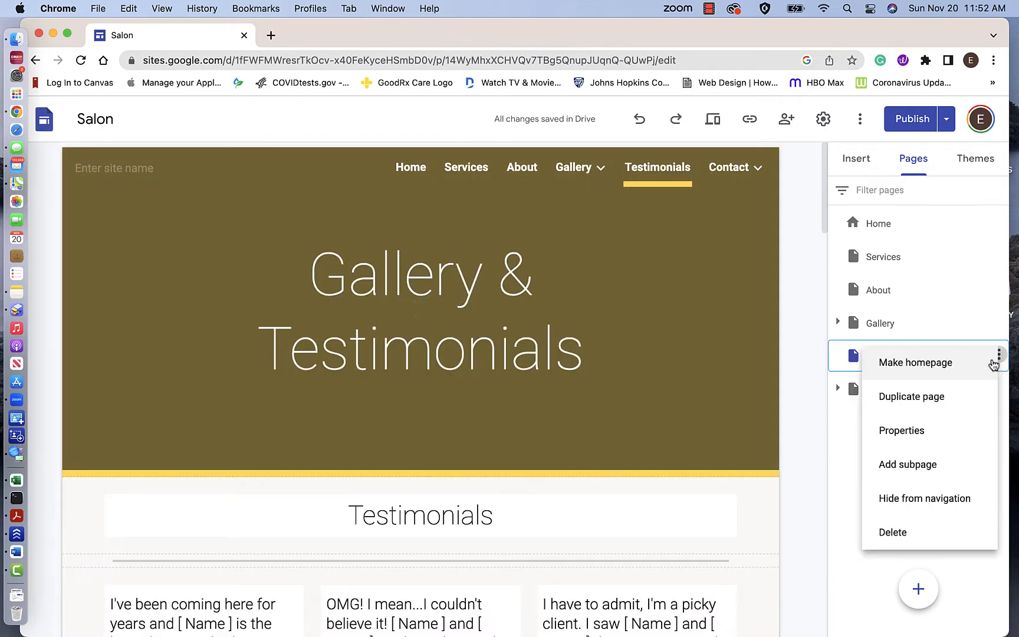
pyautogui.click(896, 533)
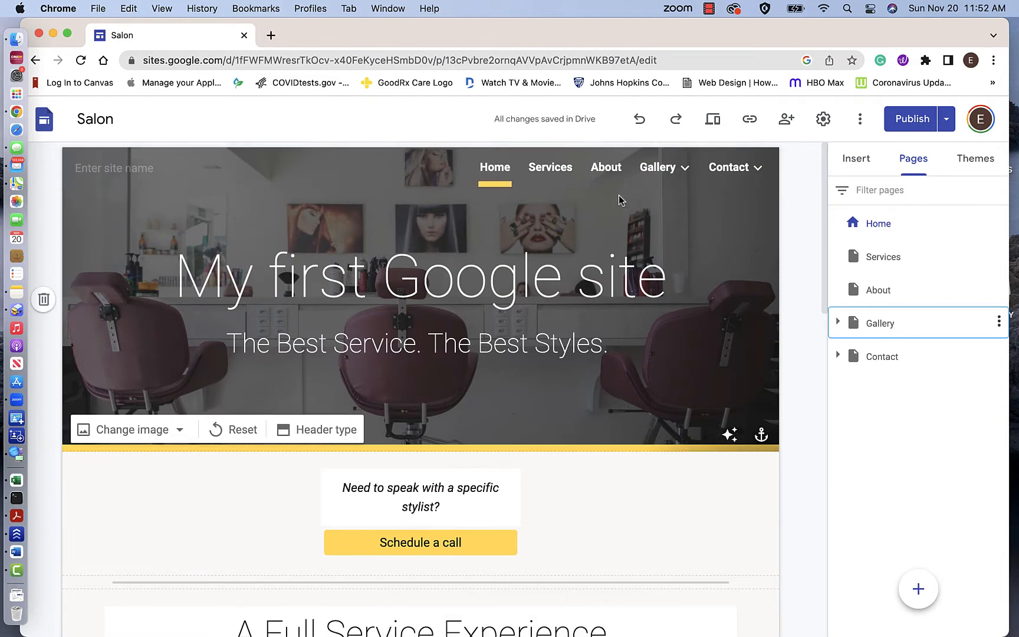
# Rename the Gallery page as Portfolio in its properties.
pyautogui.moveTo(673, 157)
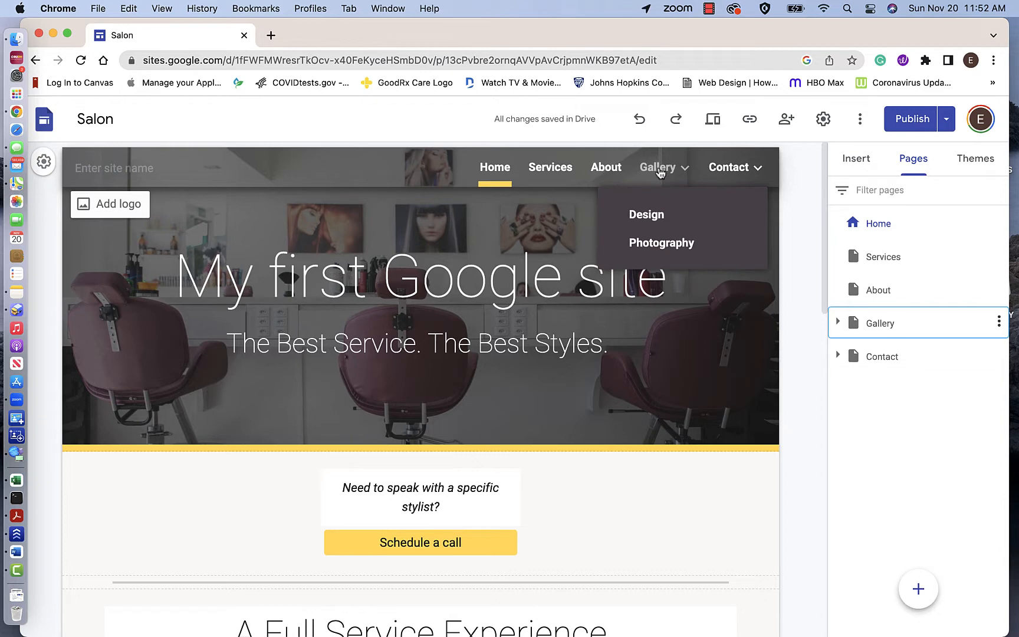
pyautogui.click(998, 323)
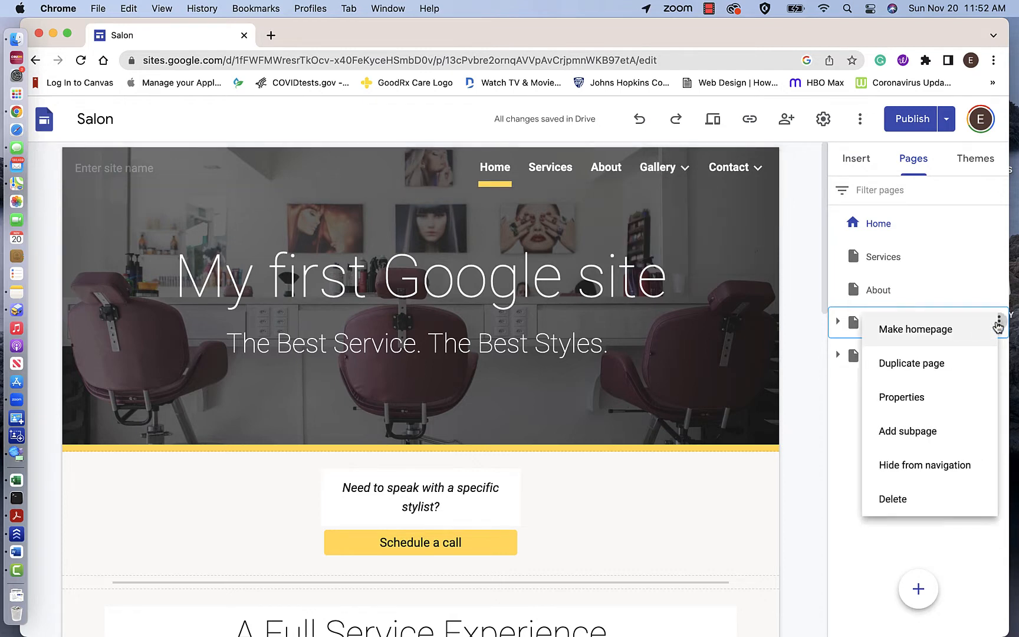
pyautogui.click(917, 399)
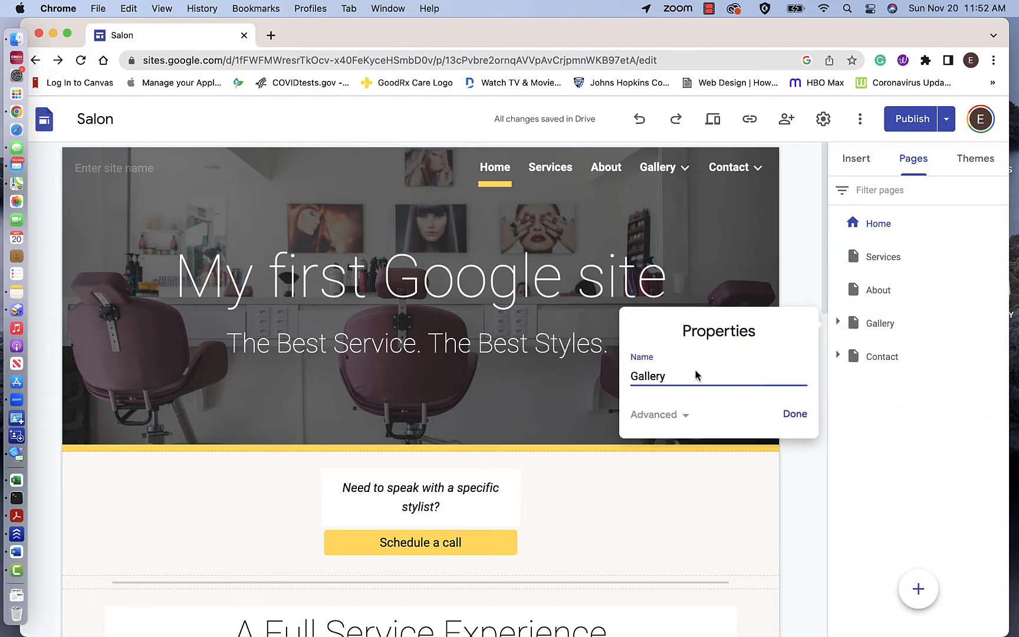
pyautogui.doubleClick(671, 375)
pyautogui.write('P')
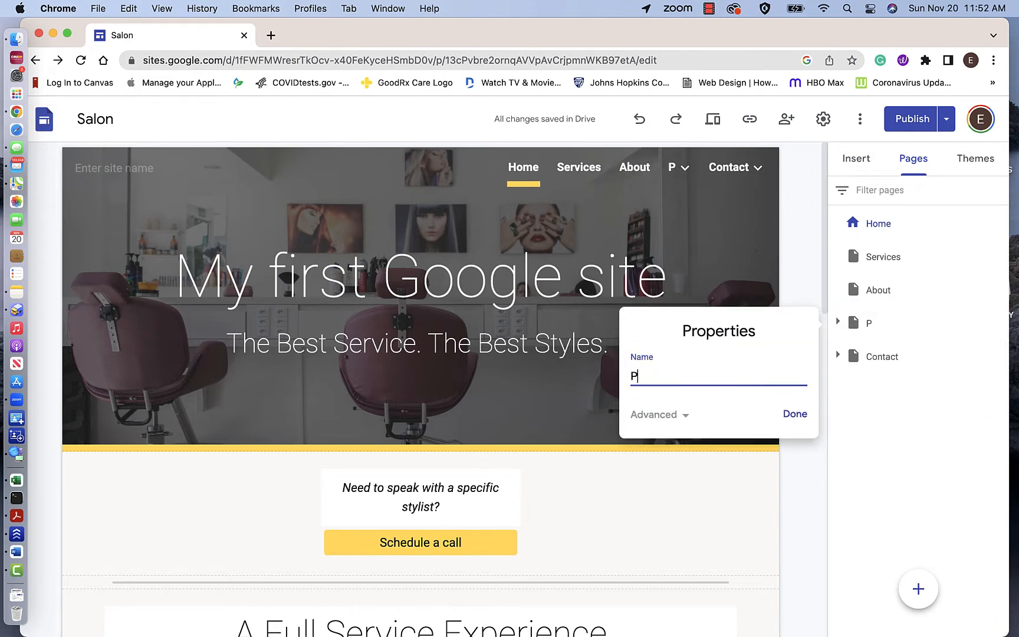
pyautogui.write('ort')
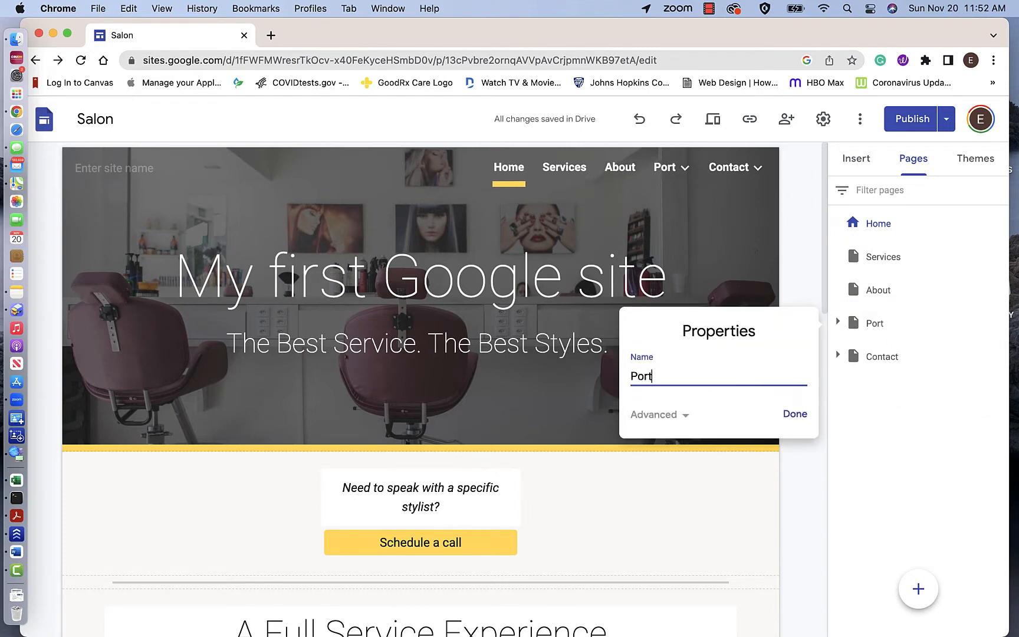
pyautogui.write('folio')
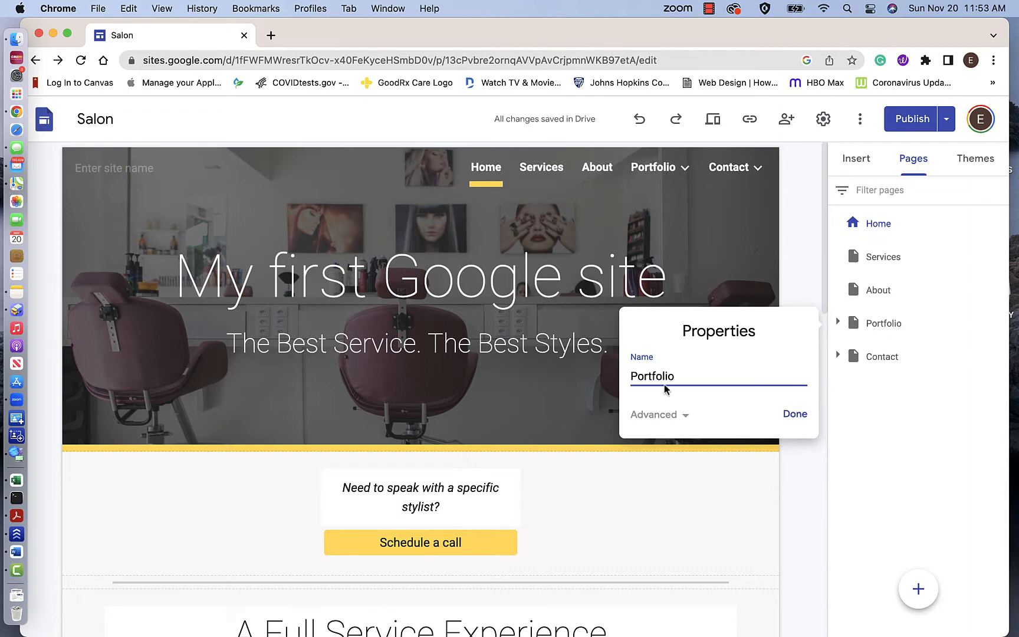
pyautogui.click(790, 415)
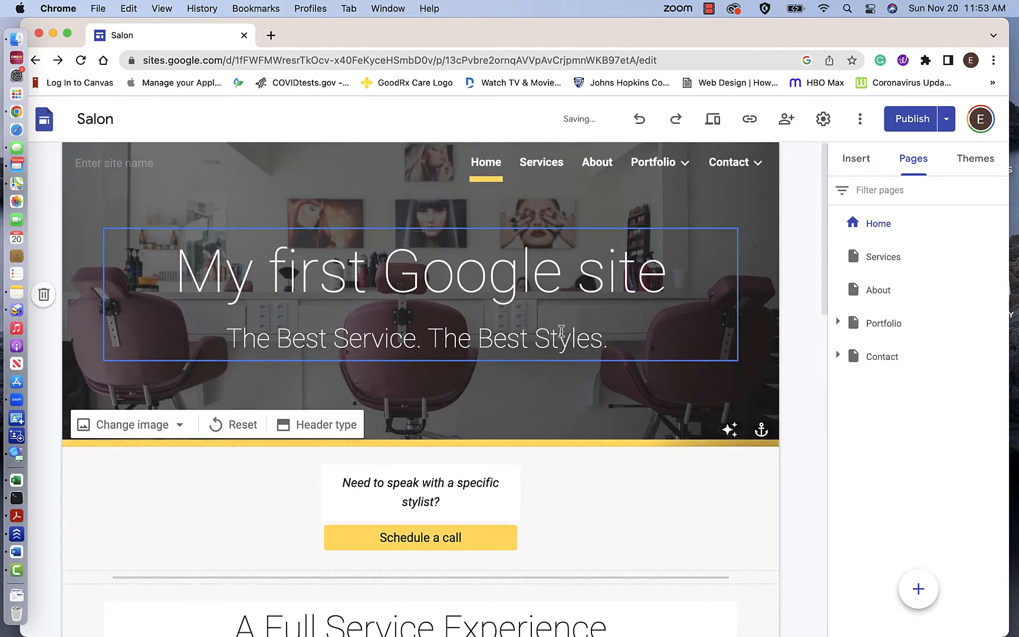
# Delete the embedded "DGN 340 - Fall 2023" form from the Forms page under Contact.
pyautogui.scroll(-2, 560, 331)
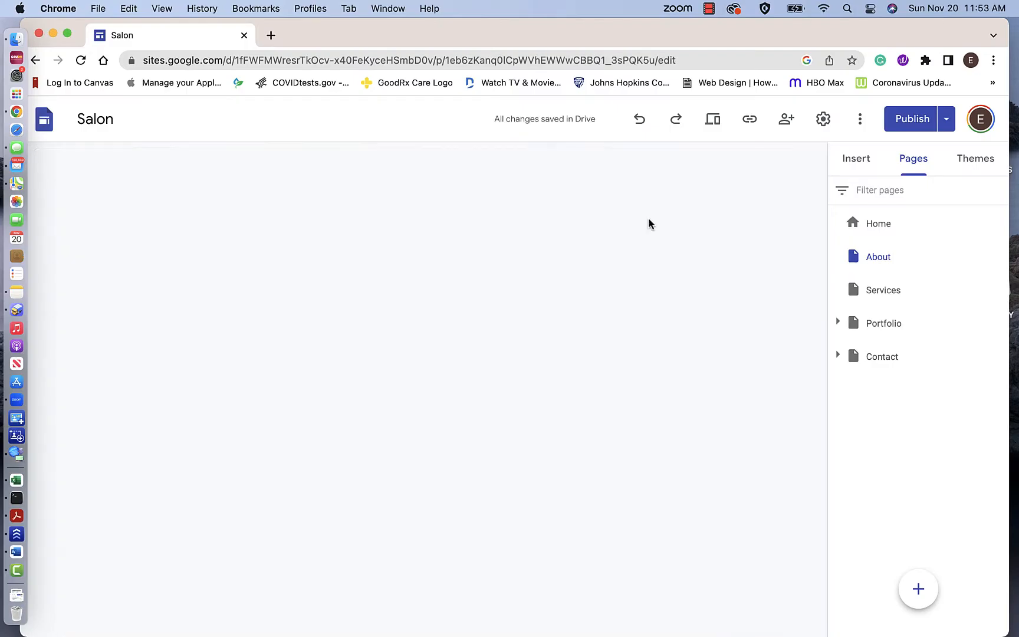
pyautogui.scroll(-10, 586, 334)
pyautogui.click(416, 332)
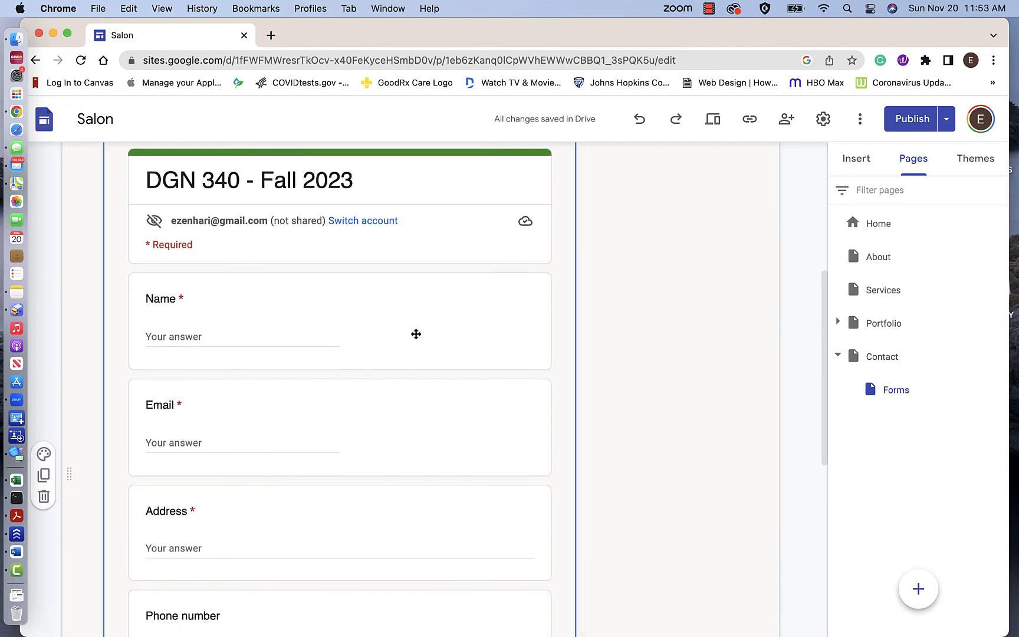
pyautogui.press('Delete')
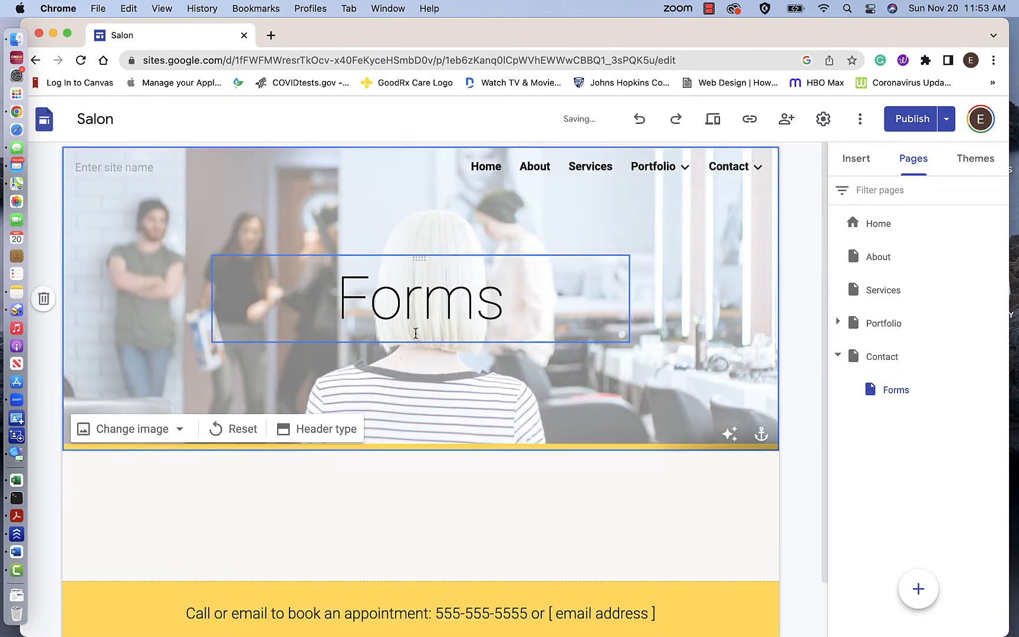
# Review the Forms page's properties, including the advanced custom path option, and close them without edits.
pyautogui.scroll(-2, 416, 336)
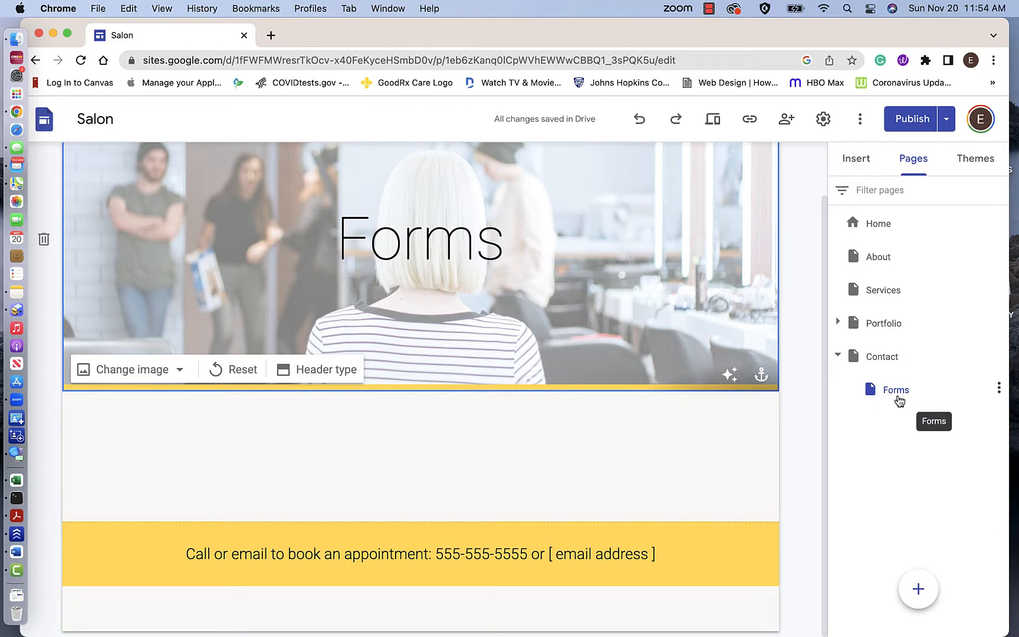
pyautogui.click(998, 390)
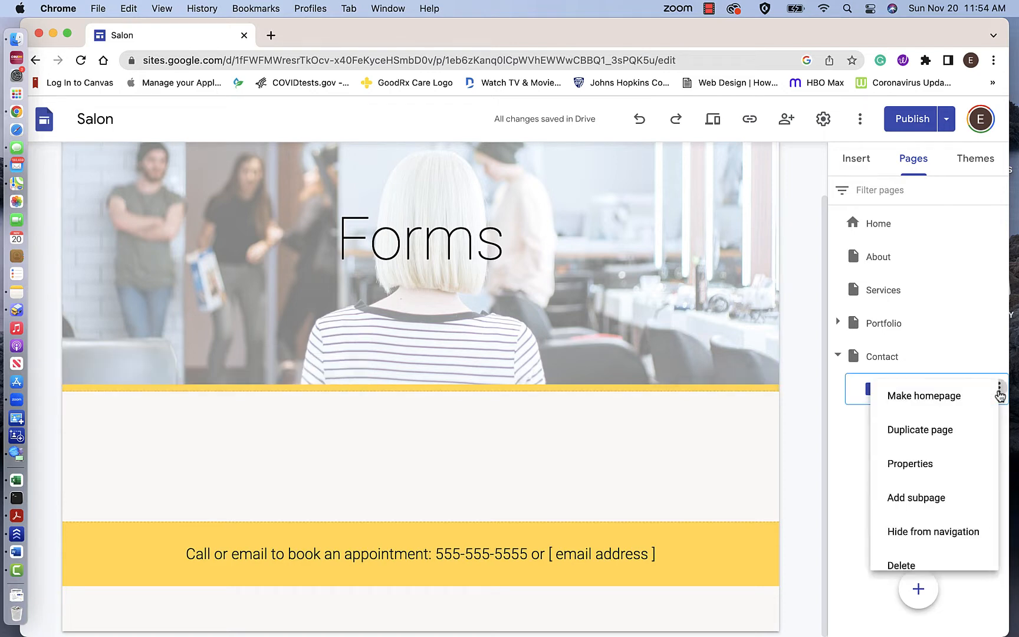
pyautogui.click(930, 466)
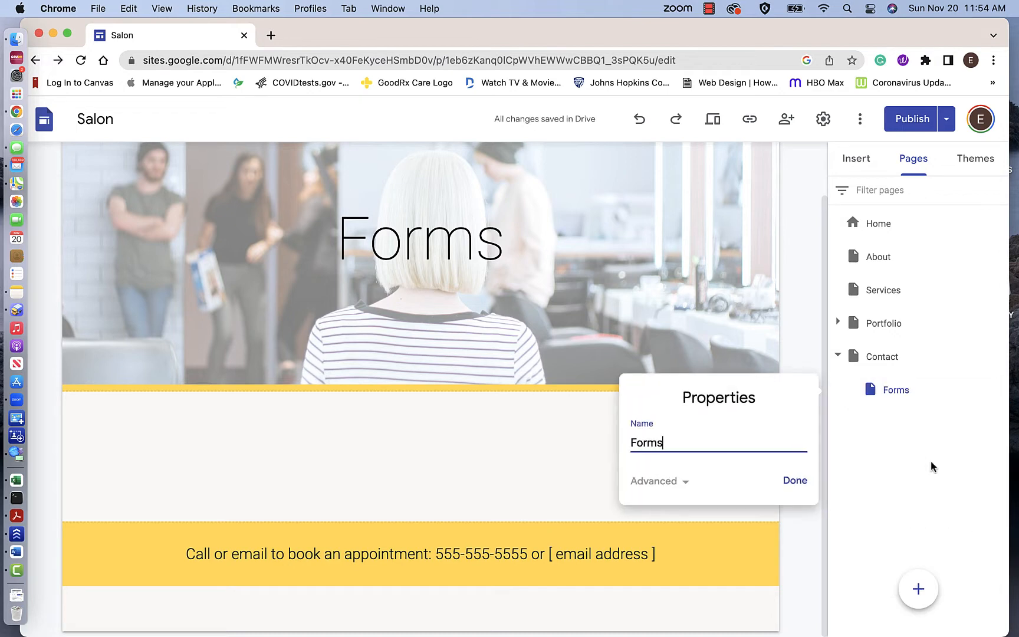
pyautogui.click(672, 483)
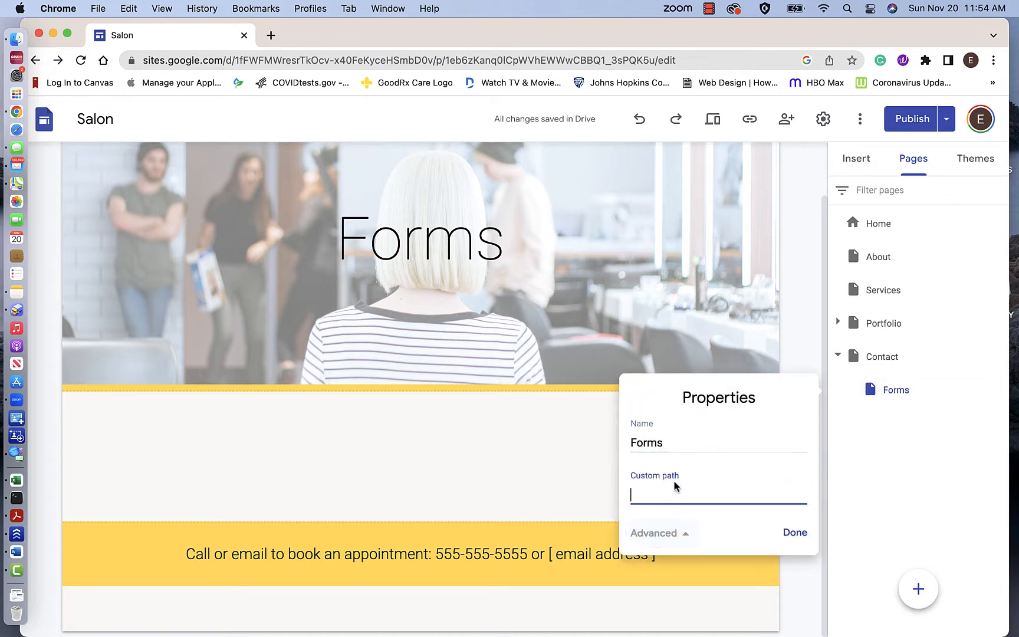
pyautogui.click(793, 534)
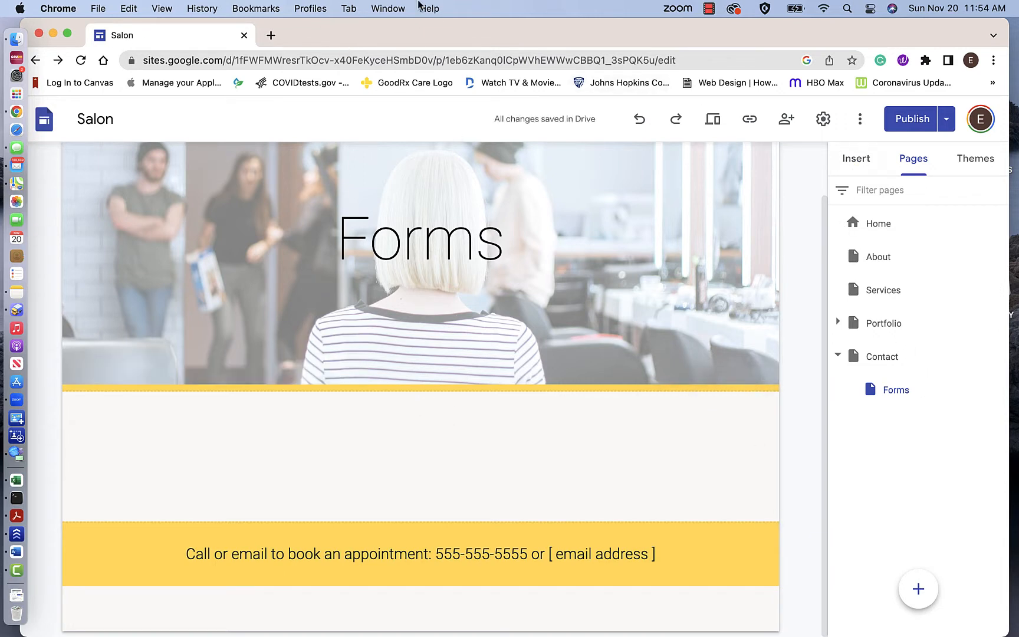
pyautogui.moveTo(412, 33); pyautogui.dragTo(481, 27)
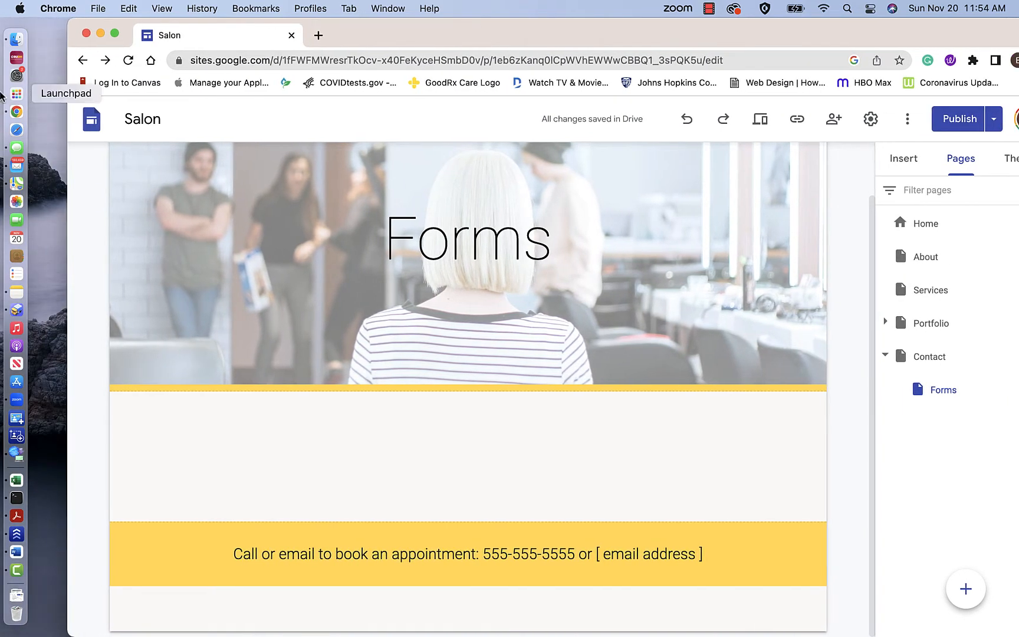
# Leave the Salon site editor for the Sites home page and switch to Google Forms.
pyautogui.click(82, 62)
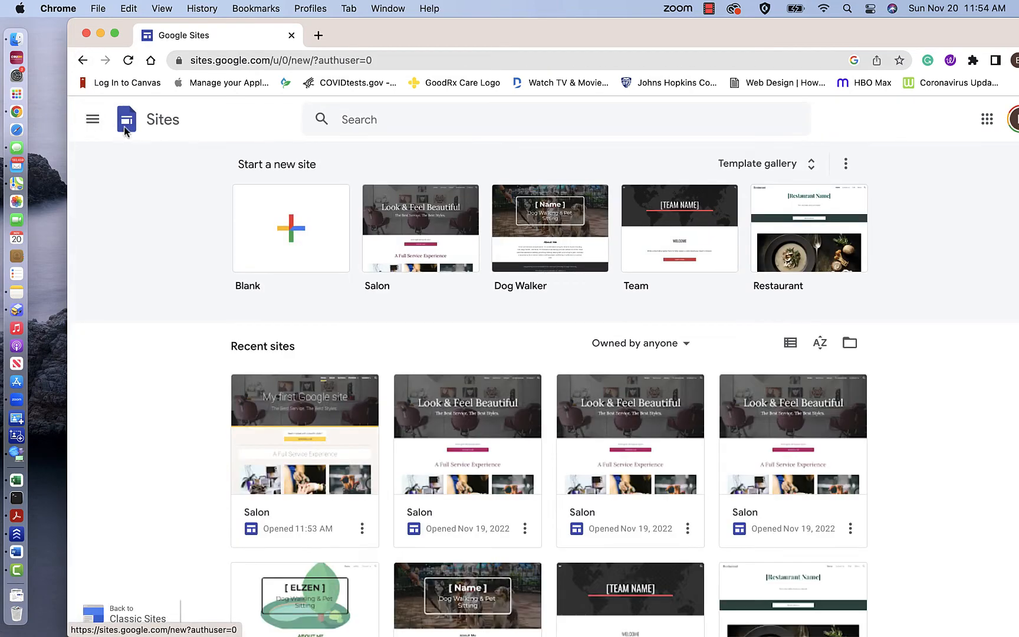
pyautogui.scroll(-1, 261, 286)
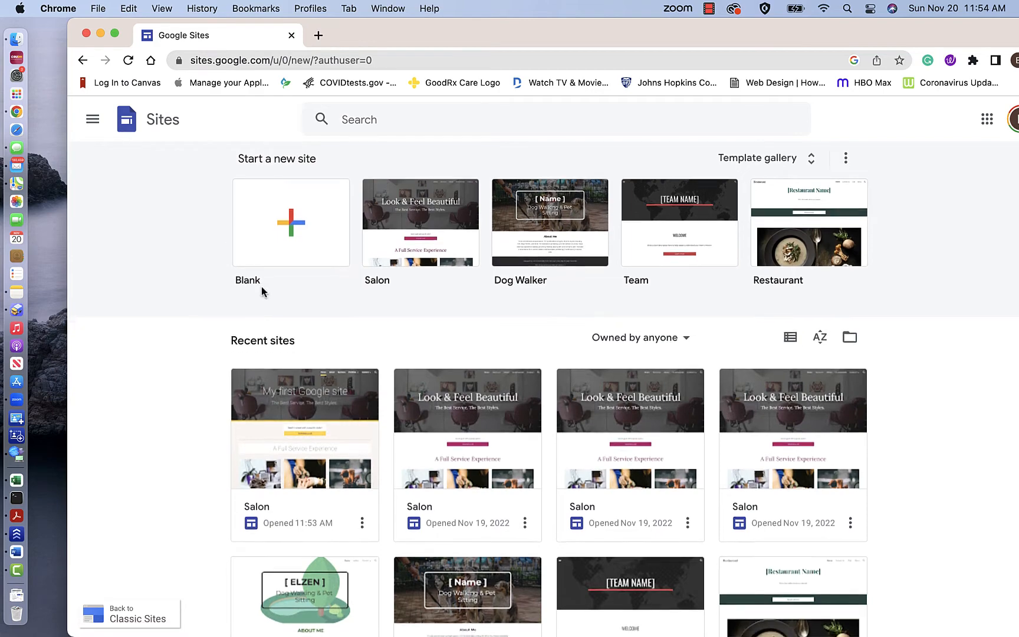
pyautogui.scroll(-3, 261, 286)
pyautogui.scroll(4, 215, 245)
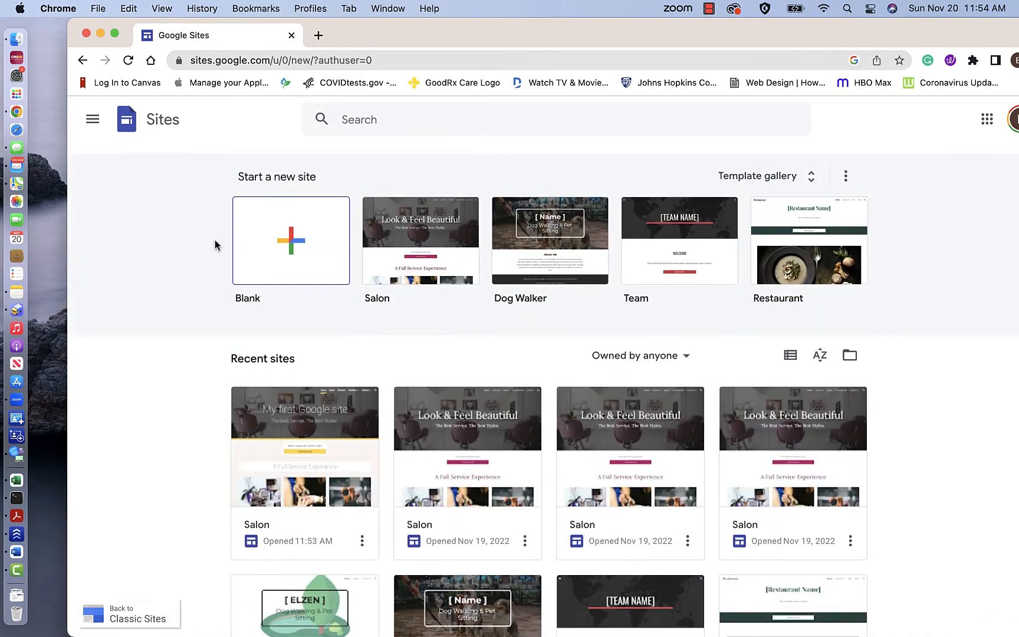
pyautogui.click(93, 119)
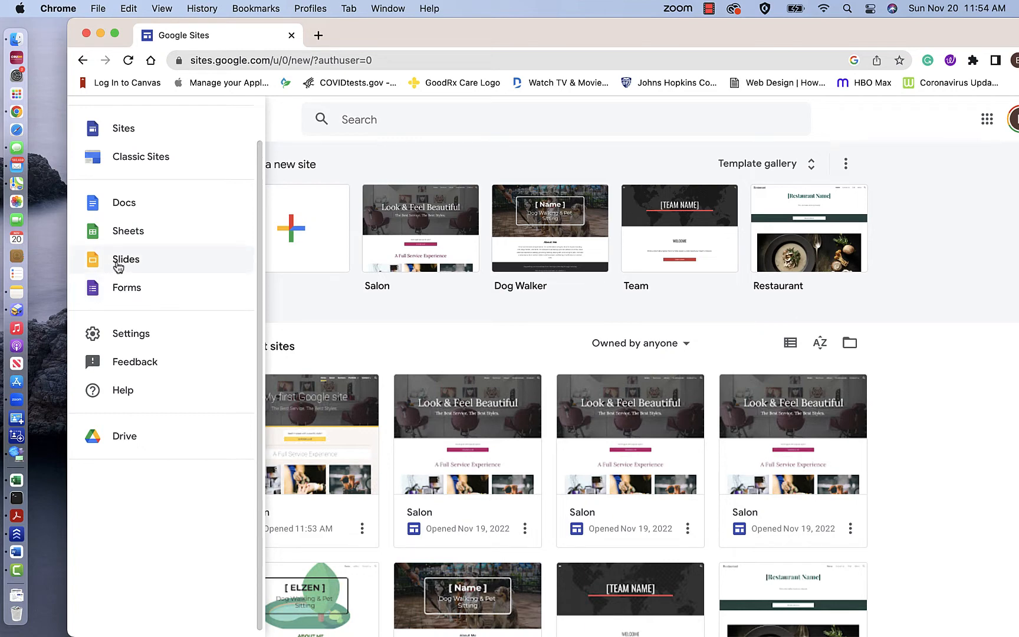
pyautogui.click(115, 289)
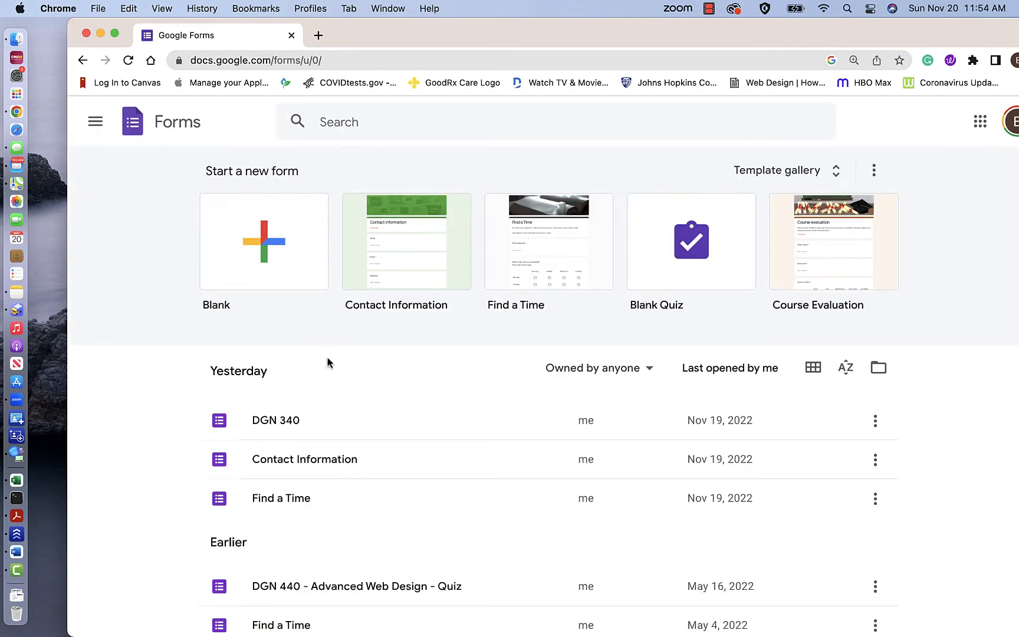
# Look through the list of existing forms and open the DGN 340 form for editing.
pyautogui.scroll(-5, 327, 362)
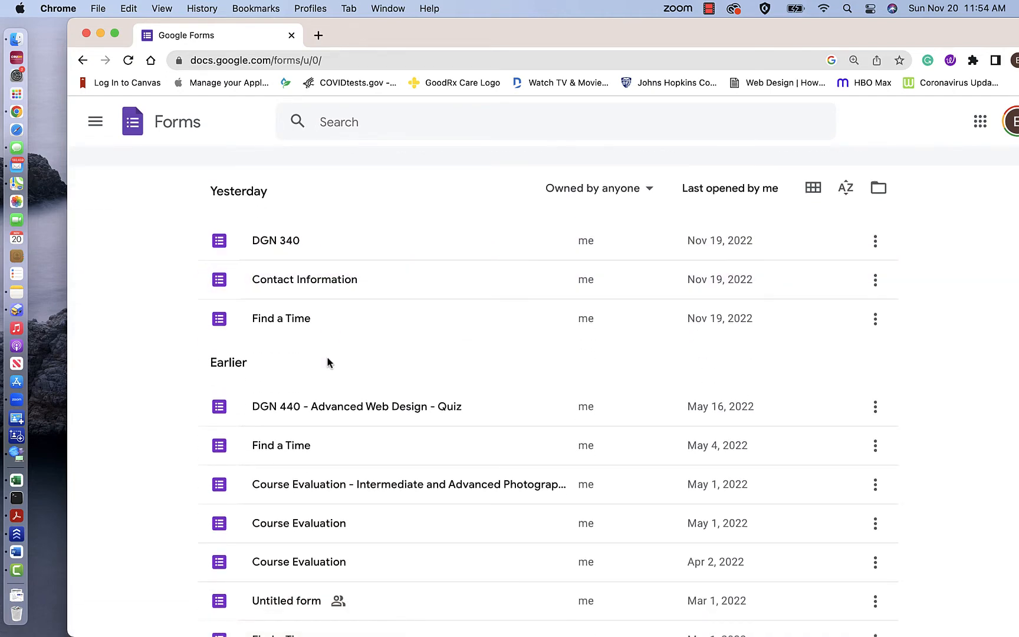
pyautogui.scroll(5, 327, 362)
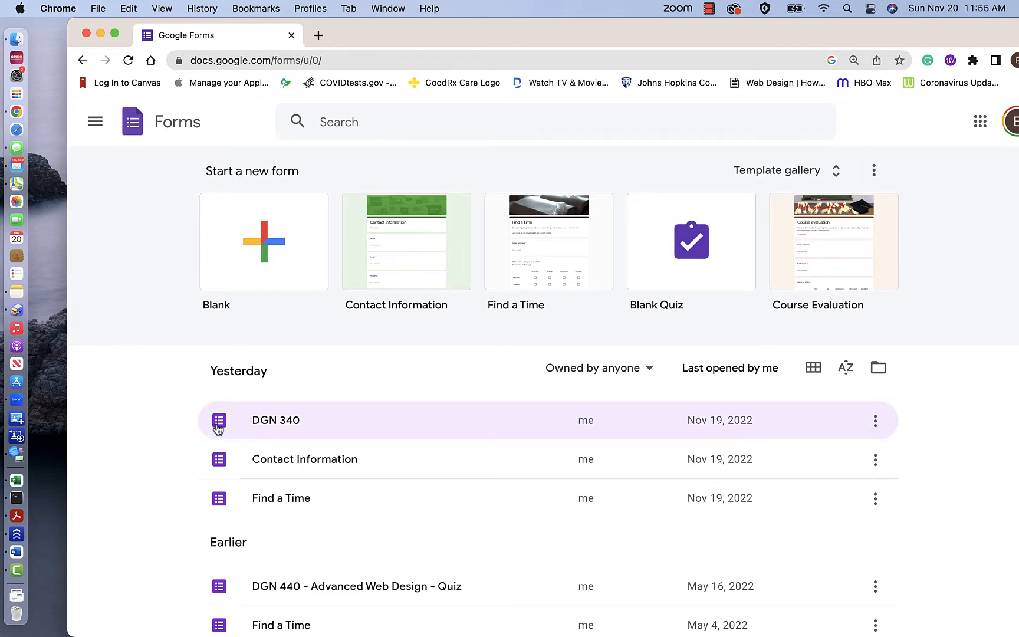
pyautogui.click(218, 423)
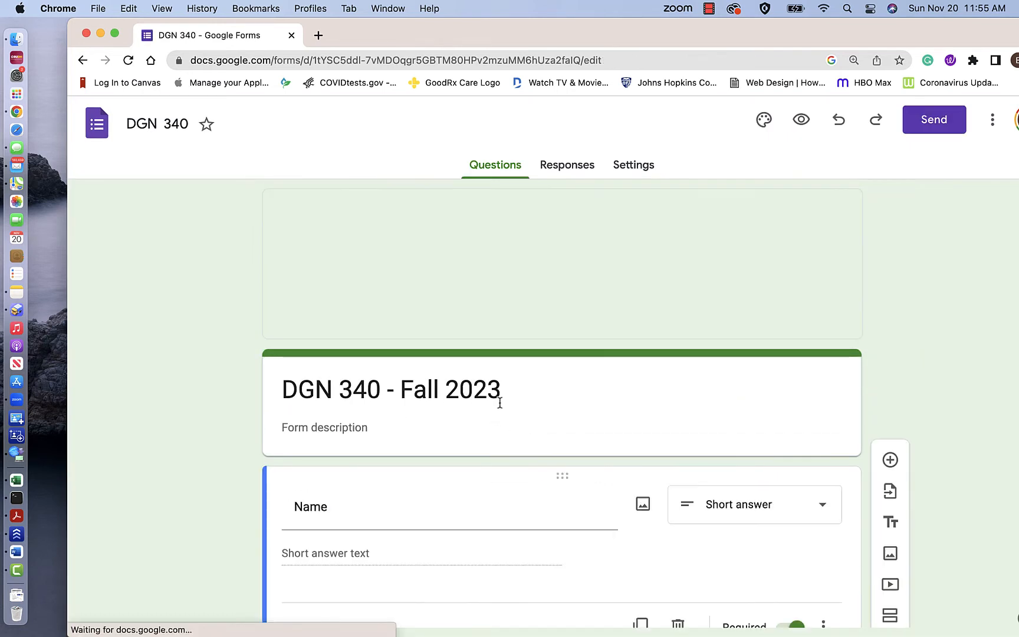
# Change the form's title to "DGN 340 - Fall 2022".
pyautogui.moveTo(489, 392); pyautogui.dragTo(504, 392)
pyautogui.write('2')
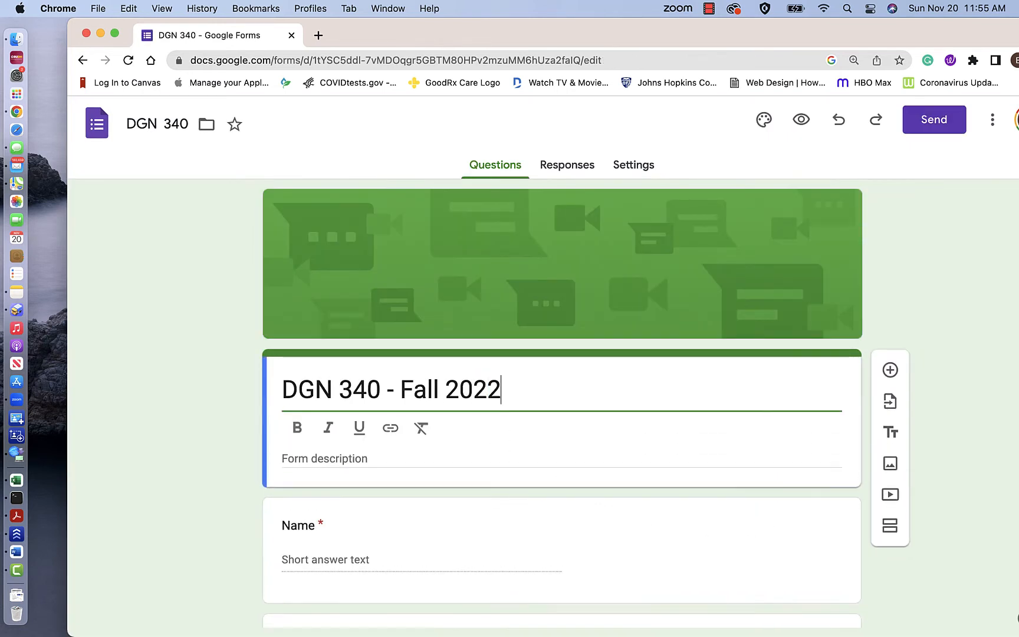
pyautogui.scroll(-3, 489, 425)
pyautogui.scroll(2, 491, 422)
pyautogui.scroll(2, 490, 423)
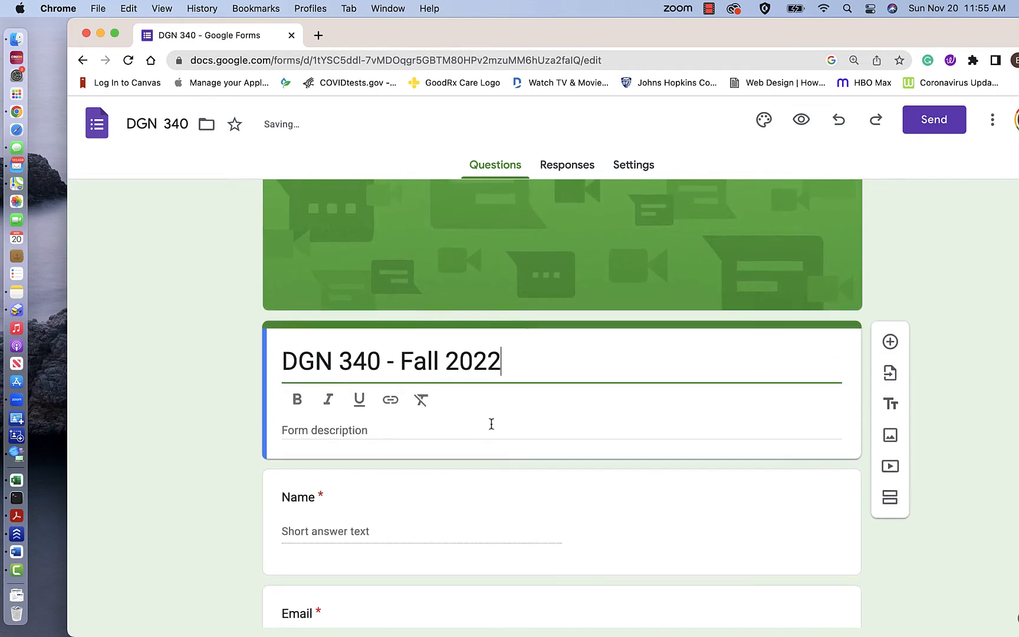
pyautogui.click(450, 279)
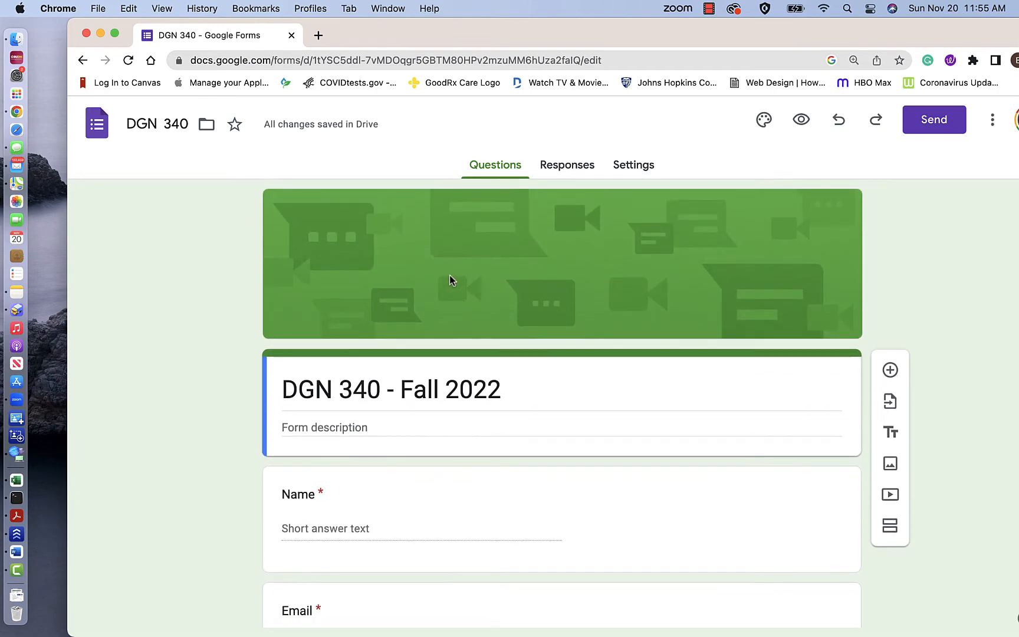
# Review the form's header and its questions from Name through Comments.
pyautogui.scroll(-4, 449, 274)
pyautogui.scroll(1, 449, 275)
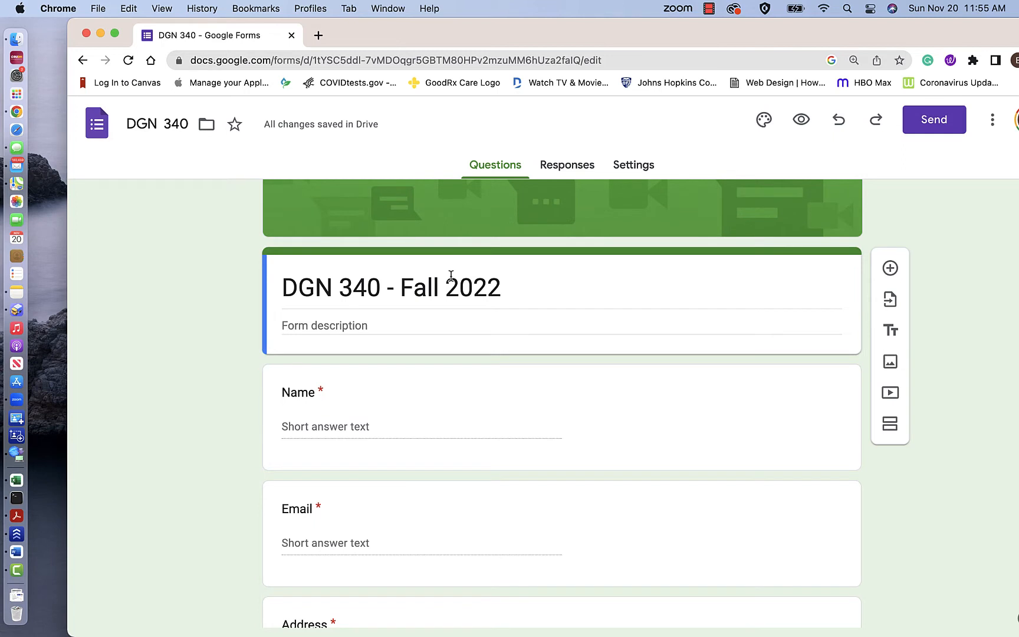
pyautogui.scroll(4, 451, 276)
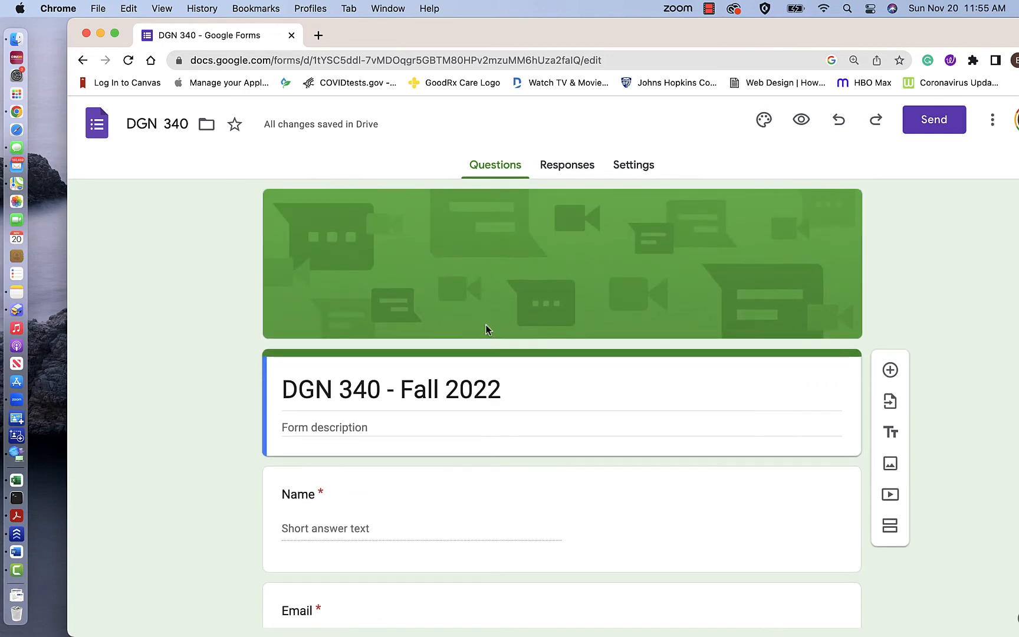
pyautogui.scroll(-12, 486, 326)
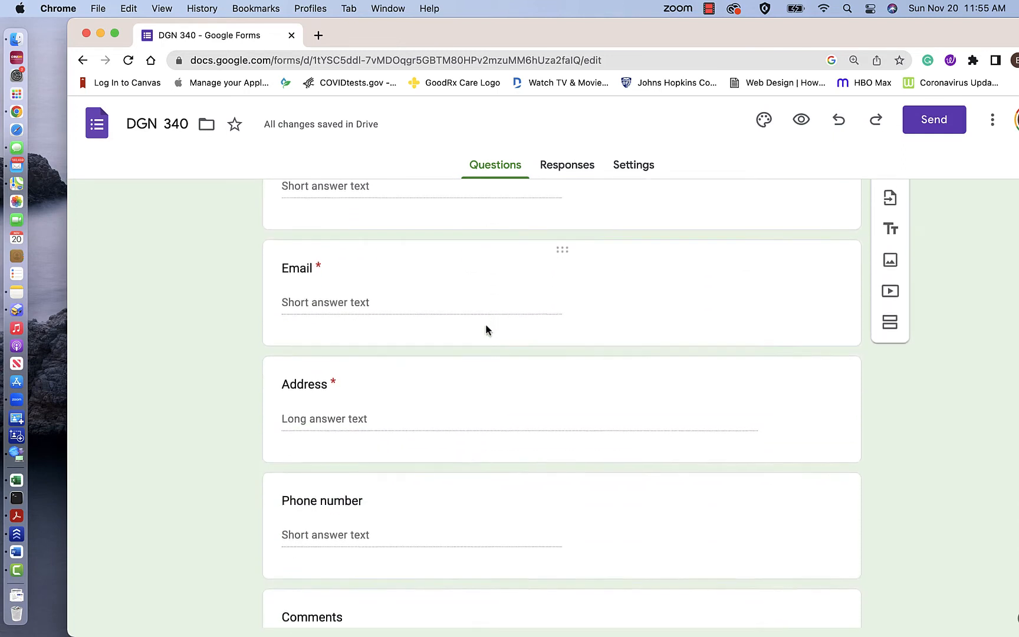
pyautogui.scroll(-4, 486, 323)
pyautogui.scroll(16, 486, 323)
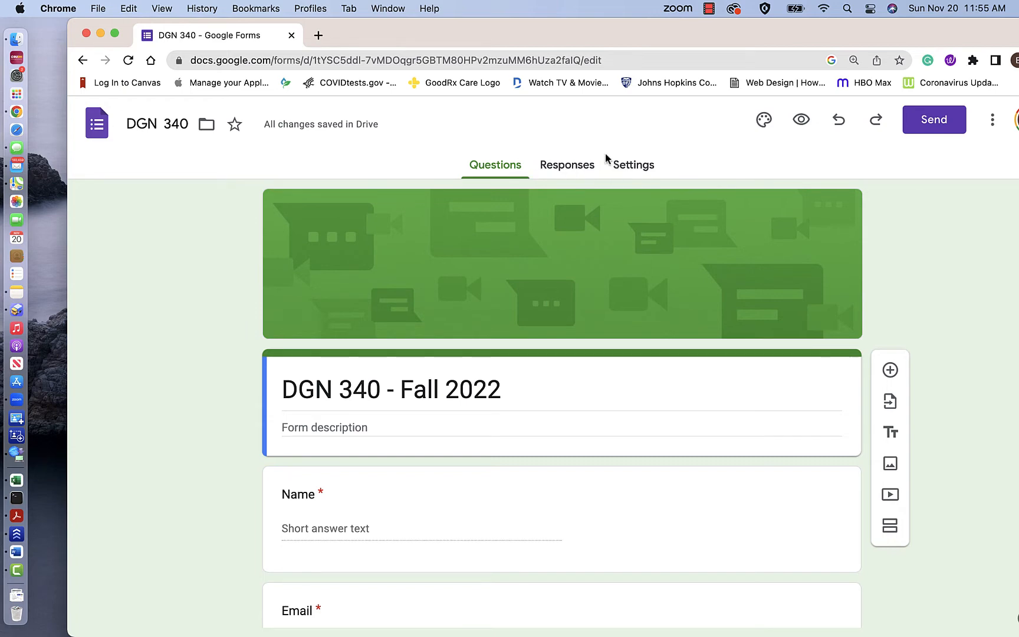
# Try to change the form's theme color to orange, and reload the form.
pyautogui.click(763, 121)
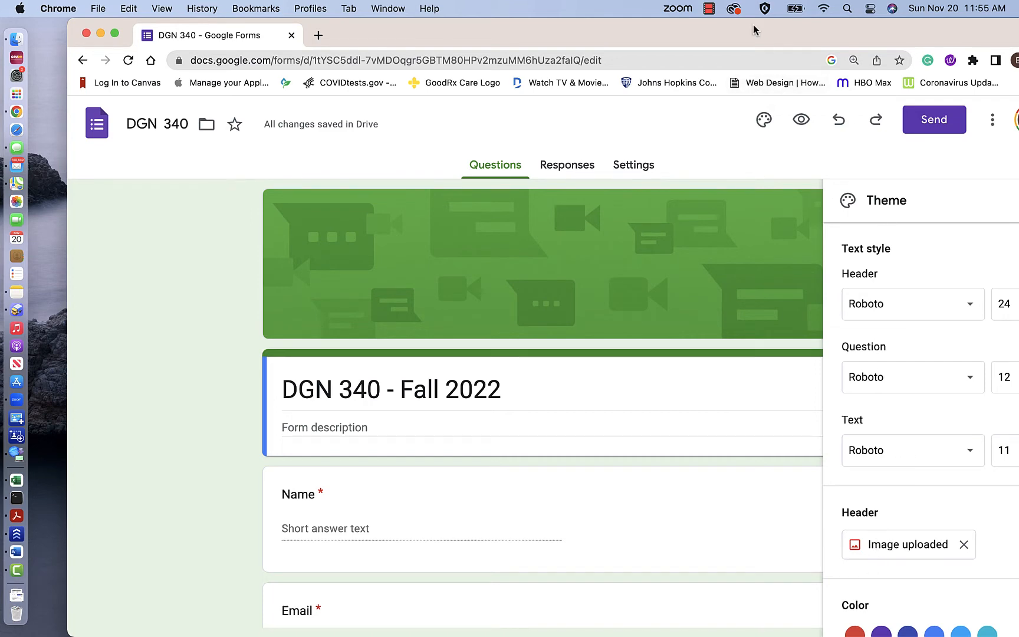
pyautogui.moveTo(754, 28); pyautogui.dragTo(663, 8)
pyautogui.scroll(-3, 847, 578)
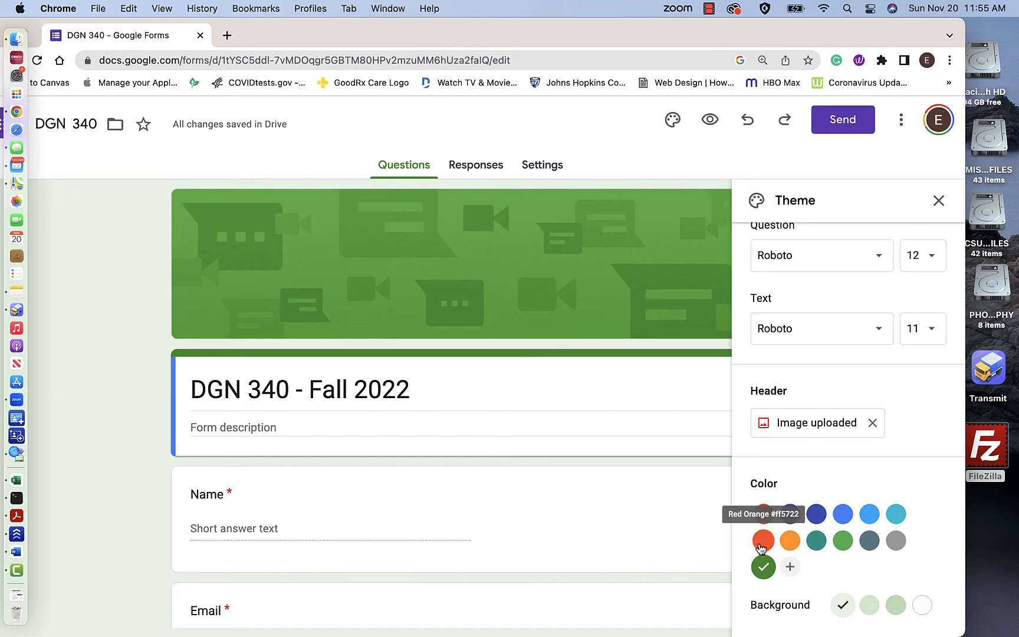
pyautogui.click(786, 544)
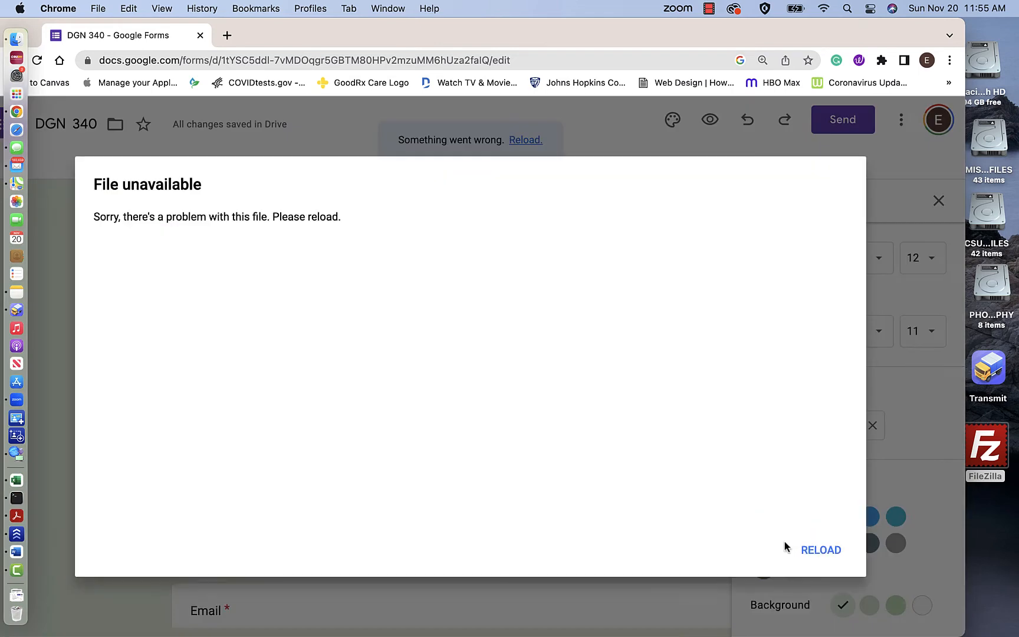
pyautogui.click(815, 554)
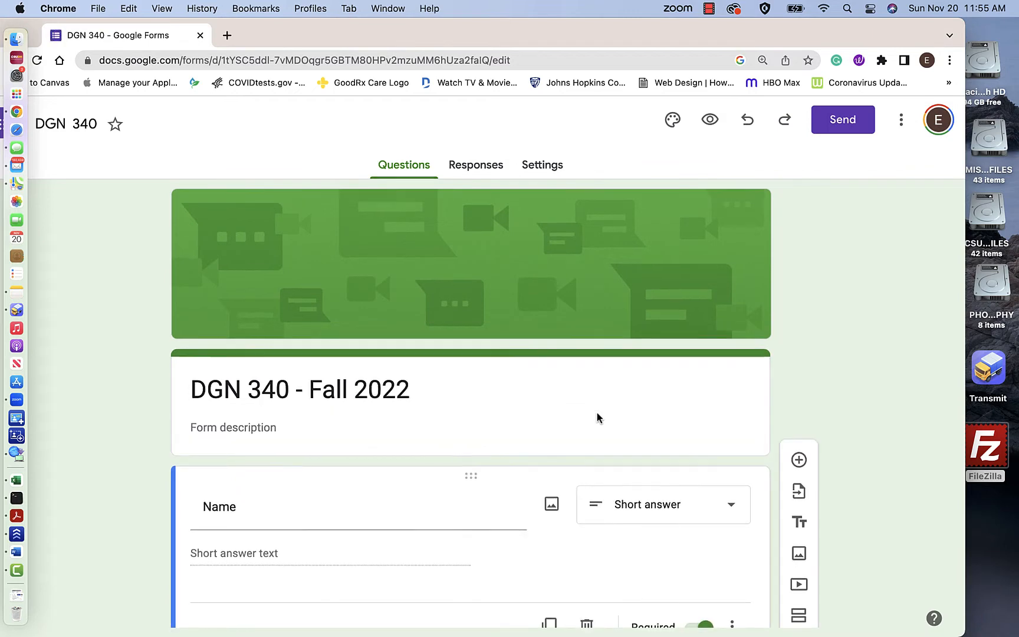
# Check the form's responses, and turn off "Limit to 1 response" in its response settings.
pyautogui.click(472, 167)
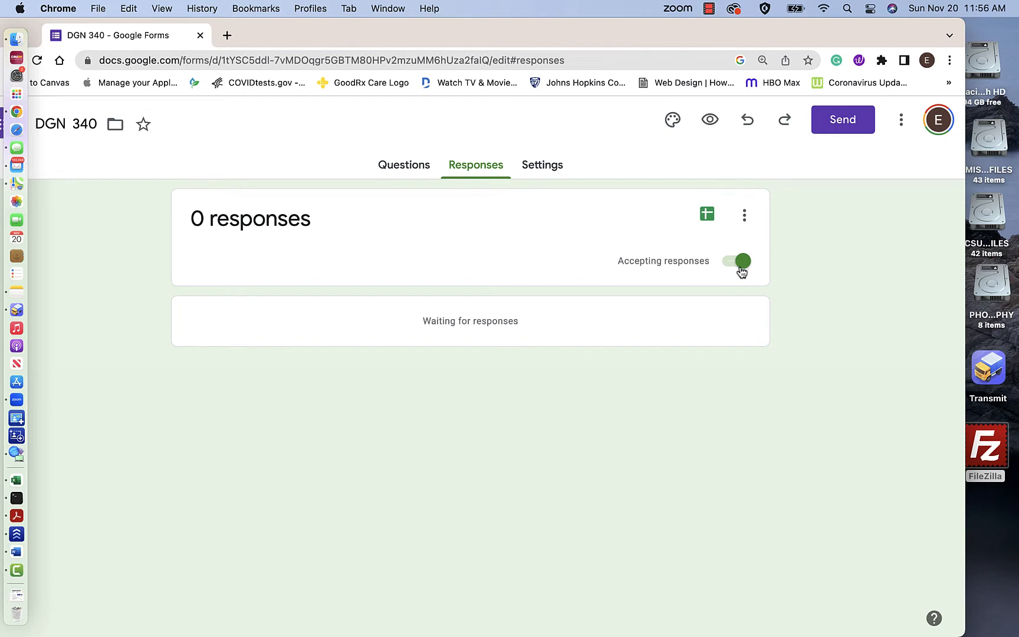
pyautogui.click(539, 171)
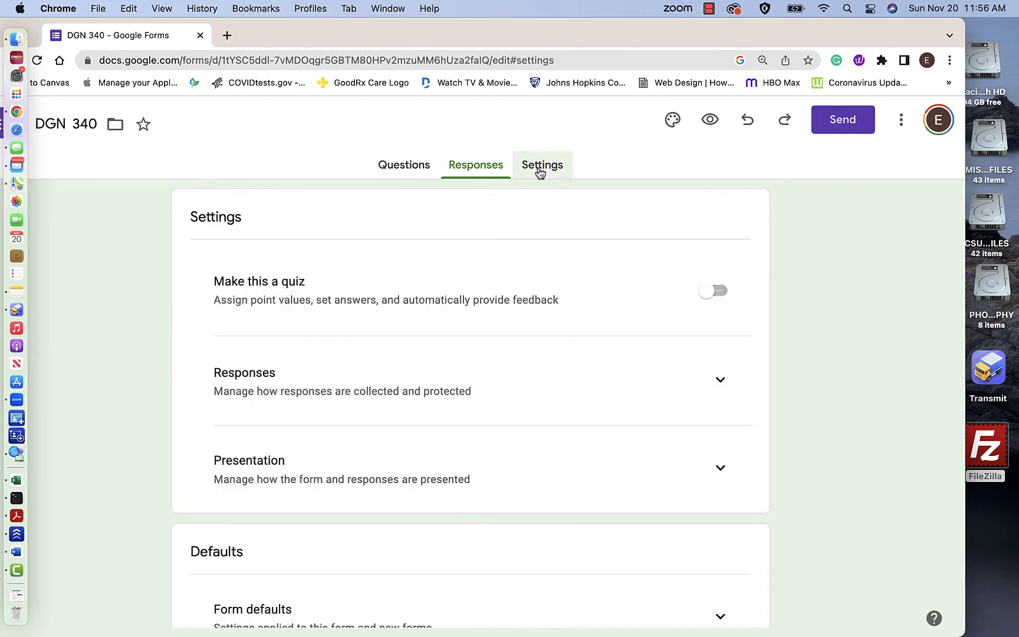
pyautogui.scroll(-3, 562, 302)
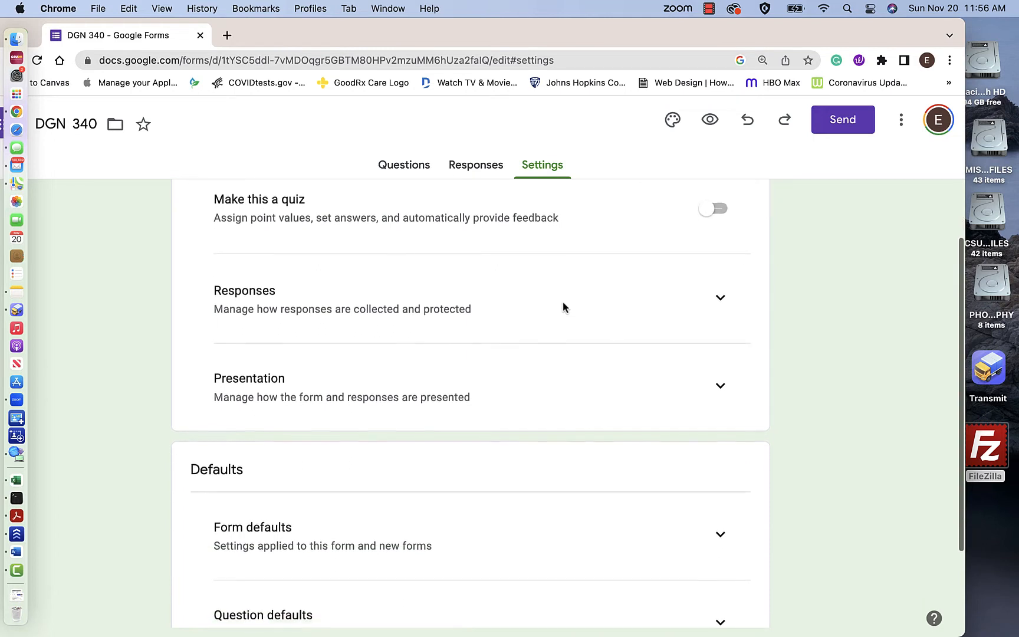
pyautogui.click(720, 300)
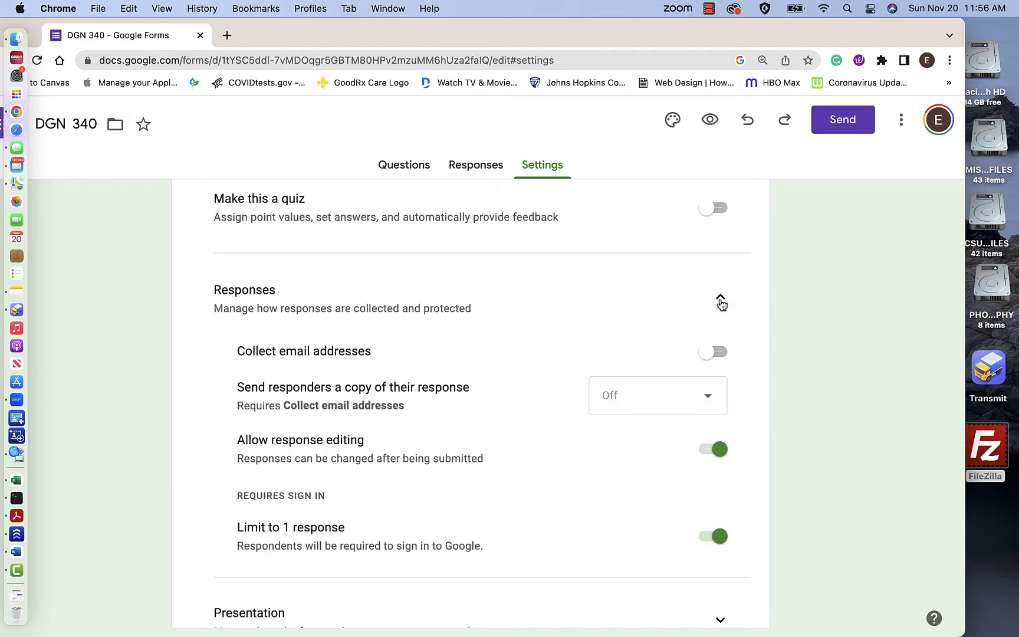
pyautogui.scroll(-2, 611, 307)
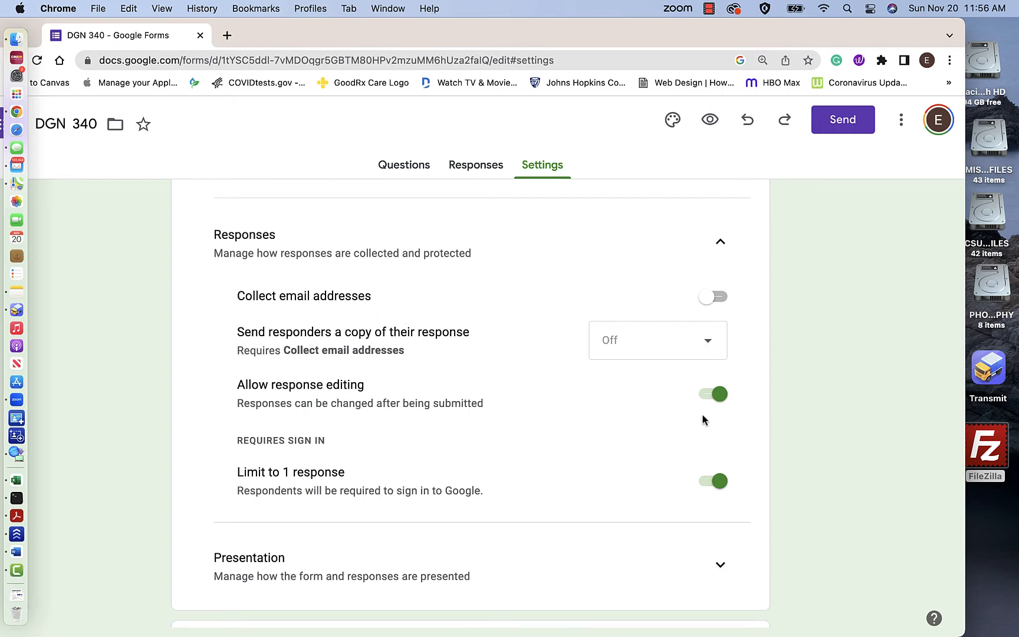
pyautogui.scroll(-3, 639, 441)
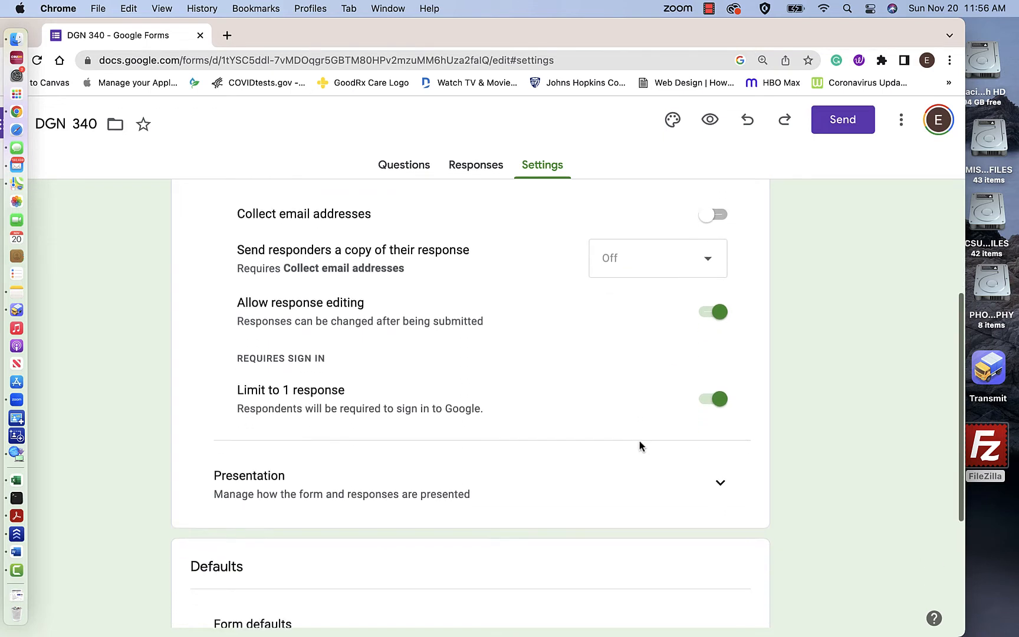
pyautogui.click(717, 376)
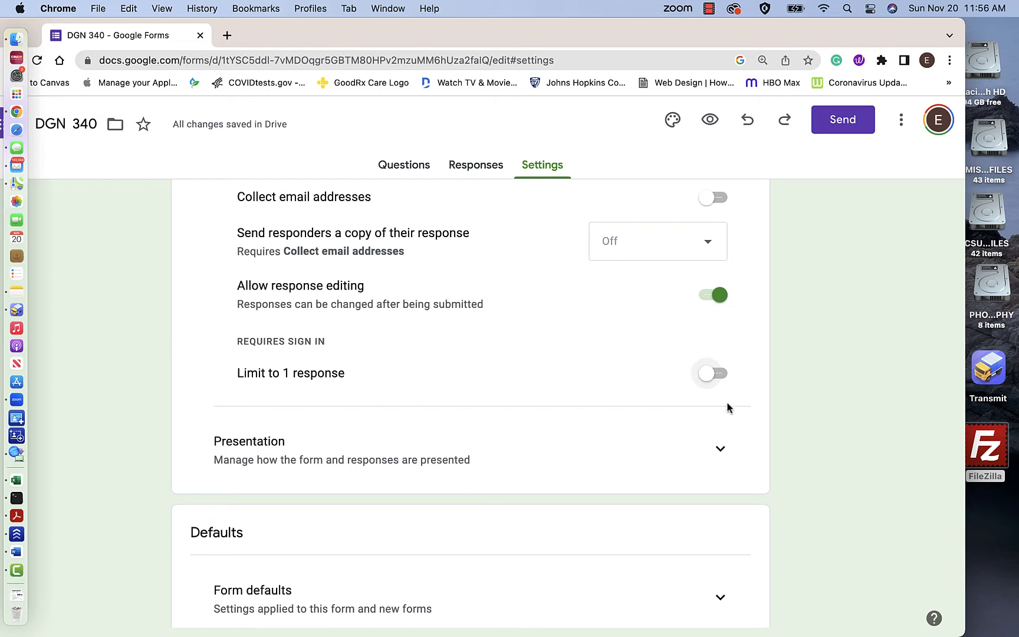
# Turn on "Show progress bar" and "View results summary" in the form's presentation settings.
pyautogui.scroll(-3, 400, 377)
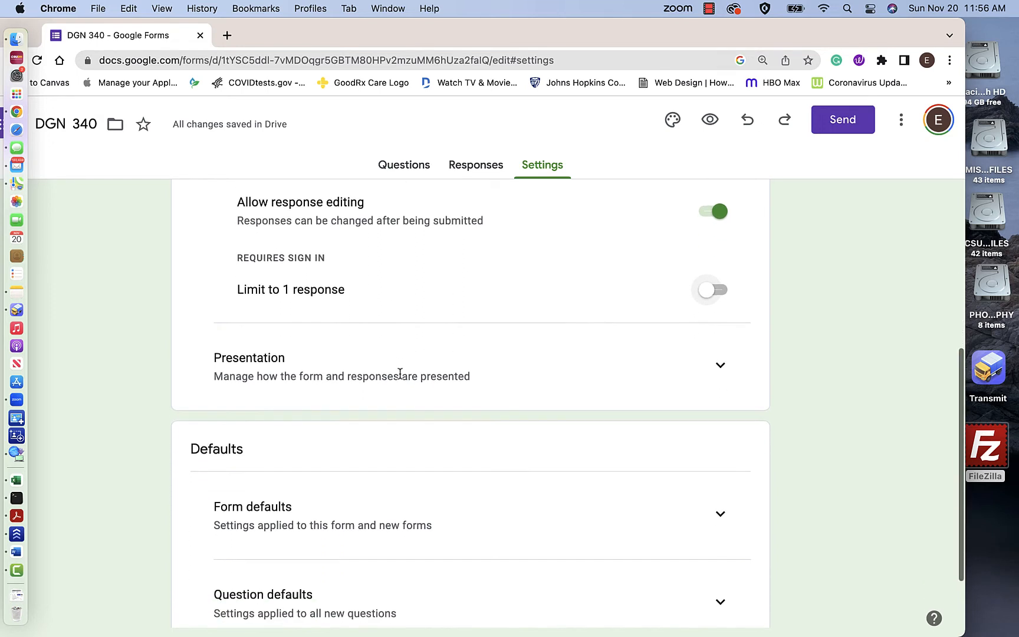
pyautogui.scroll(-3, 399, 377)
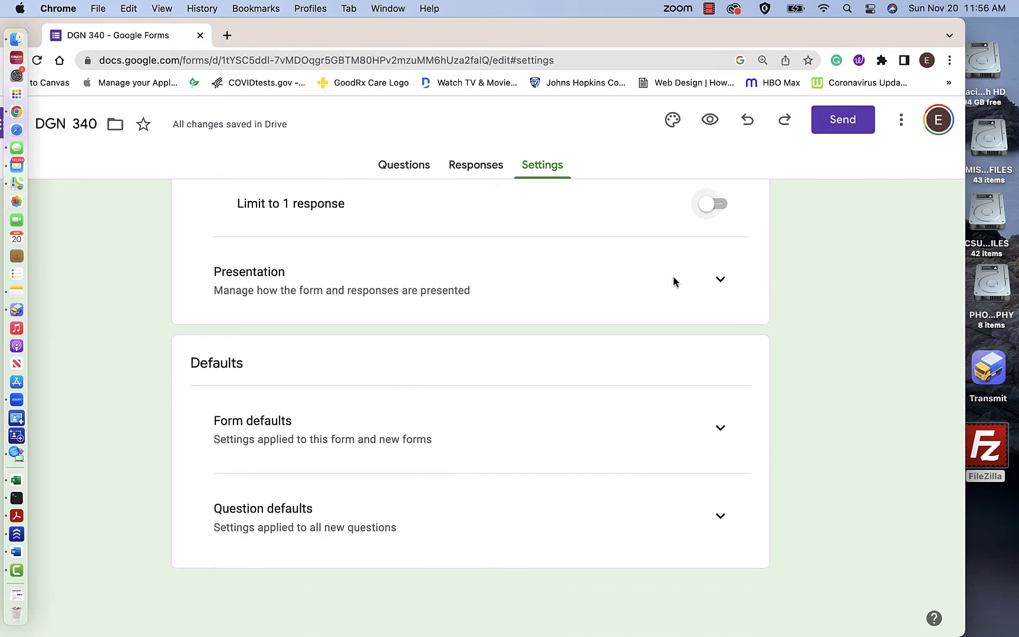
pyautogui.click(717, 280)
pyautogui.scroll(-3, 603, 356)
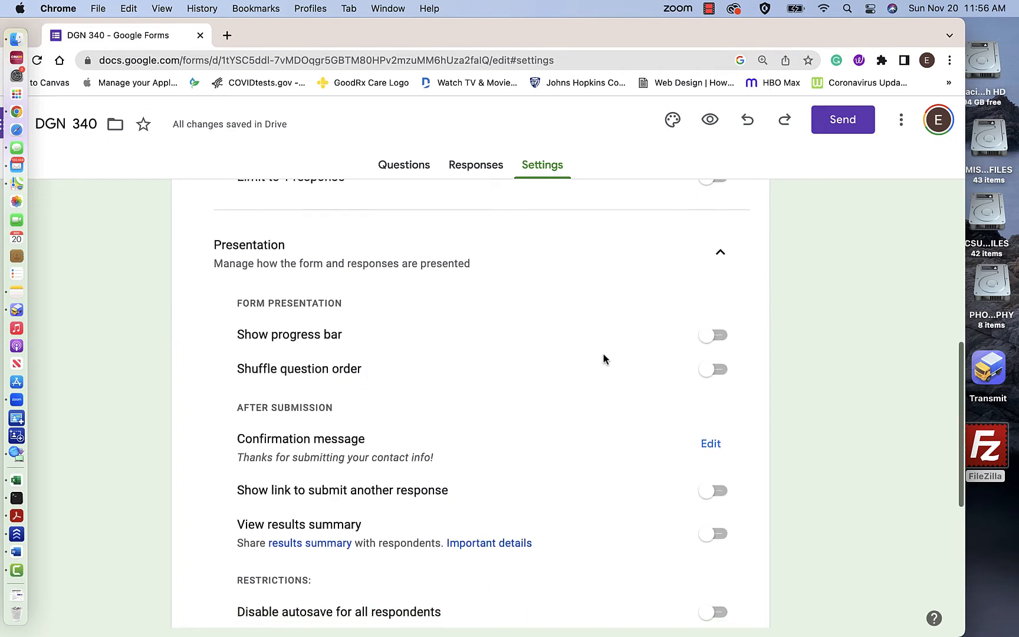
pyautogui.scroll(-1, 603, 355)
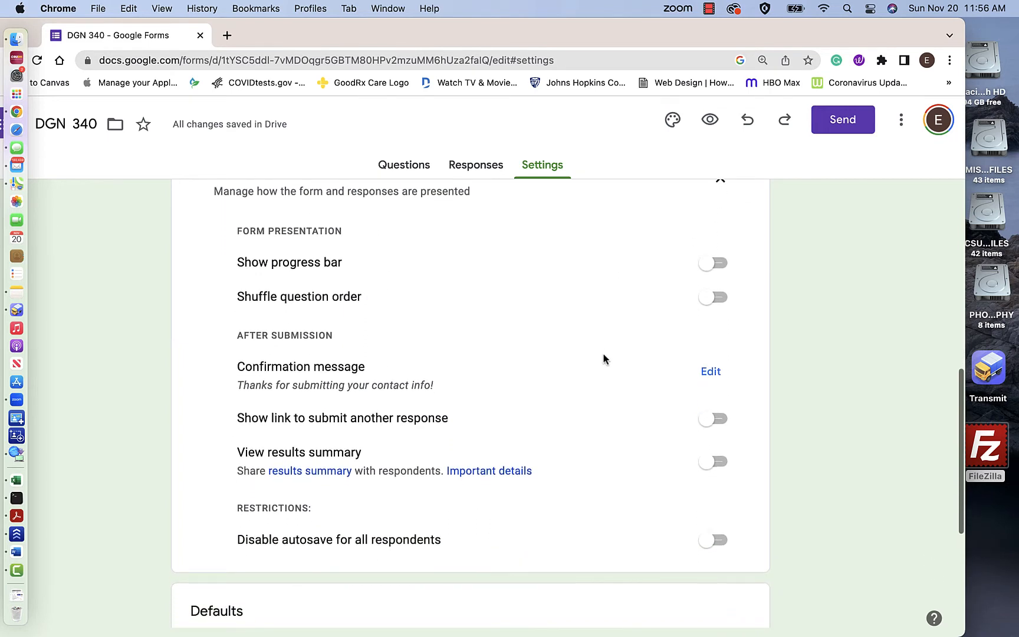
pyautogui.click(709, 267)
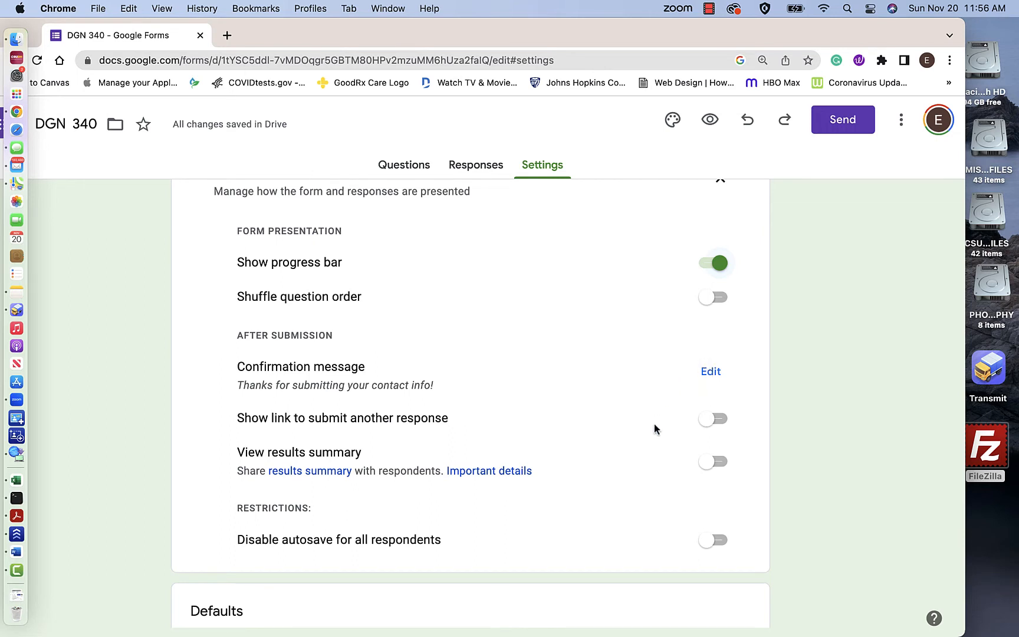
pyautogui.click(711, 463)
# Expand and review the form defaults and question defaults in the form's settings.
pyautogui.scroll(-5, 639, 487)
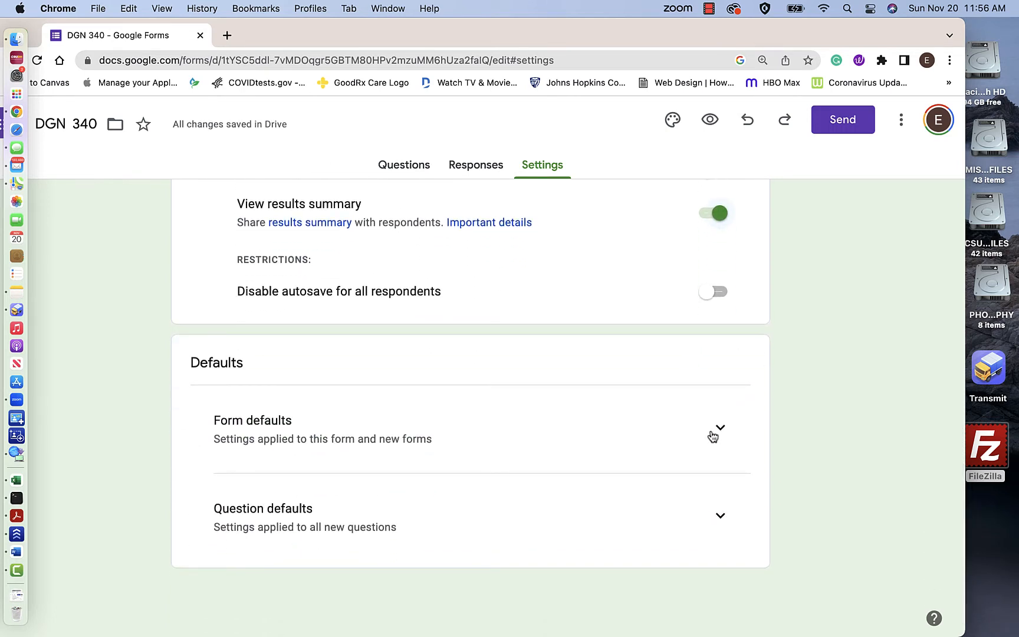
pyautogui.click(719, 429)
pyautogui.scroll(-2, 719, 434)
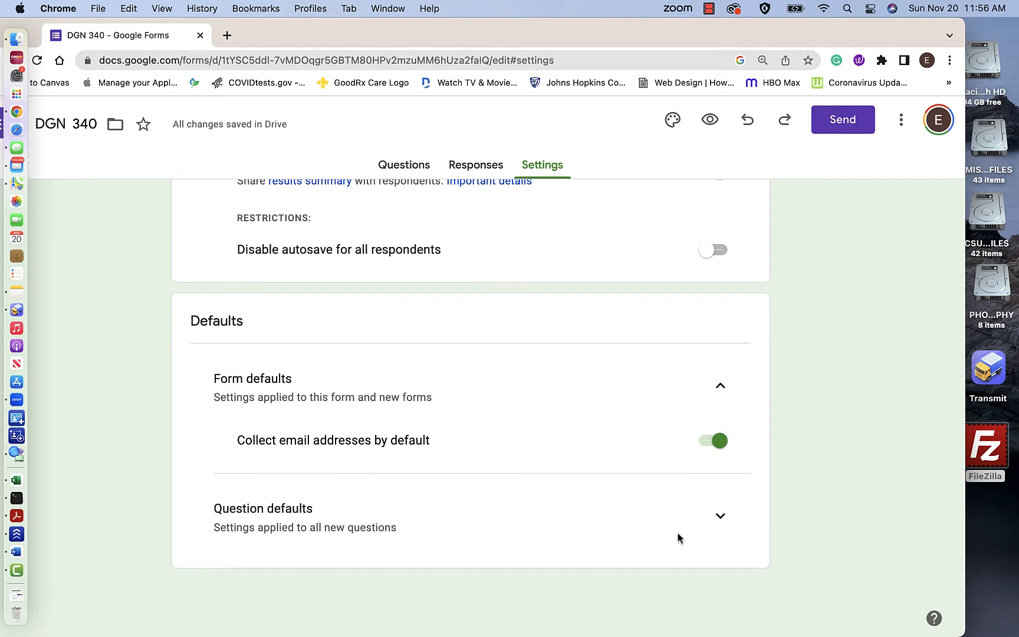
pyautogui.click(719, 517)
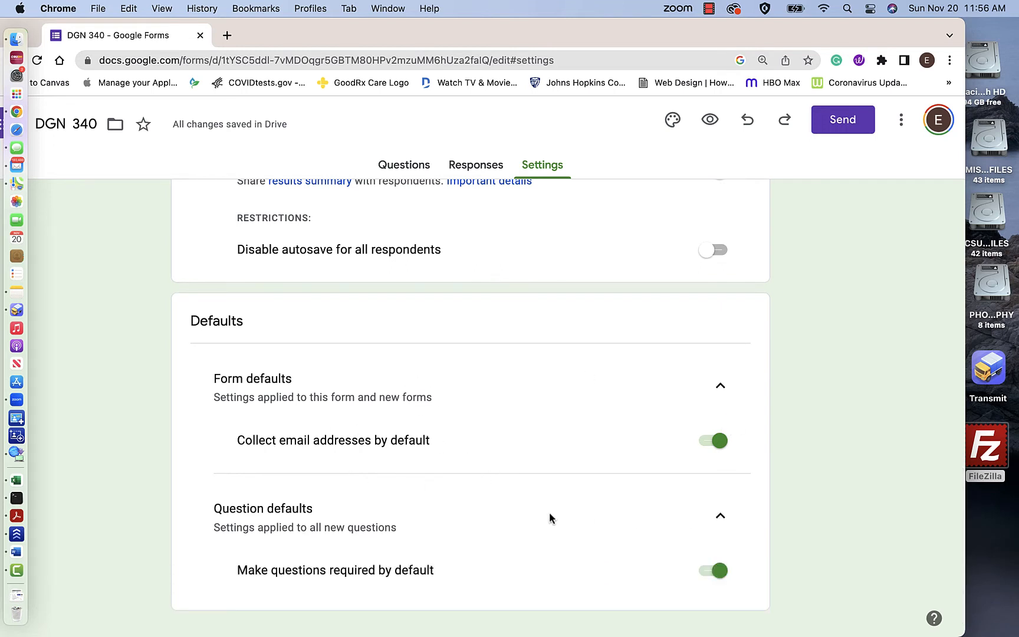
pyautogui.scroll(8, 637, 419)
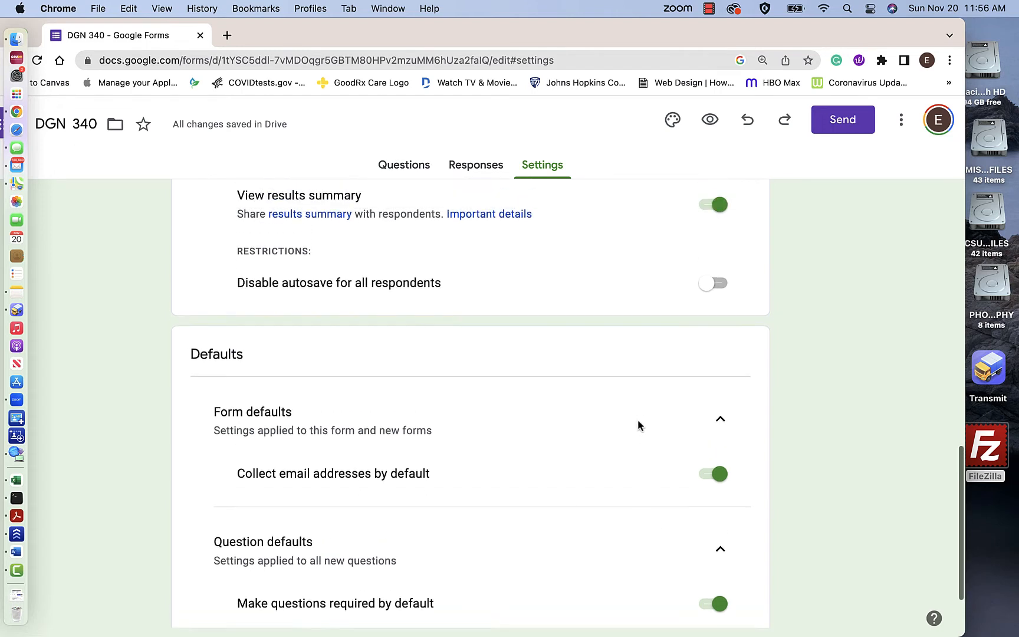
# Review the form's response, presentation and default settings from start to end.
pyautogui.scroll(15, 638, 422)
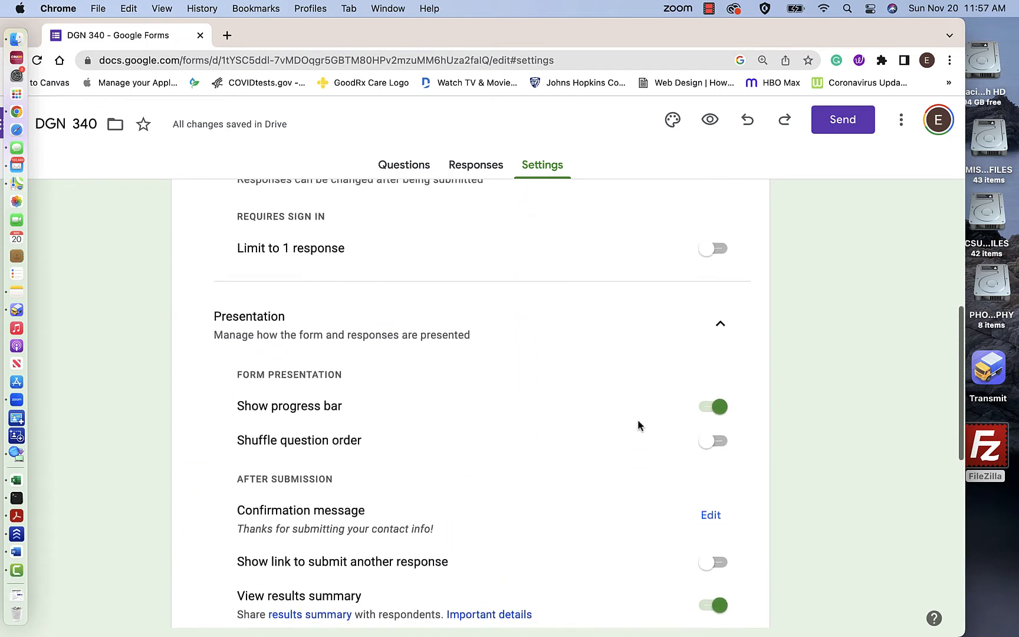
pyautogui.scroll(-1, 637, 420)
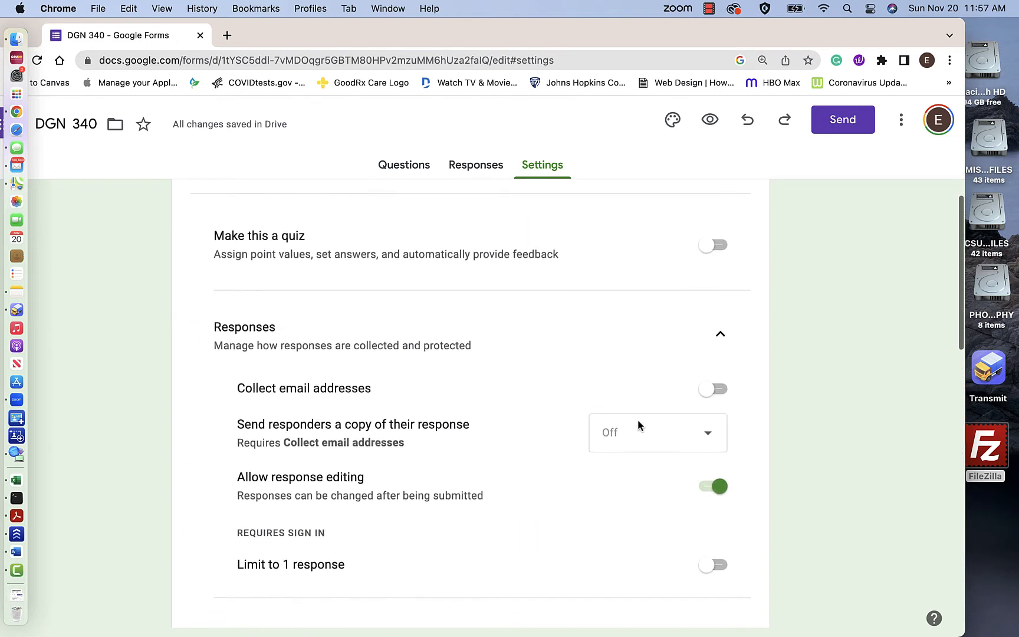
pyautogui.scroll(2, 638, 423)
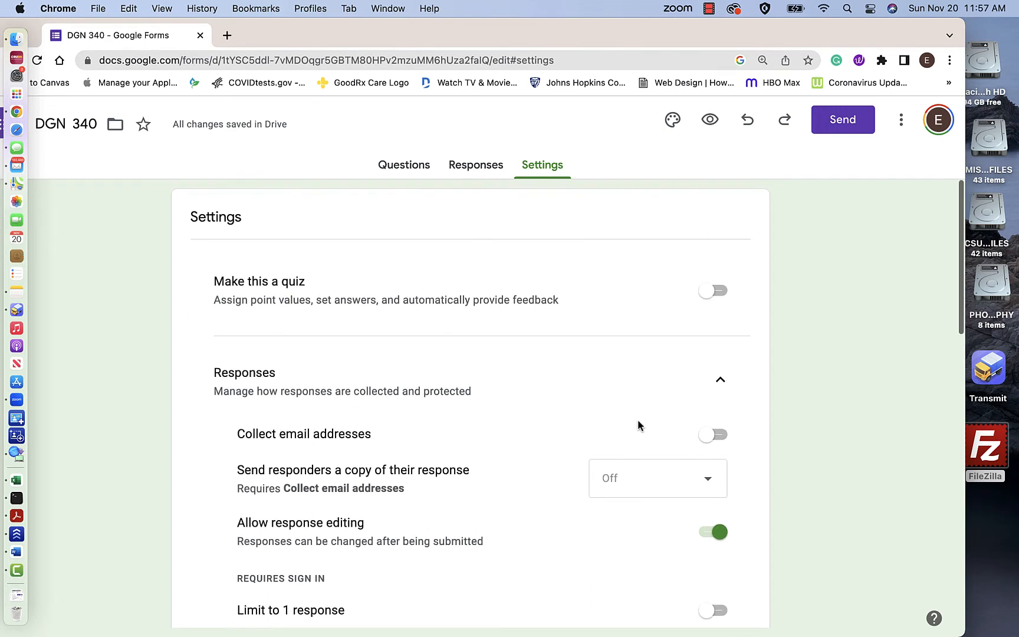
pyautogui.scroll(-5, 637, 420)
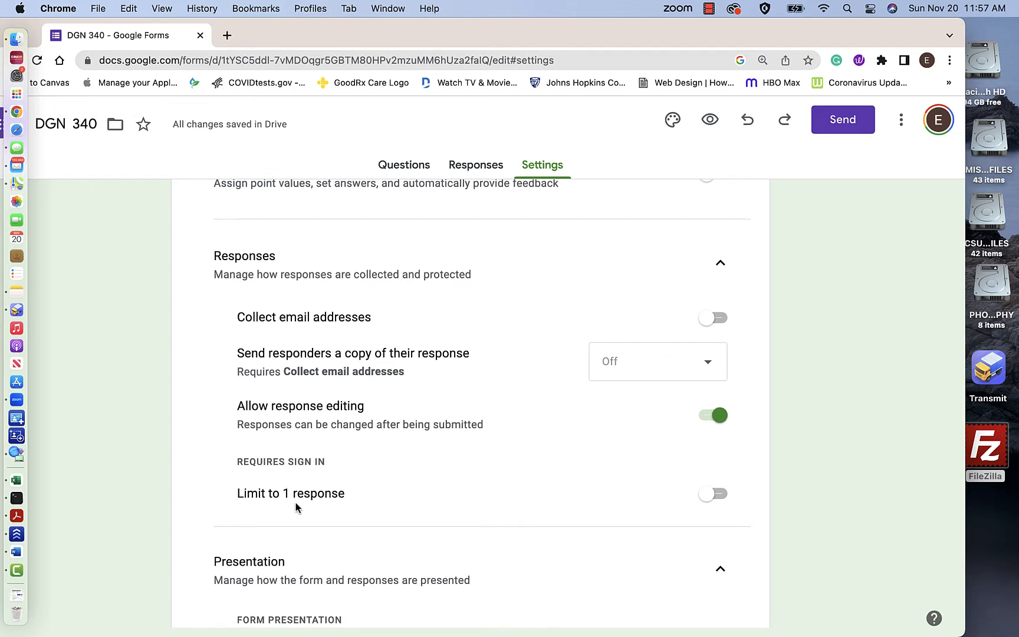
pyautogui.scroll(-5, 387, 491)
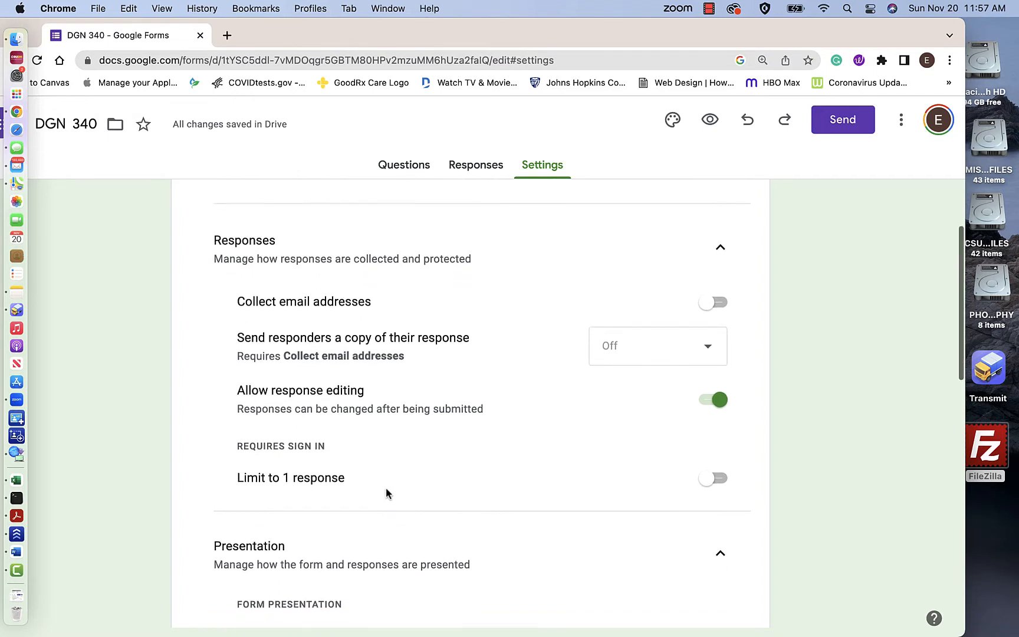
pyautogui.scroll(-15, 385, 487)
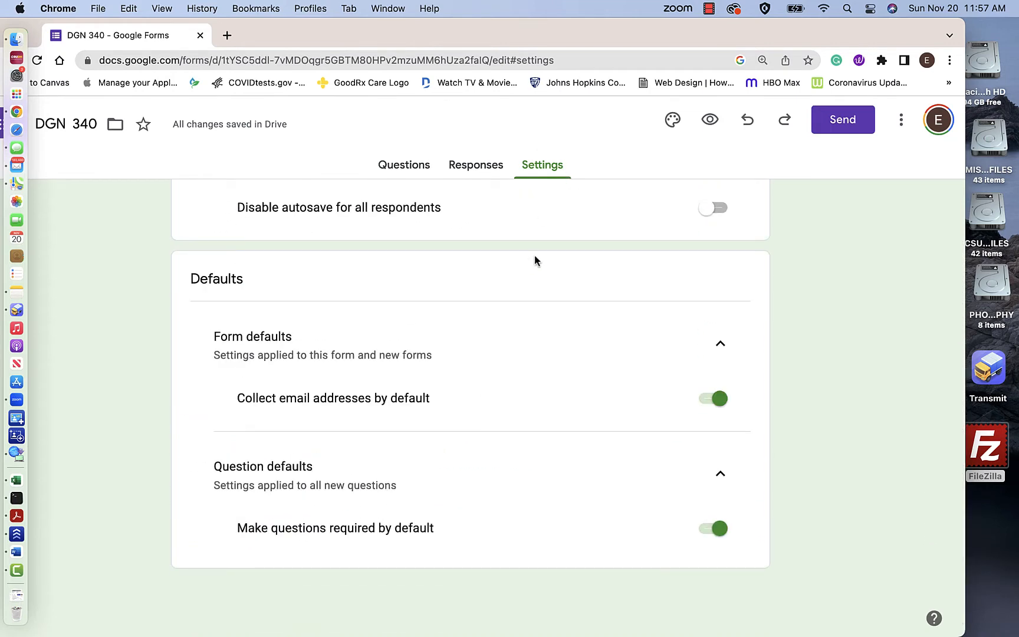
# Set the form theme's header text font to Oswald in the Semi Bold weight.
pyautogui.click(672, 121)
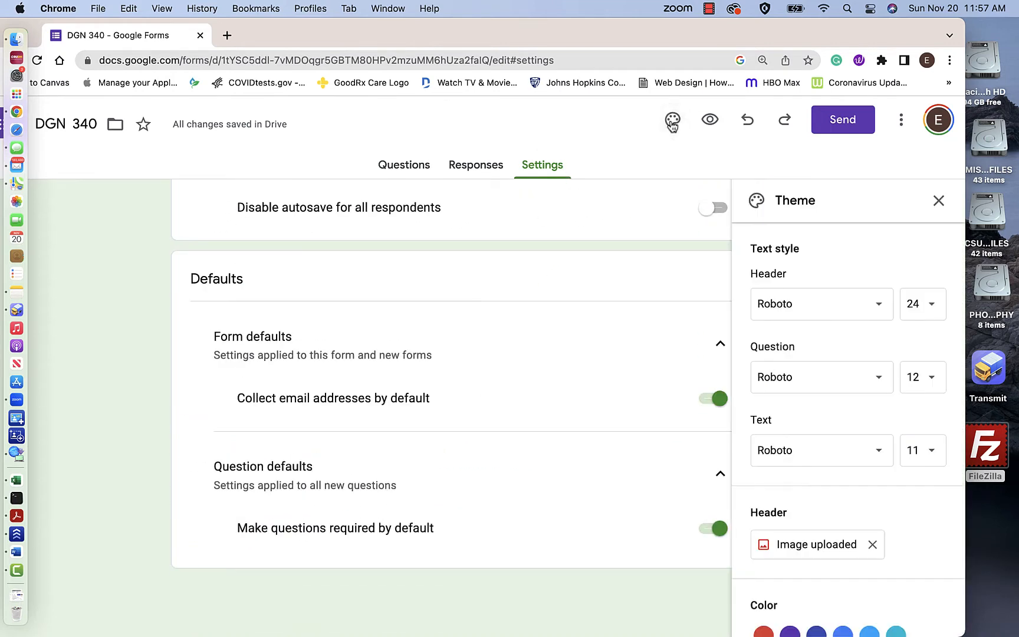
pyautogui.click(881, 305)
pyautogui.moveTo(803, 544)
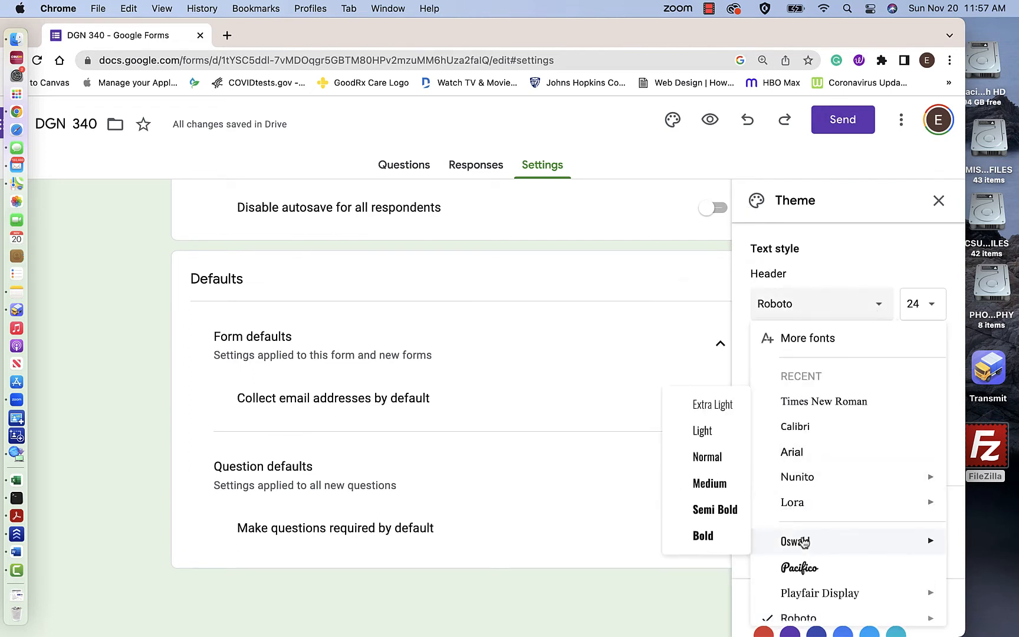
pyautogui.click(707, 508)
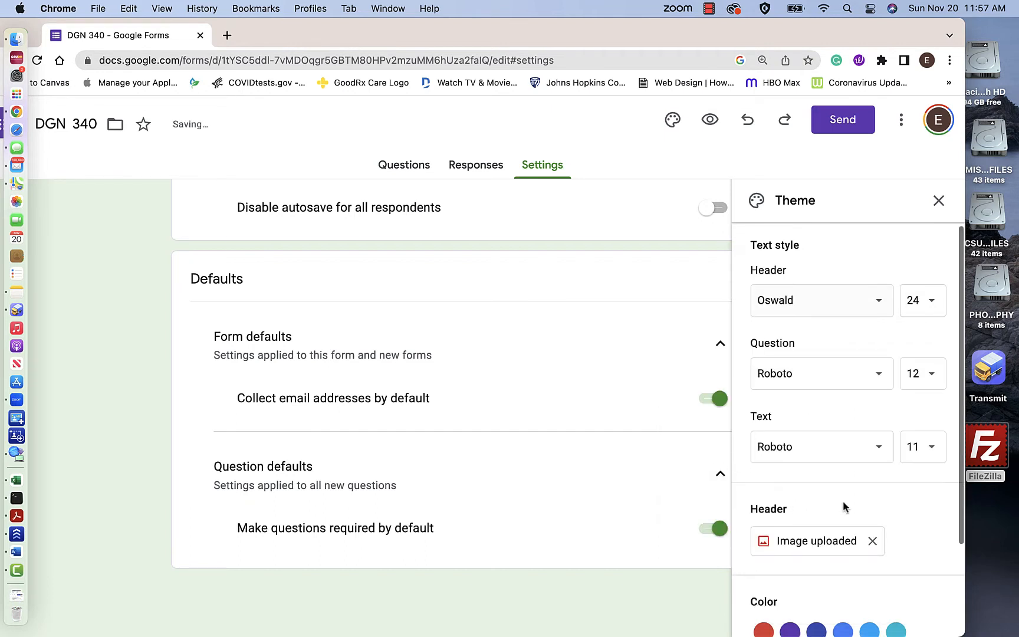
# Replace the form's uploaded header image with the multicolored yarn picture from the Work and School themes, and reload the form.
pyautogui.scroll(-2, 842, 506)
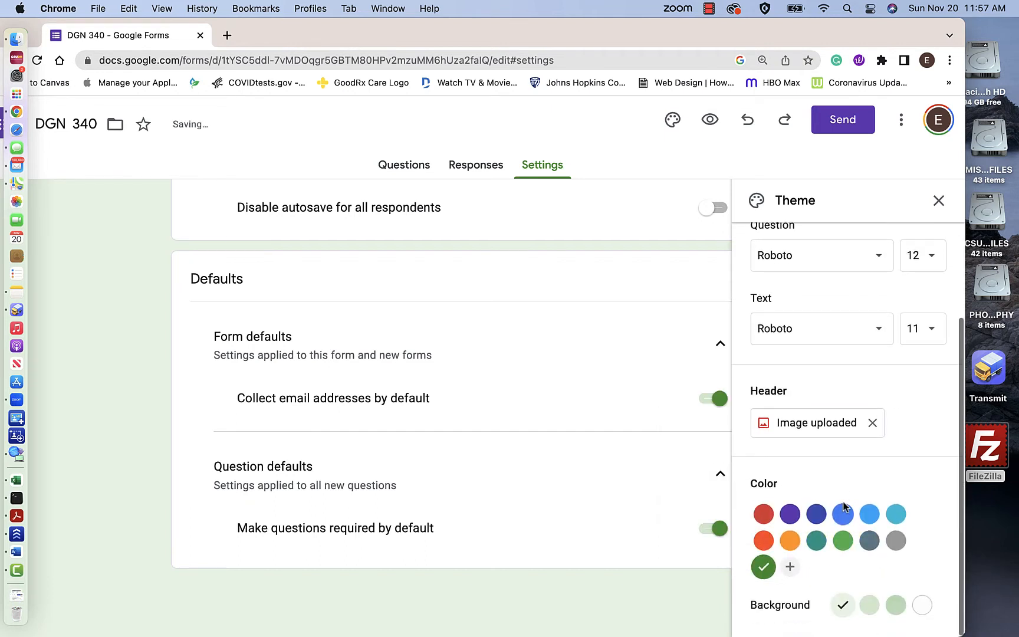
pyautogui.click(872, 422)
pyautogui.click(801, 420)
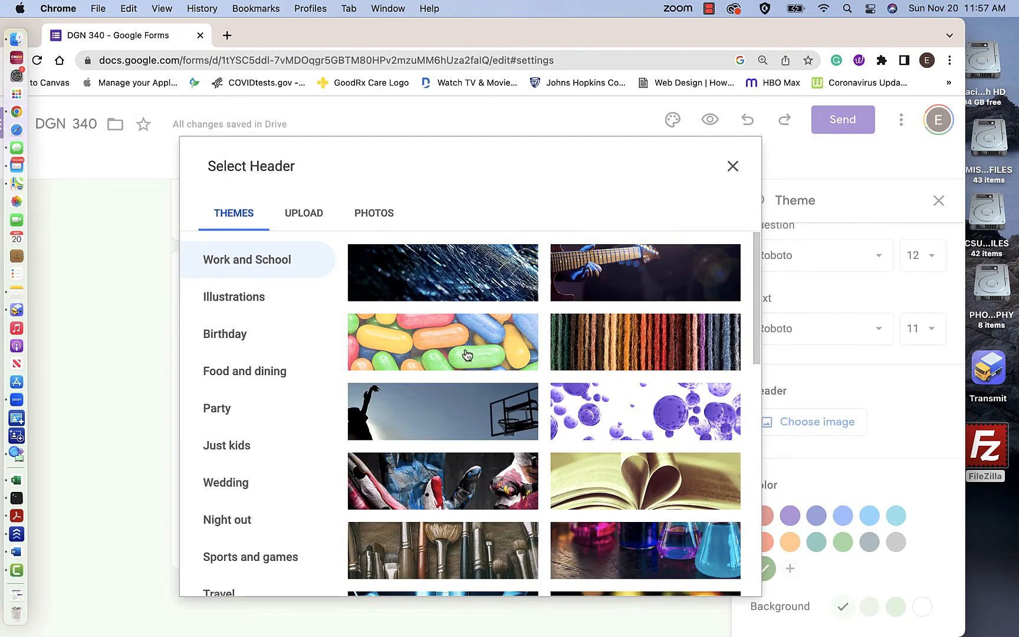
pyautogui.click(465, 353)
pyautogui.click(584, 353)
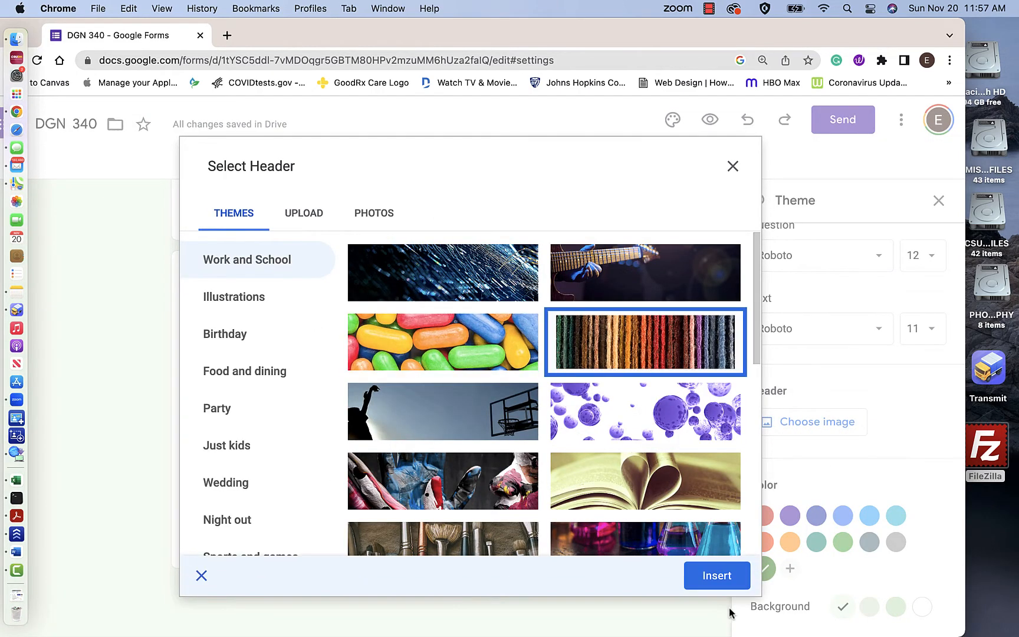
pyautogui.click(715, 575)
pyautogui.scroll(15, 628, 434)
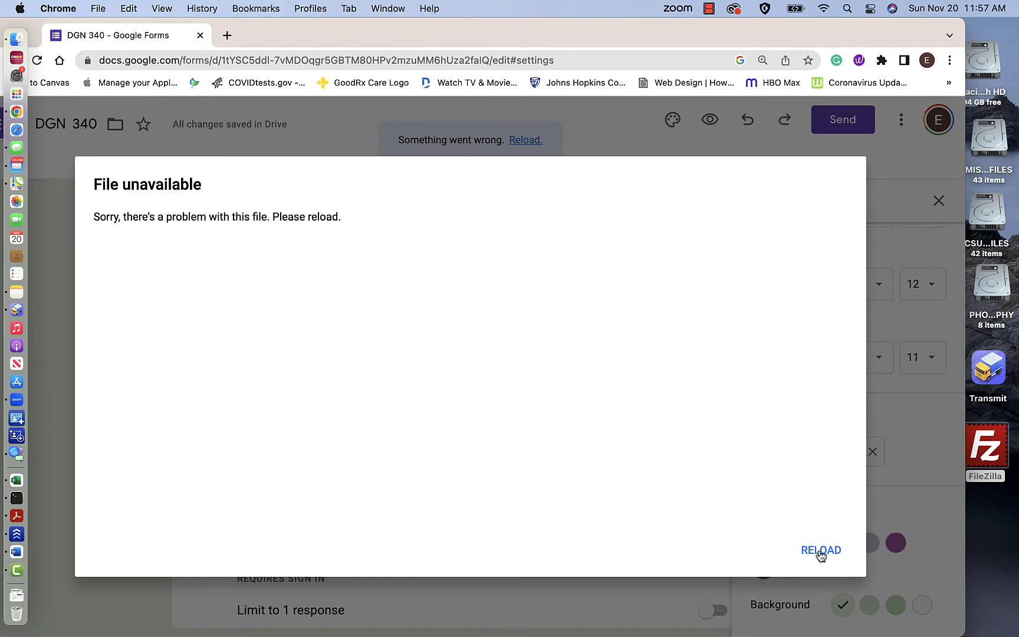
pyautogui.click(820, 555)
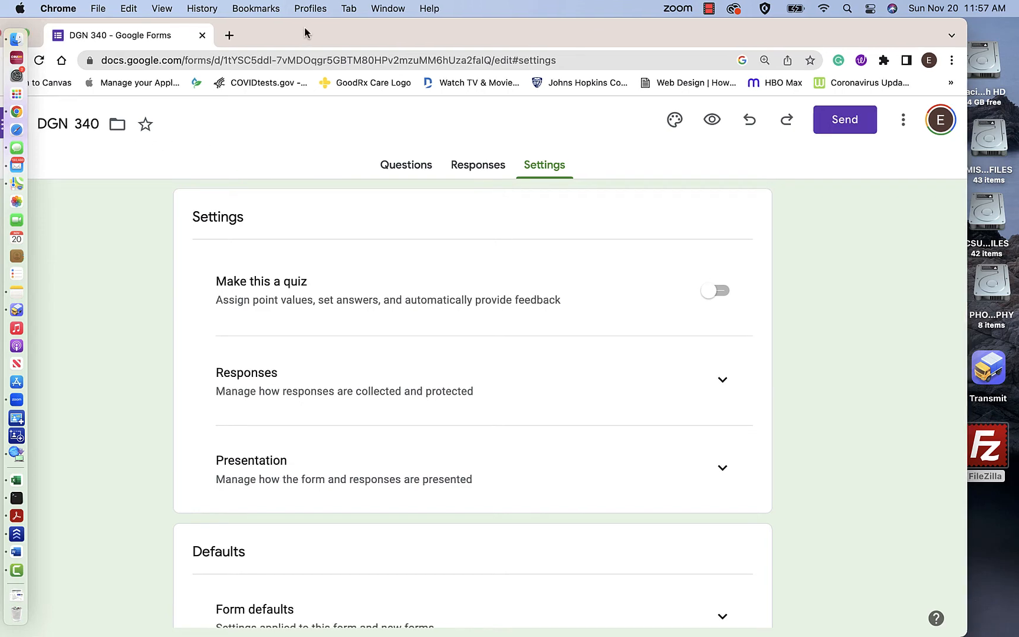
# Reopen the DGN 340 form from the Forms home page and look over its header, title and questions.
pyautogui.moveTo(304, 27); pyautogui.dragTo(384, 9)
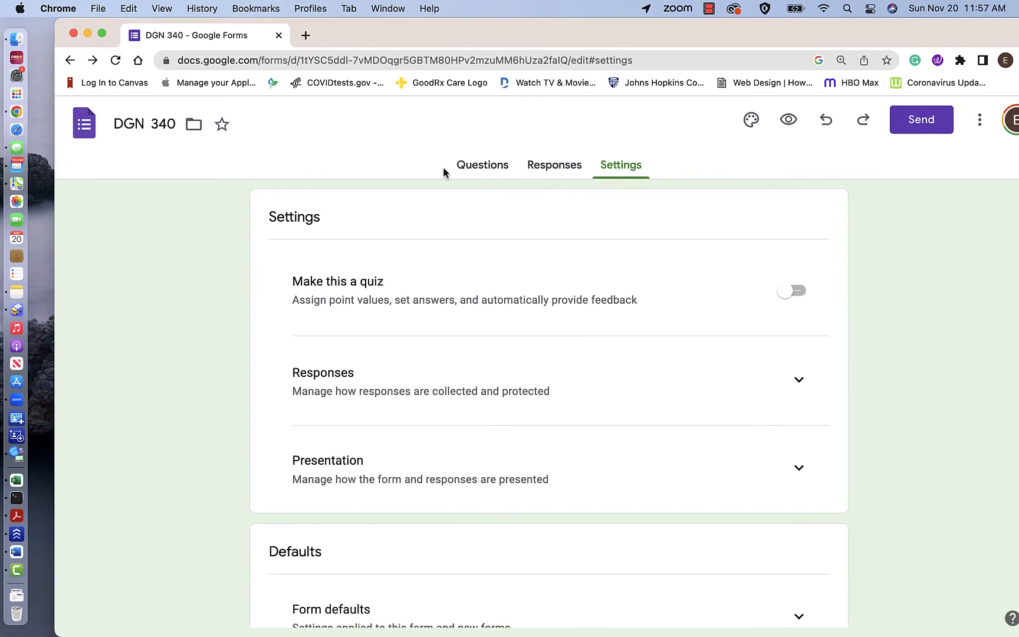
pyautogui.click(81, 130)
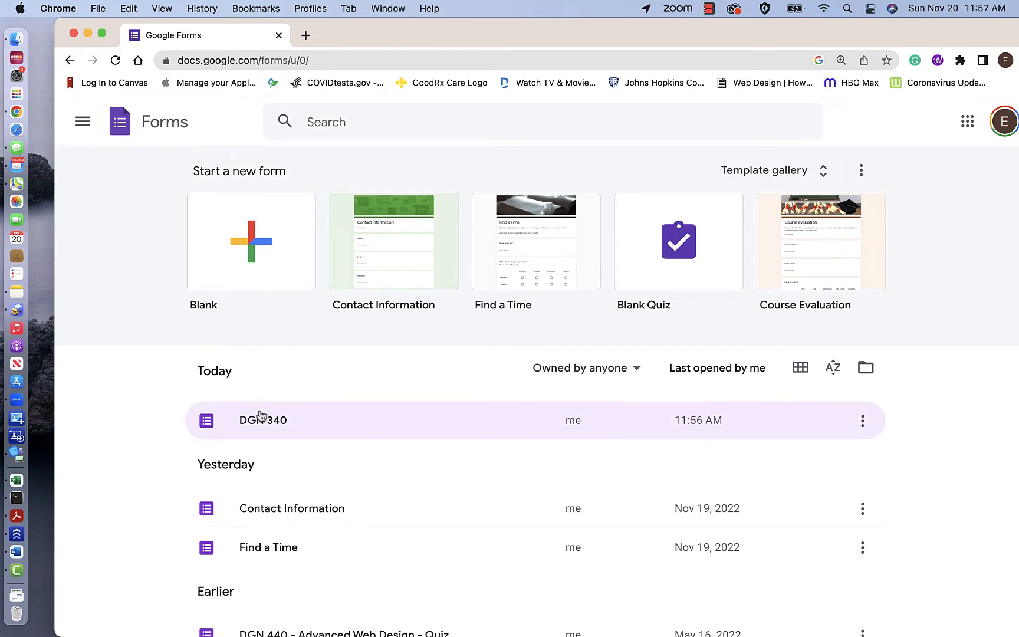
pyautogui.click(207, 426)
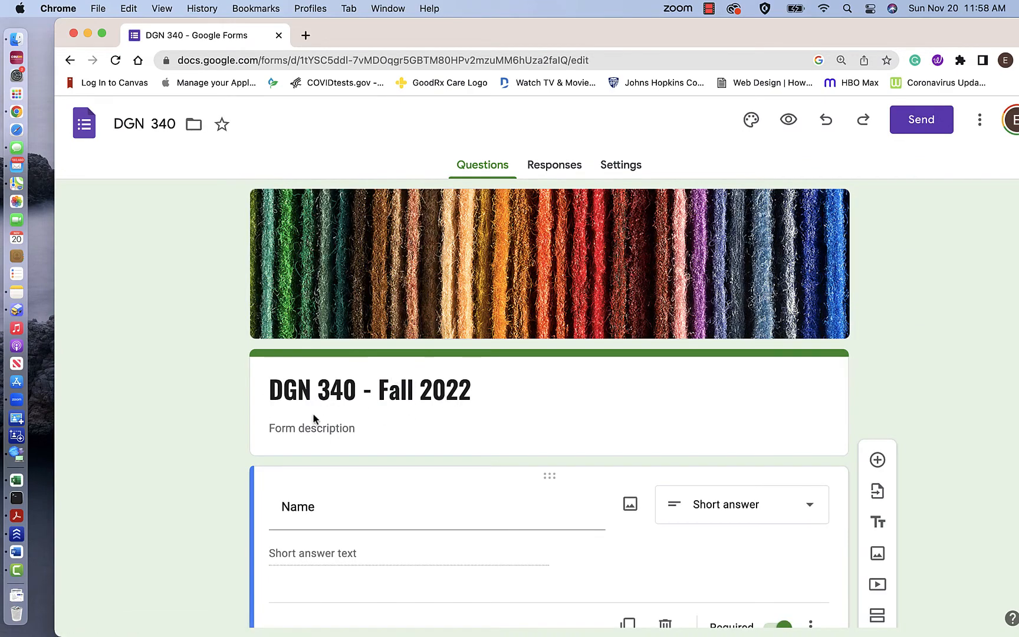
pyautogui.scroll(-10, 407, 415)
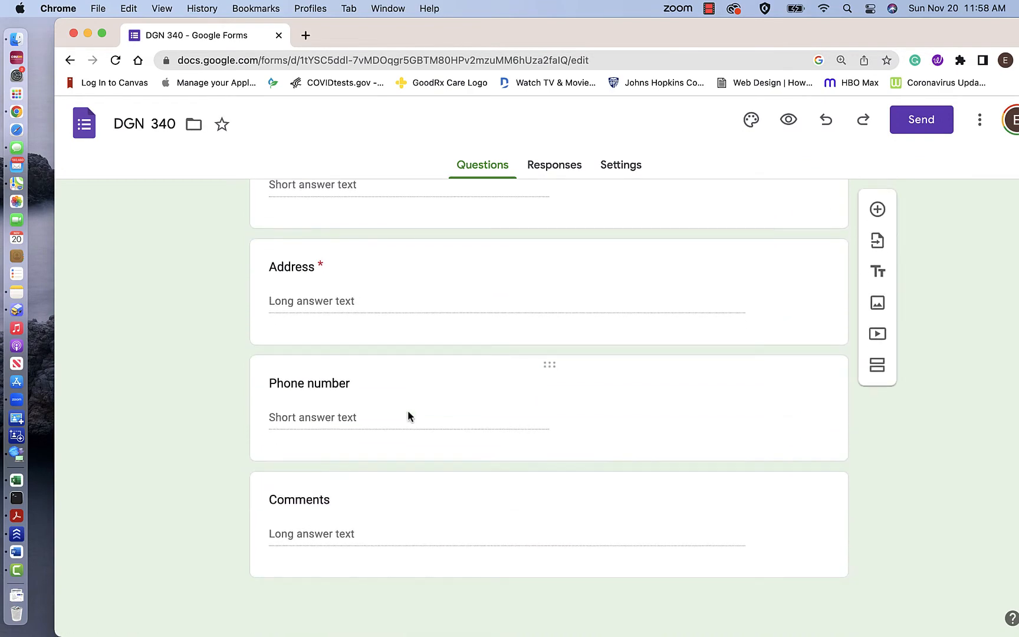
pyautogui.scroll(10, 408, 415)
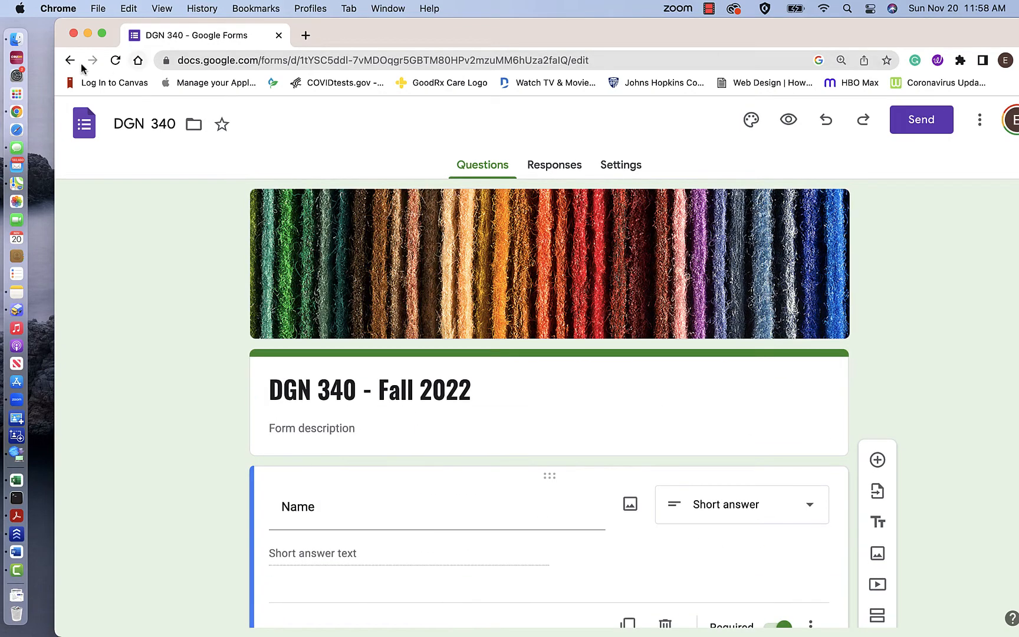
# Leave the form, switch to Google Slides and open the "DGN340- Slider" presentation.
pyautogui.click(82, 125)
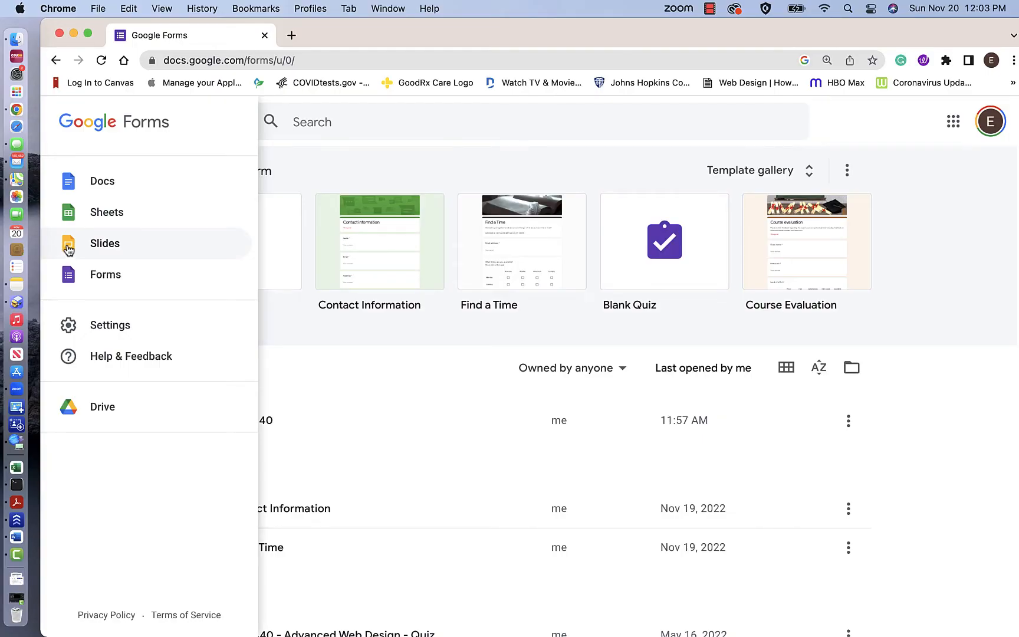
pyautogui.click(68, 249)
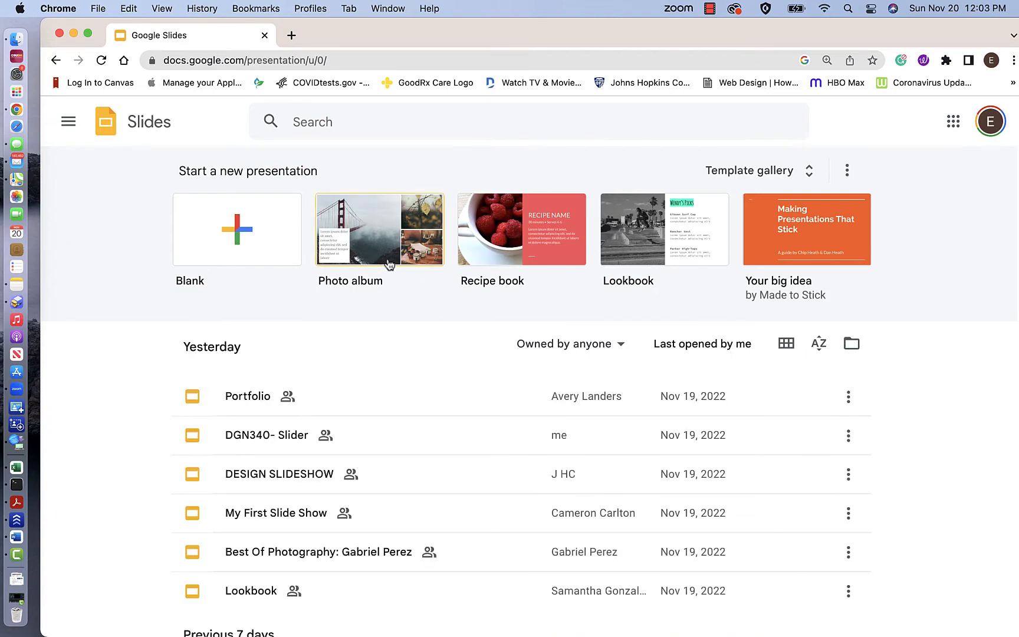
pyautogui.scroll(-3, 388, 264)
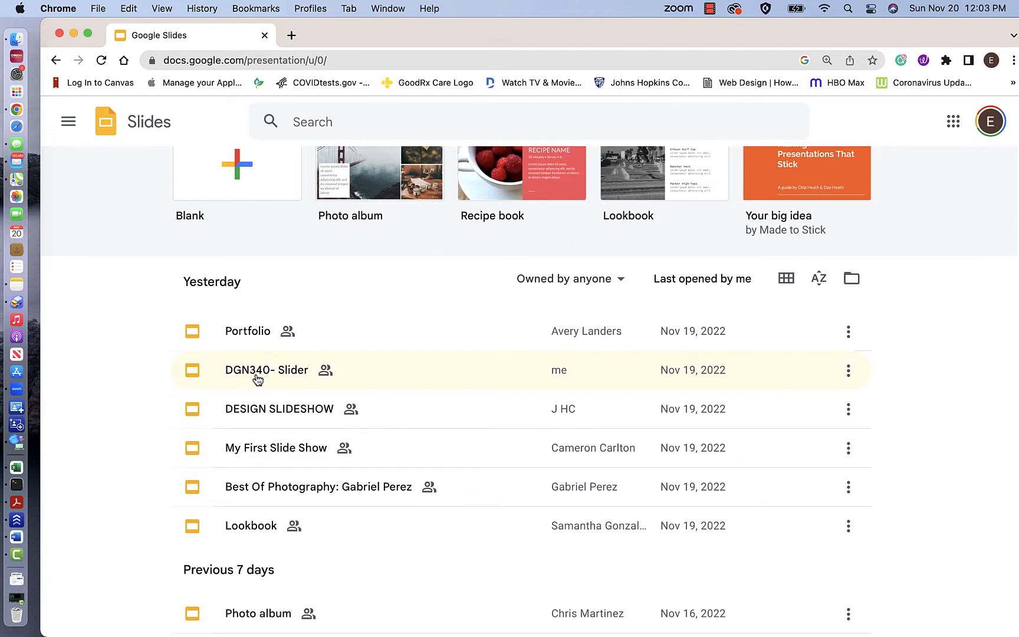
pyautogui.click(250, 375)
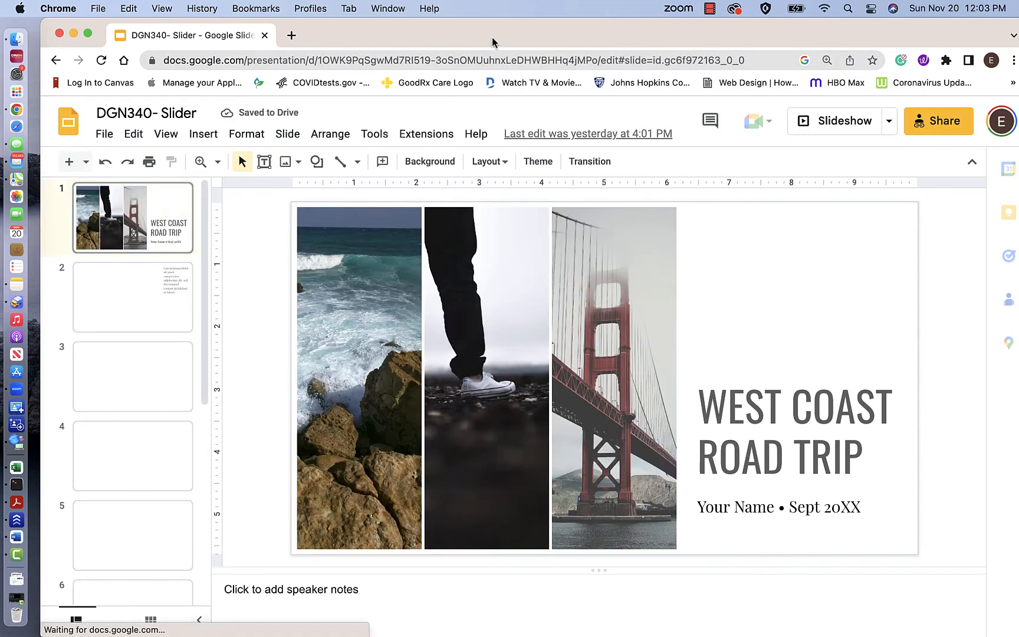
pyautogui.moveTo(491, 36); pyautogui.dragTo(443, 36)
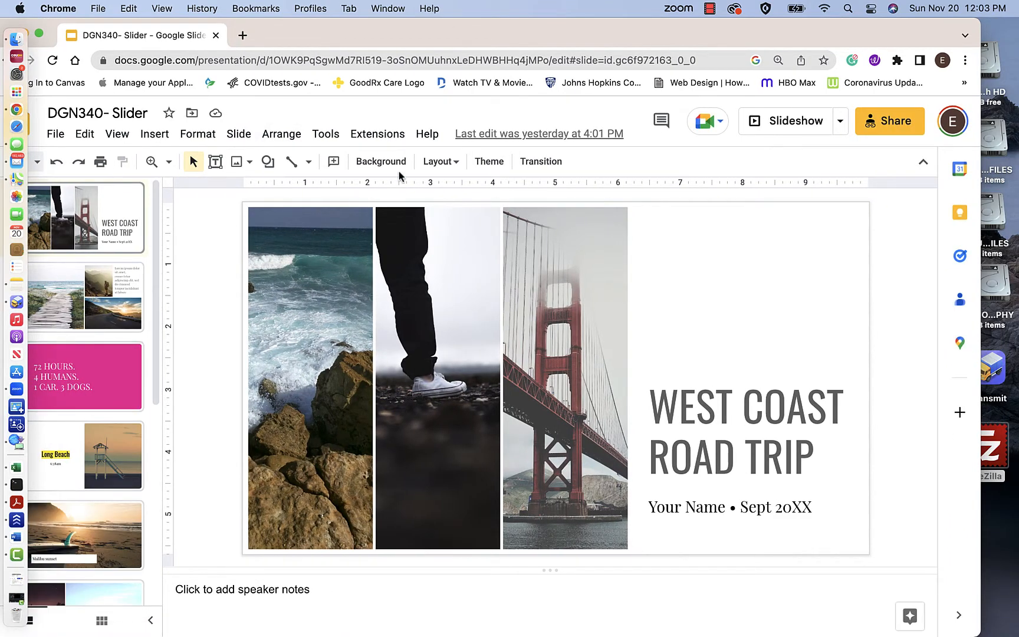
# Set the presentation's general access to Restricted, restore it to "Anyone with the link", and finish sharing.
pyautogui.click(897, 129)
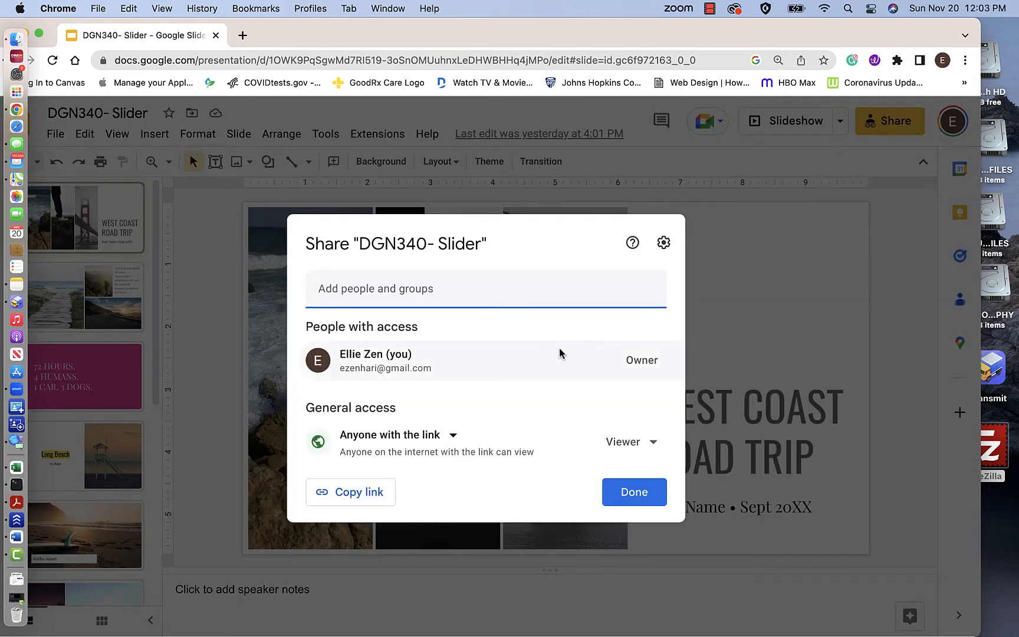
pyautogui.click(453, 438)
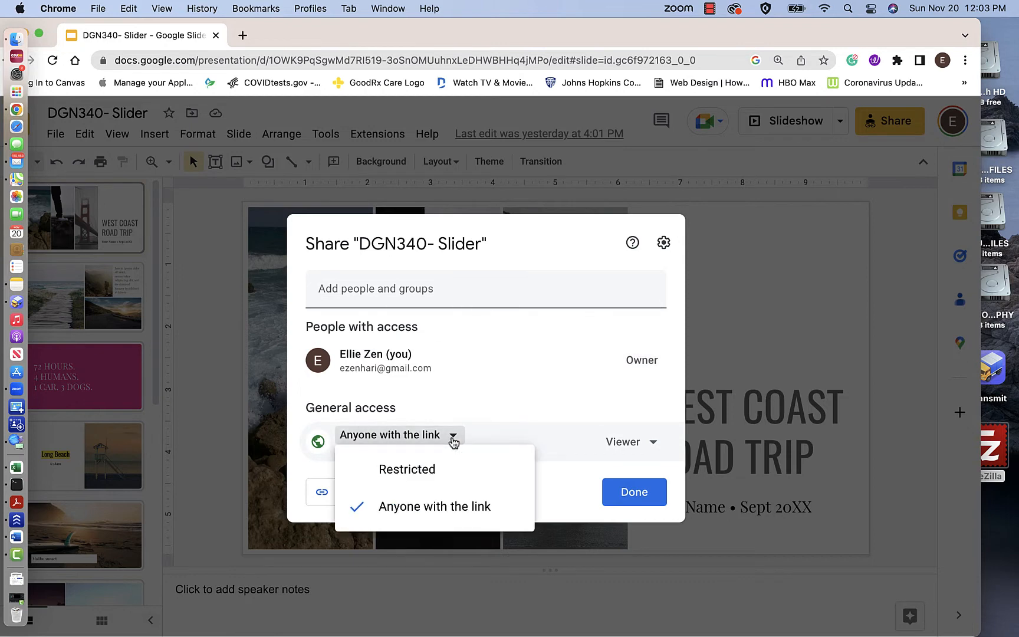
pyautogui.click(416, 475)
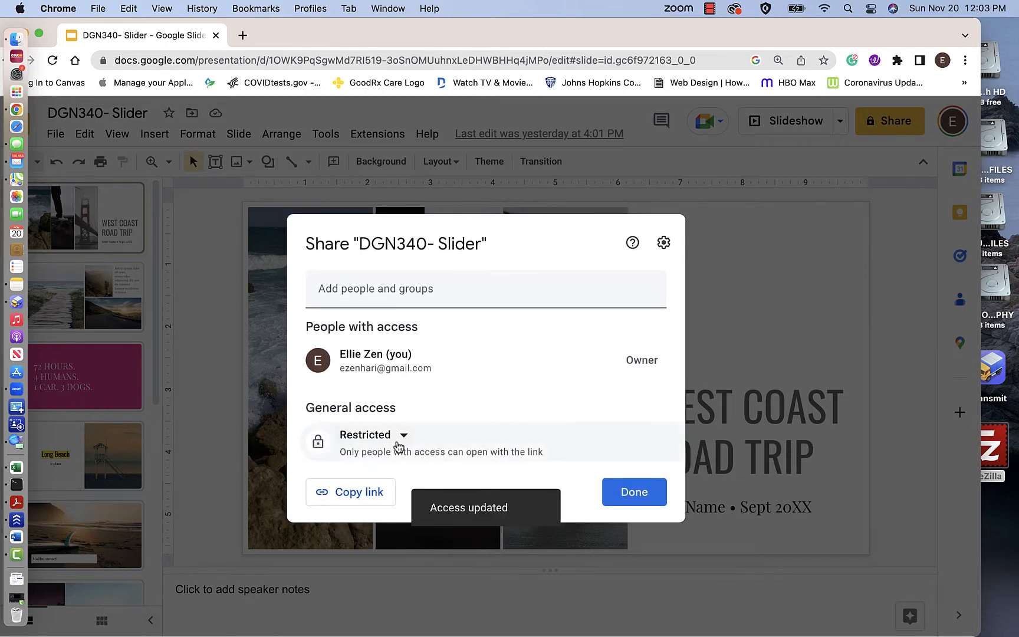
pyautogui.click(403, 437)
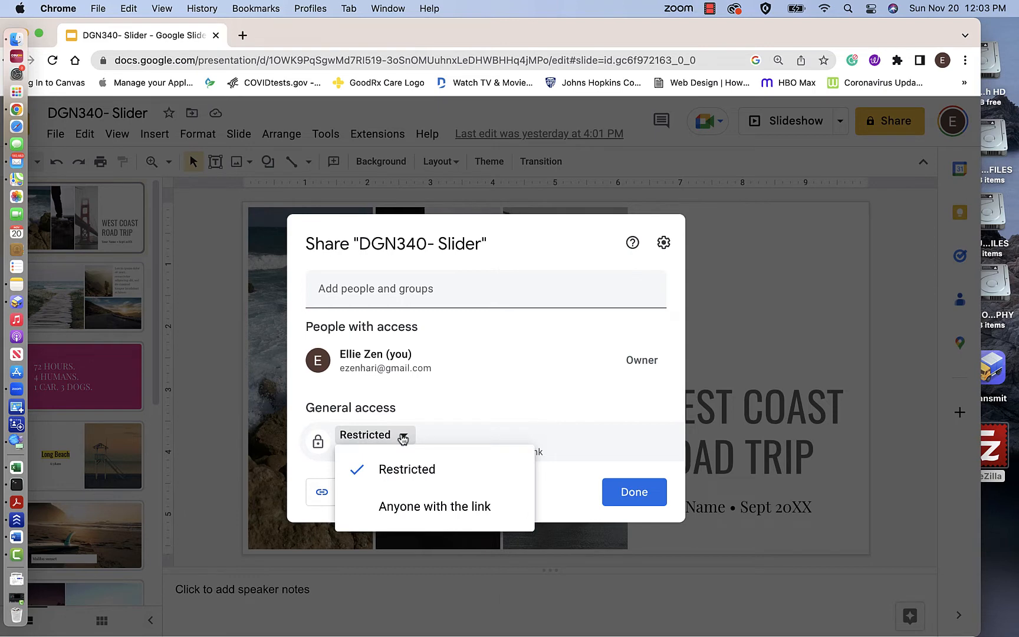
pyautogui.click(414, 506)
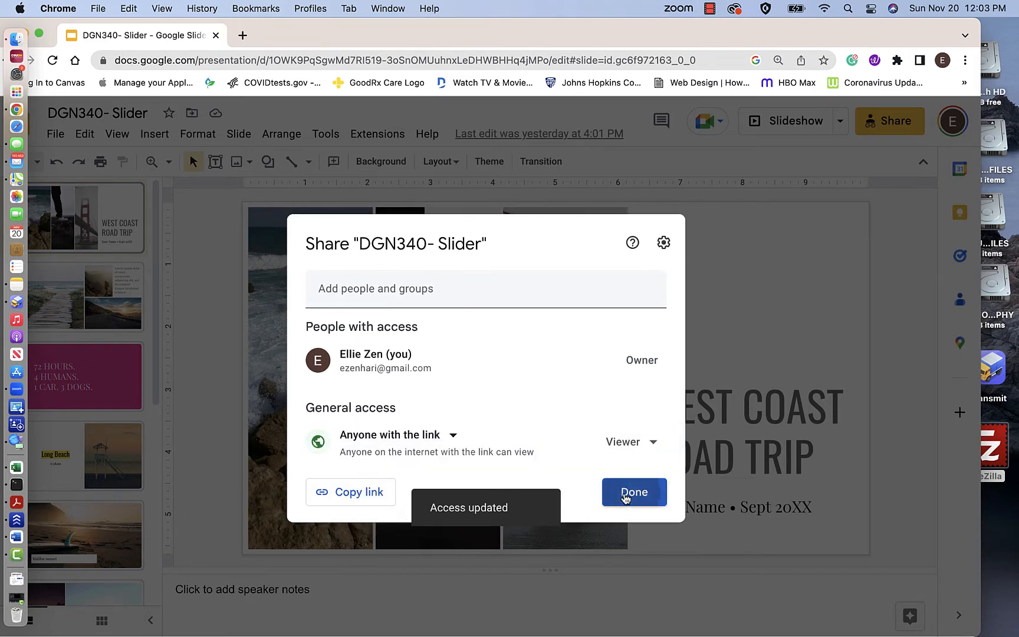
pyautogui.click(625, 497)
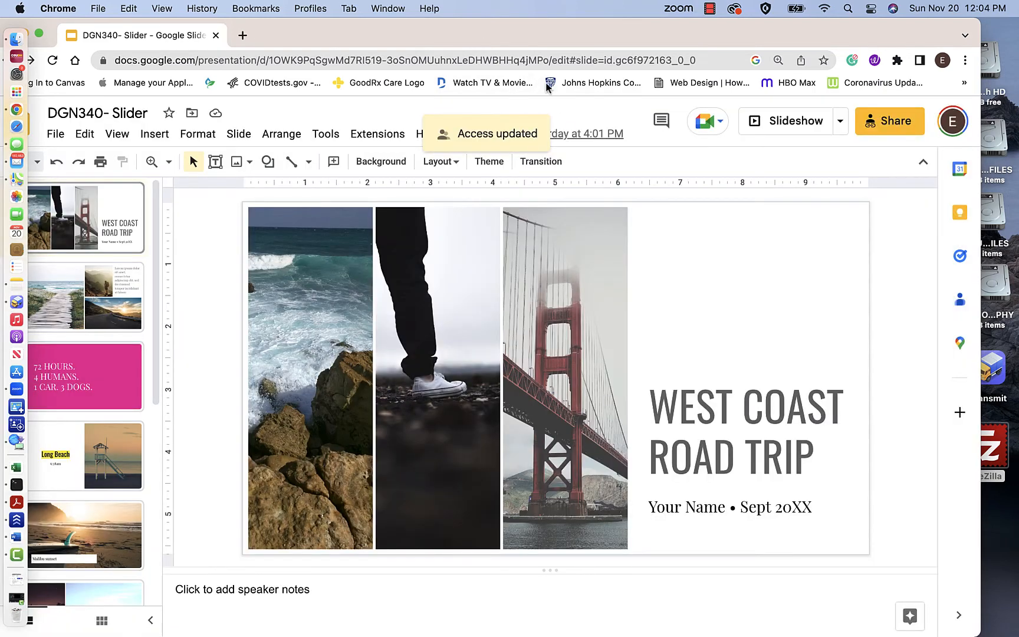
# Return to the Slides home page and search the files for "google site".
pyautogui.moveTo(482, 39); pyautogui.dragTo(541, 27)
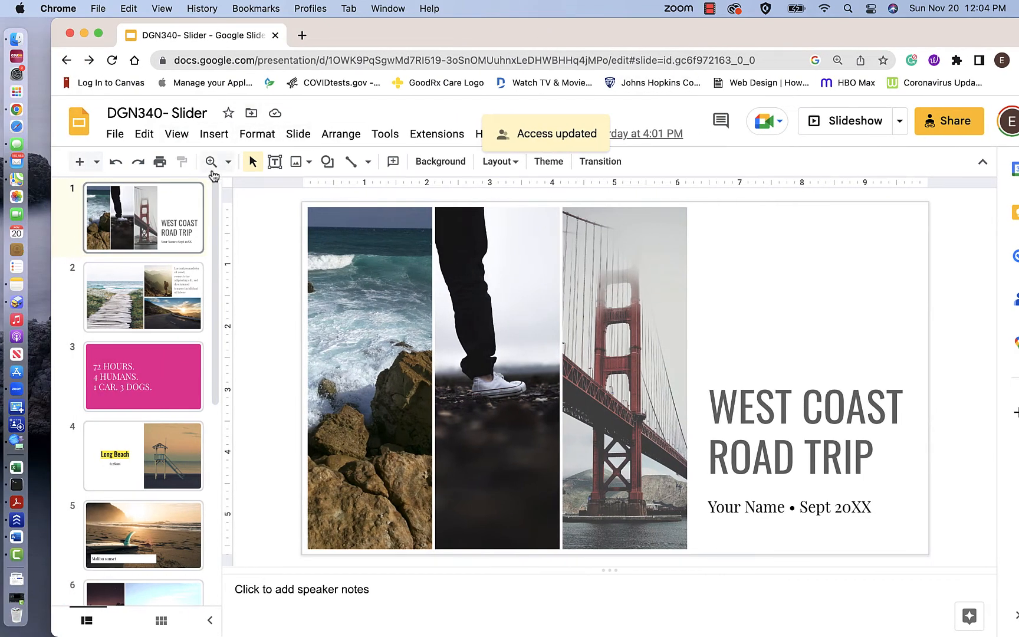
pyautogui.click(79, 126)
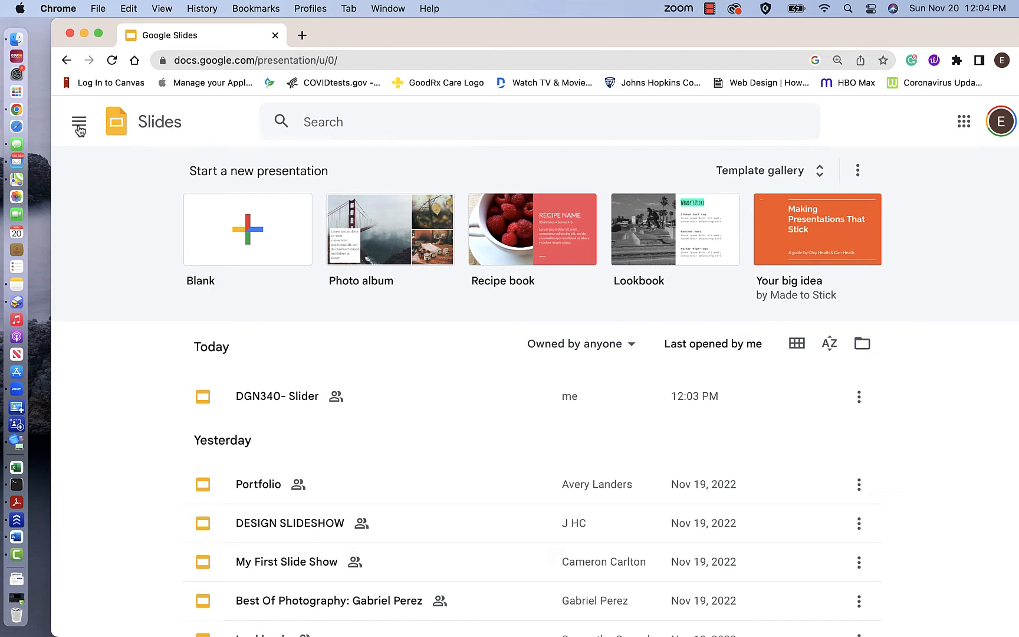
pyautogui.click(79, 125)
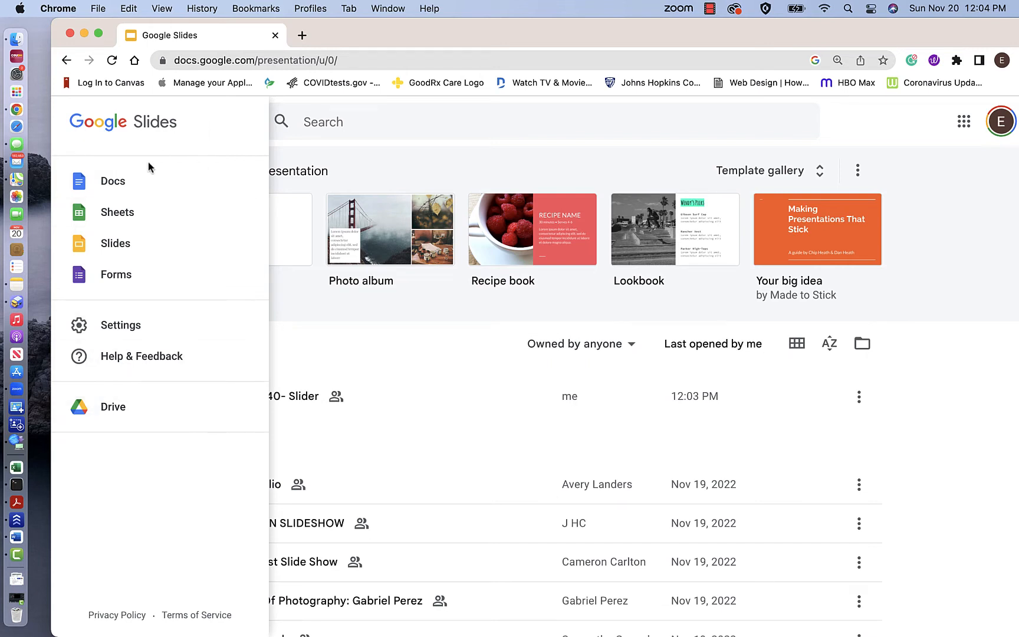
pyautogui.click(319, 125)
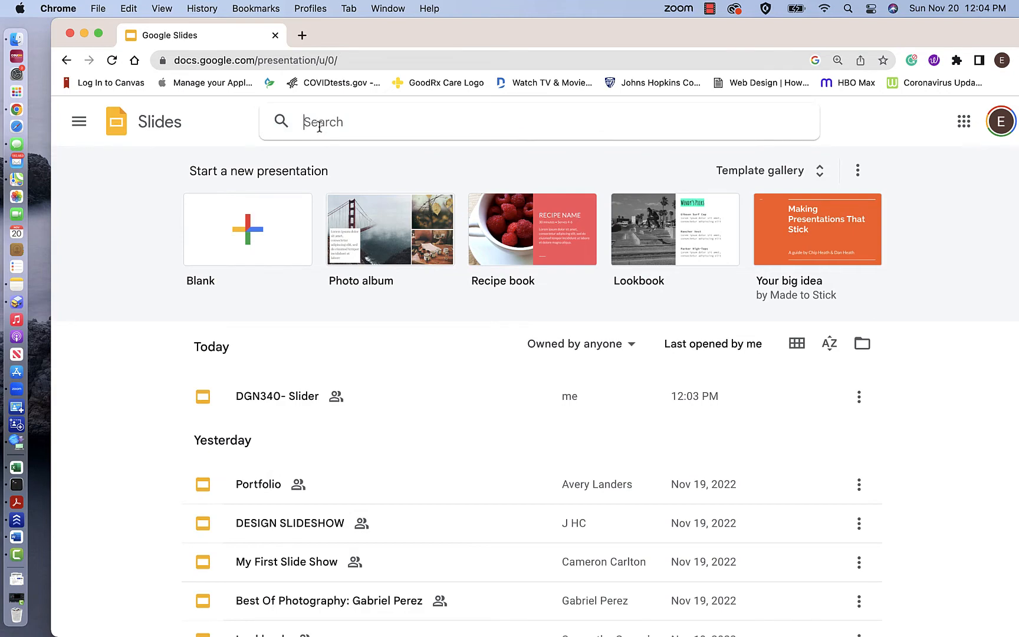
pyautogui.write('google site')
pyautogui.press('Return')
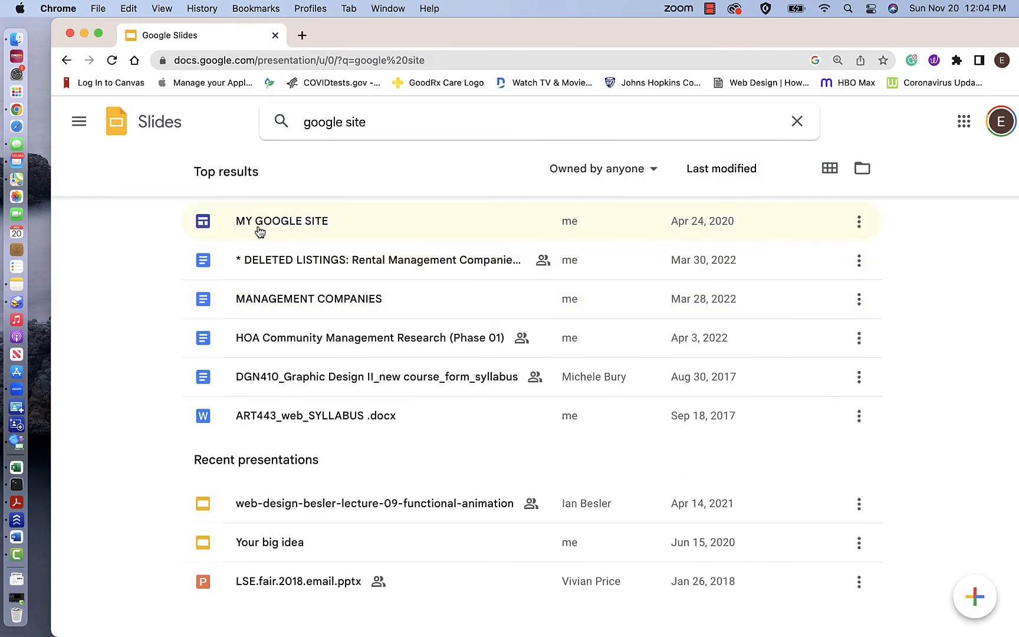
# Open MY GOOGLE SITE, go from it to the Sites home page, and open the Salon site titled "My first Google site".
pyautogui.click(259, 227)
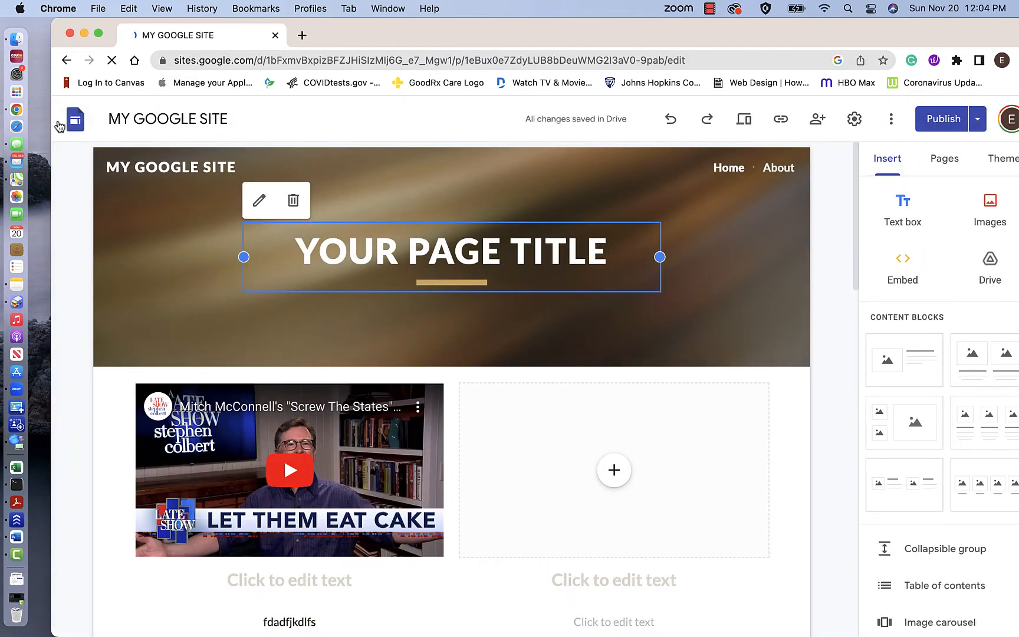
pyautogui.click(73, 123)
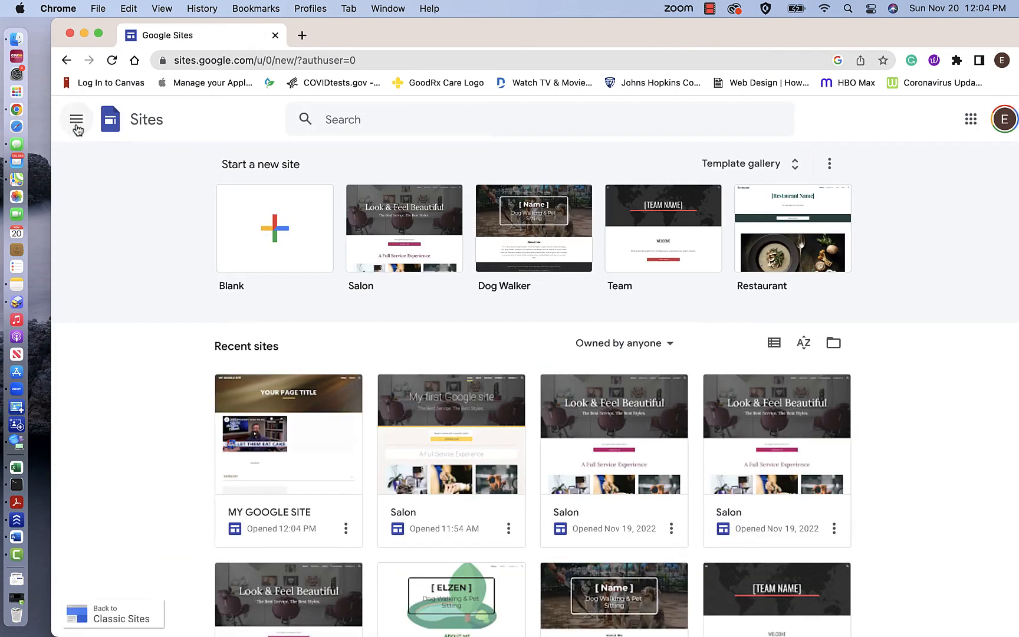
pyautogui.click(406, 439)
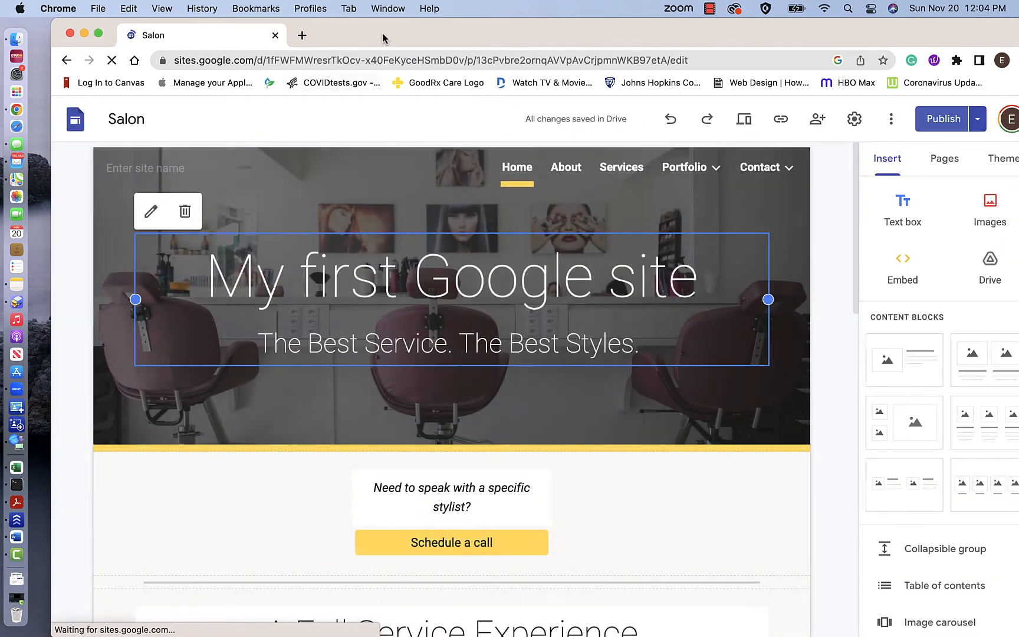
pyautogui.moveTo(382, 33); pyautogui.dragTo(360, 24)
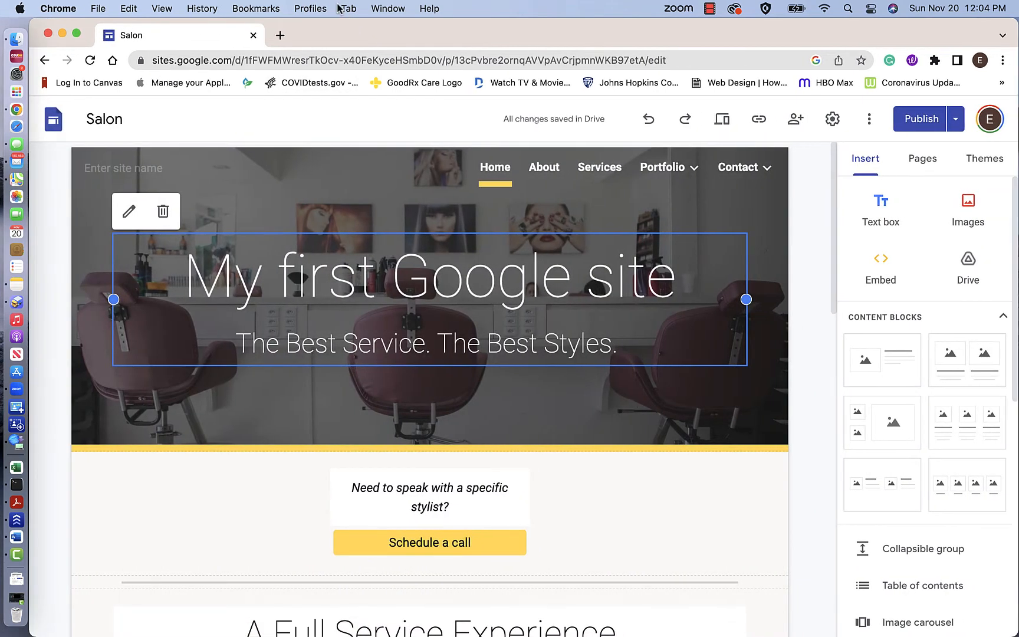
# Open the Design page under Portfolio and insert the "DGN340- Slider" Google Slides presentation into it.
pyautogui.moveTo(670, 201)
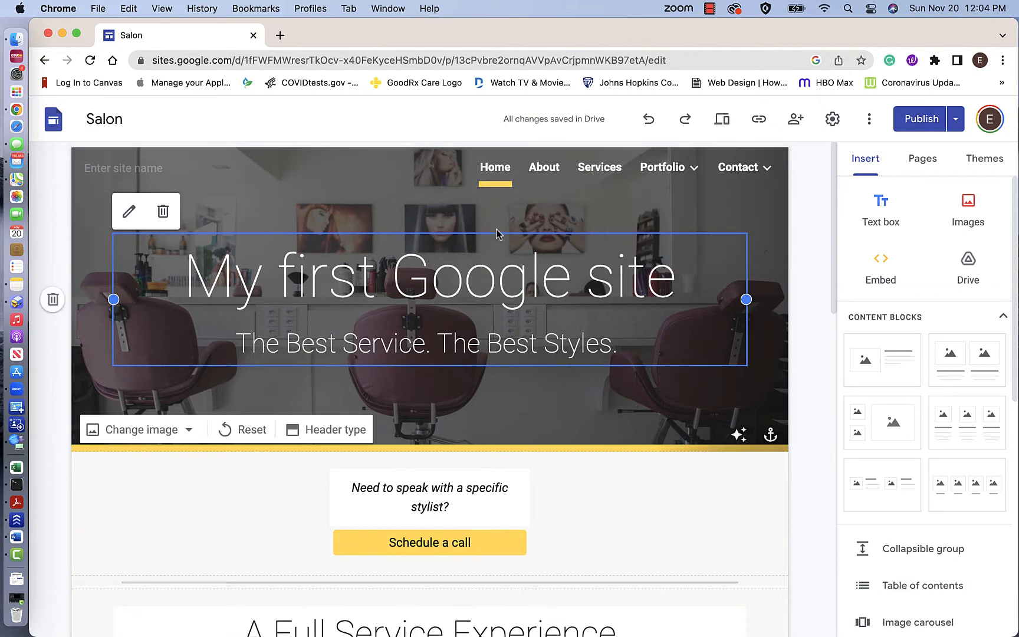
pyautogui.moveTo(681, 176)
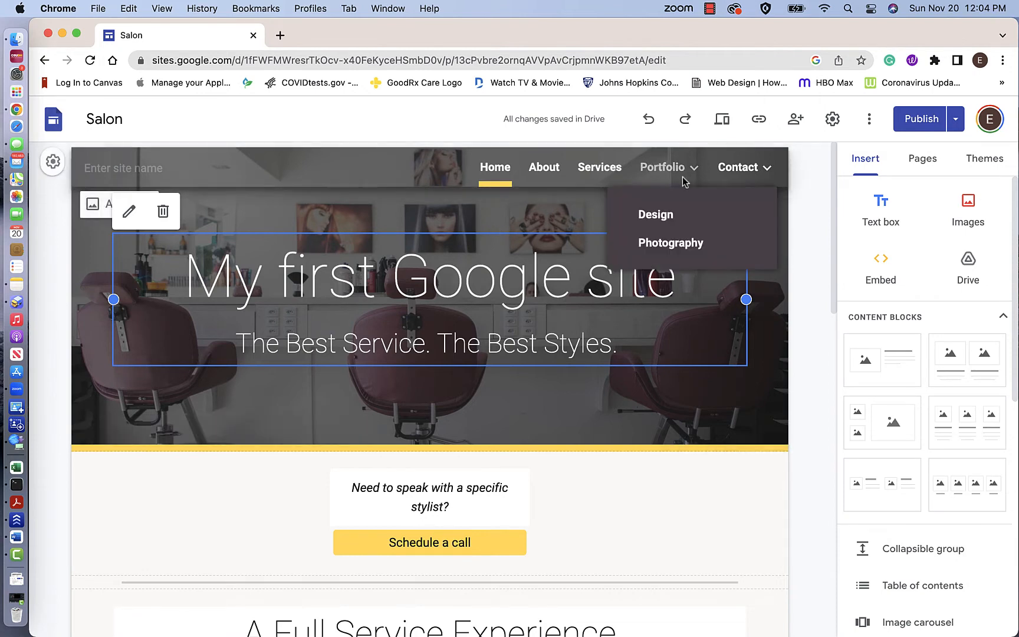
pyautogui.click(654, 216)
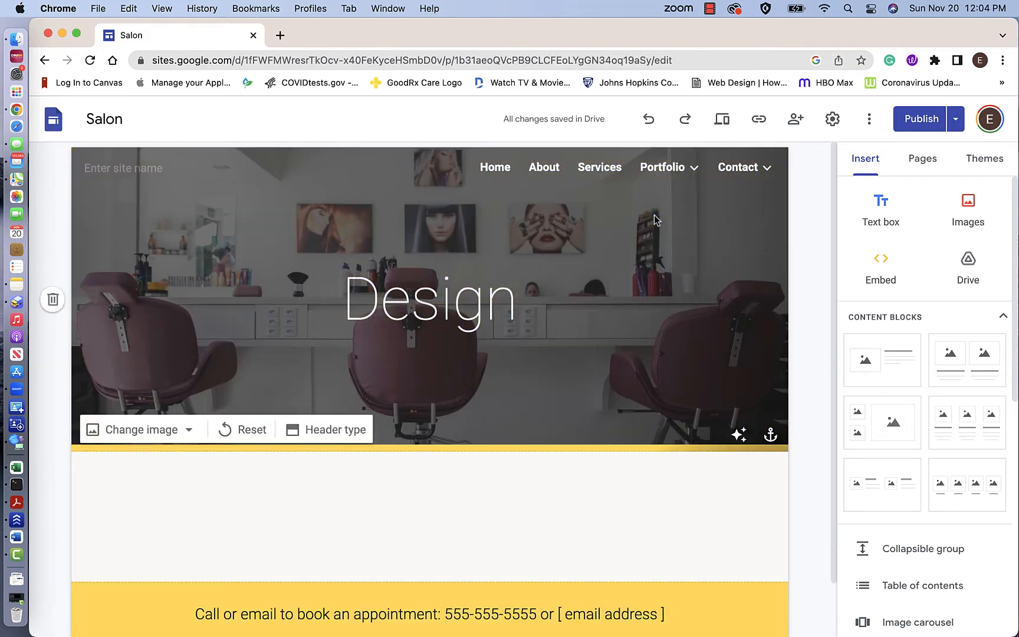
pyautogui.scroll(-2, 353, 475)
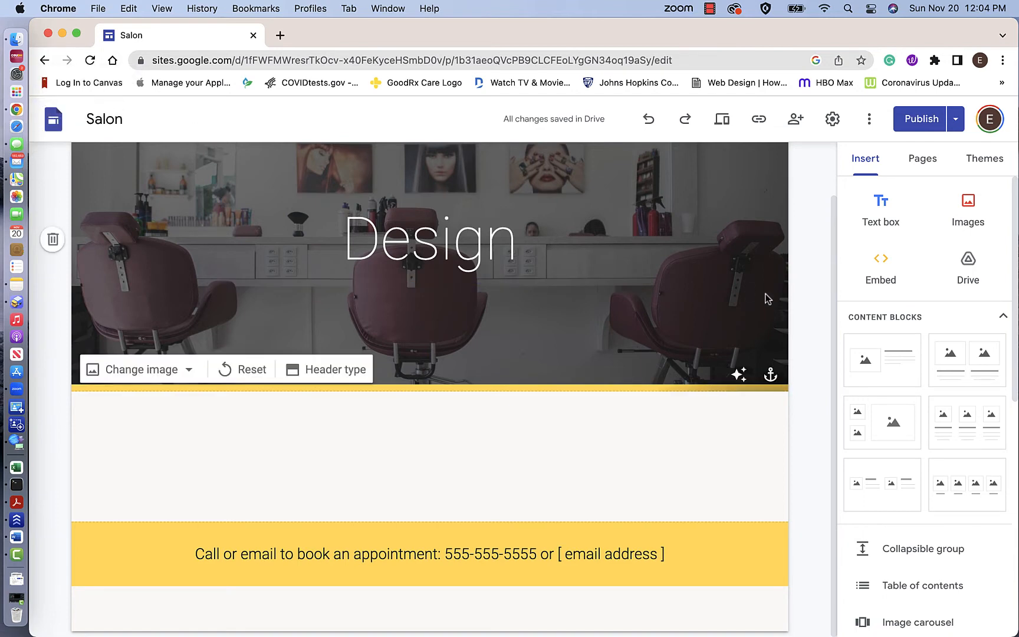
pyautogui.scroll(-8, 870, 318)
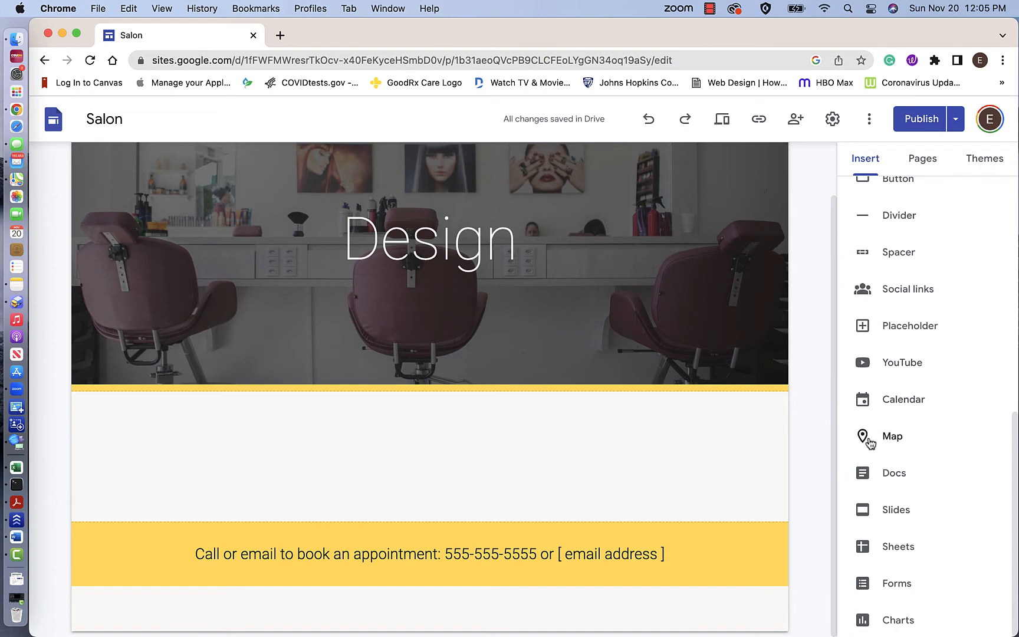
pyautogui.click(883, 517)
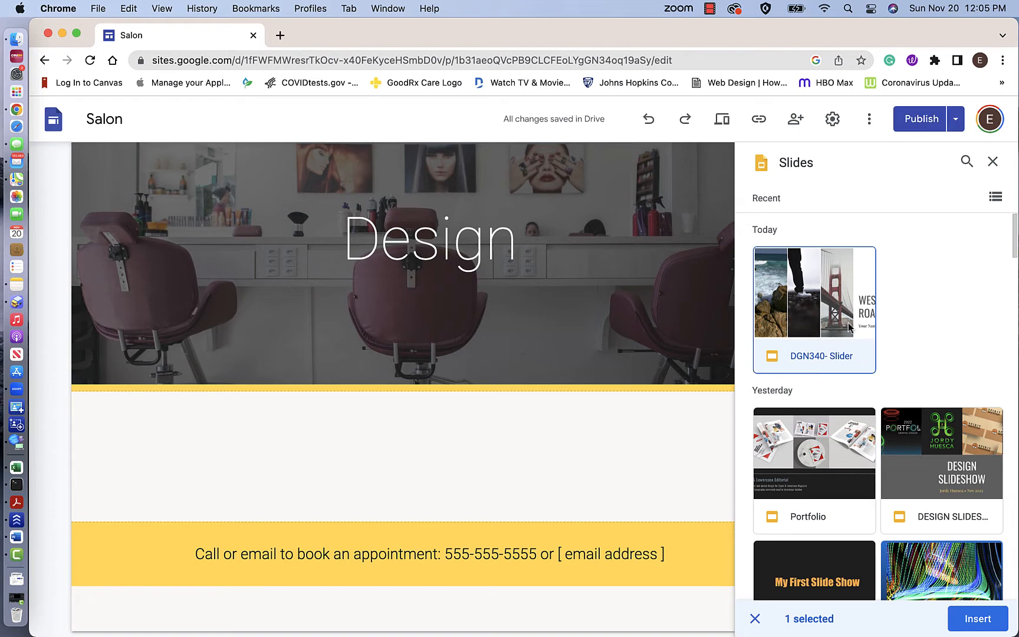
pyautogui.click(967, 620)
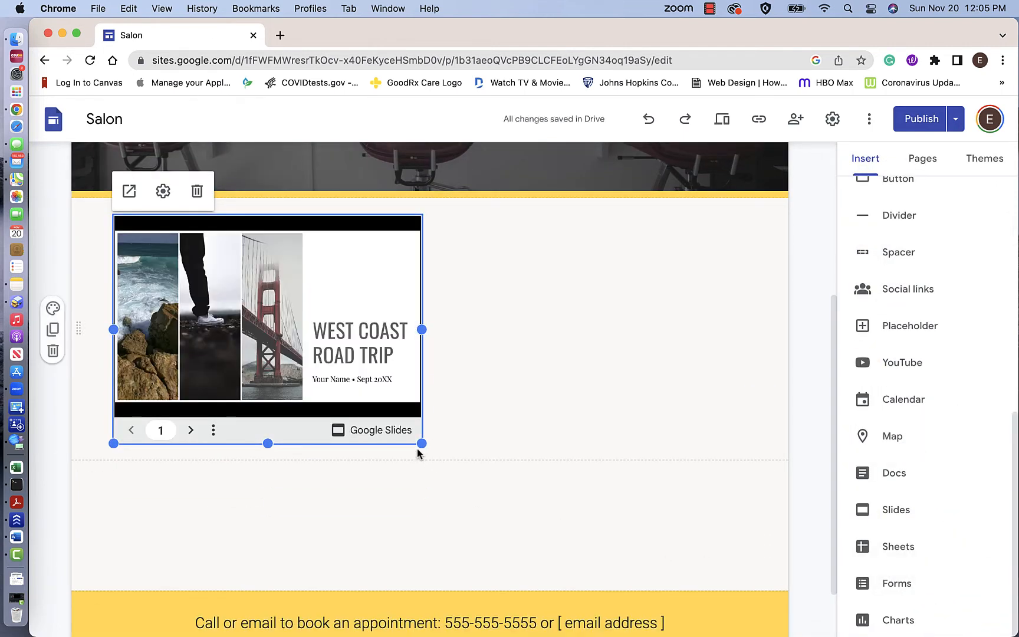
# Enlarge the embedded presentation to the full content width and accept its presentation settings.
pyautogui.moveTo(421, 446); pyautogui.dragTo(746, 560)
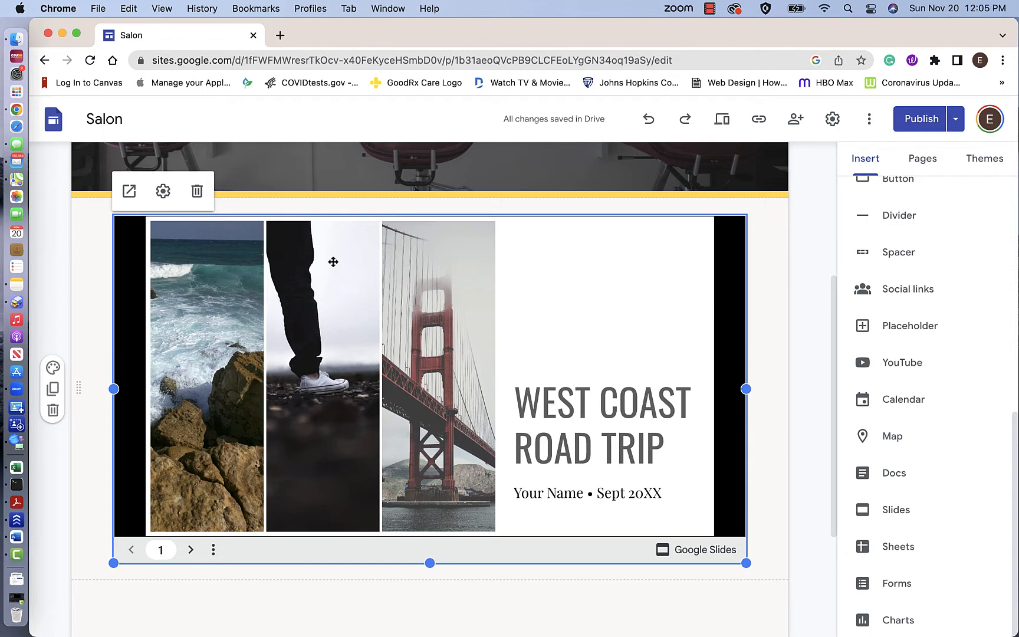
pyautogui.click(163, 192)
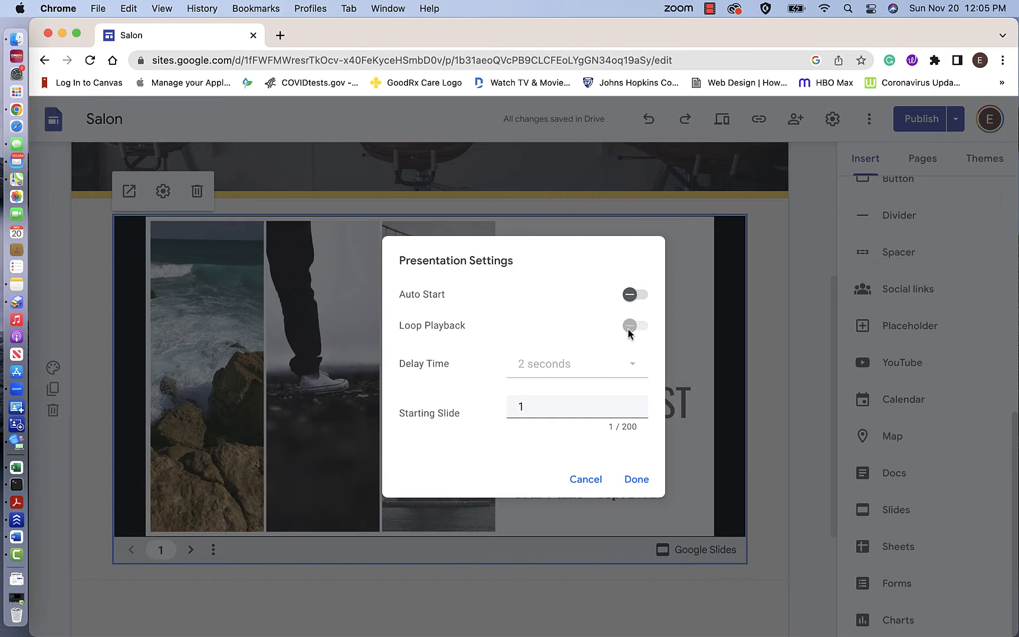
pyautogui.click(634, 481)
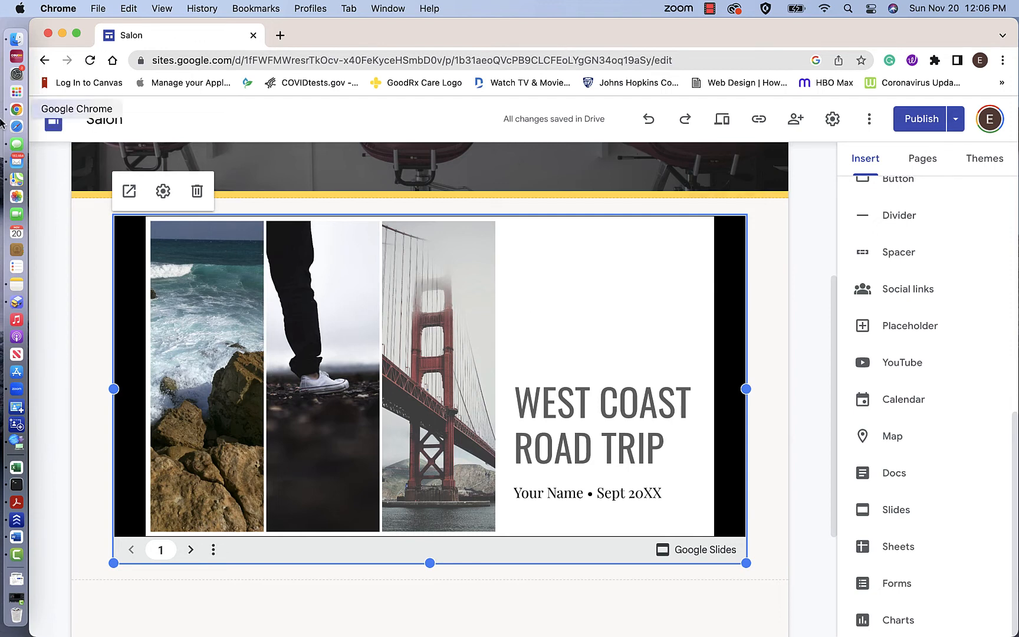
# Return to the Sites home page and reopen the Salon site titled "My first Google site" from the recent sites.
pyautogui.click(53, 122)
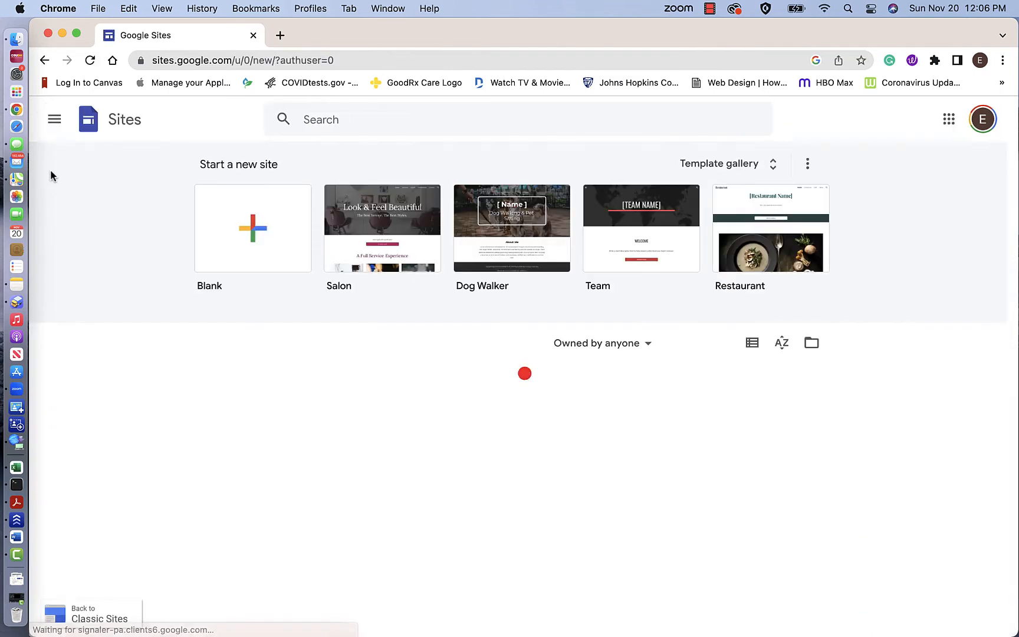
pyautogui.click(55, 119)
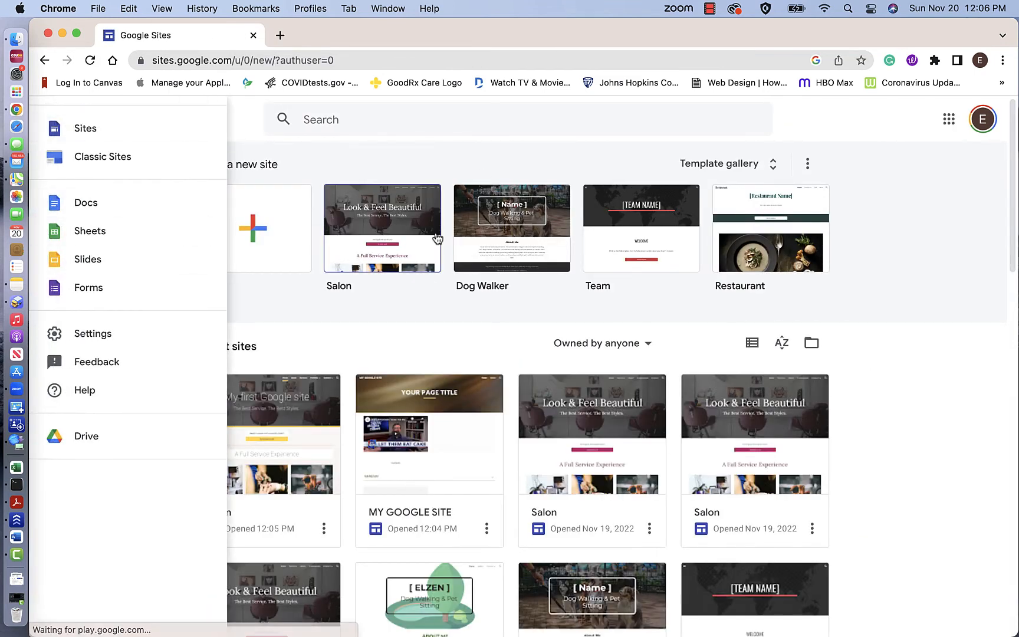
pyautogui.click(315, 408)
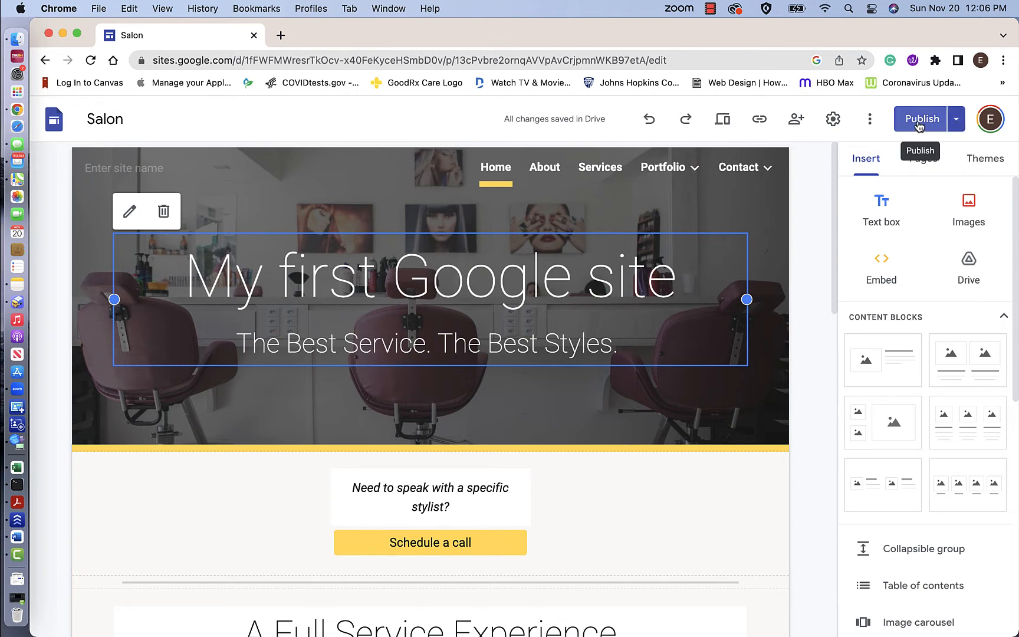
# Change the ending of the site's published web address to 2022, turn off required editor review before publishing, and save the publish settings.
pyautogui.click(955, 124)
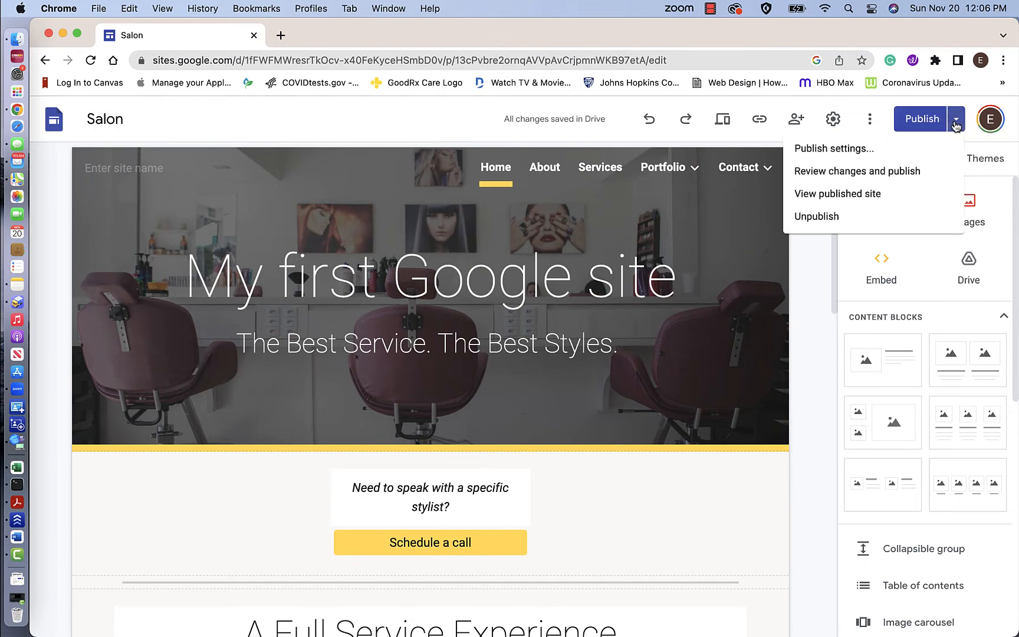
pyautogui.click(840, 151)
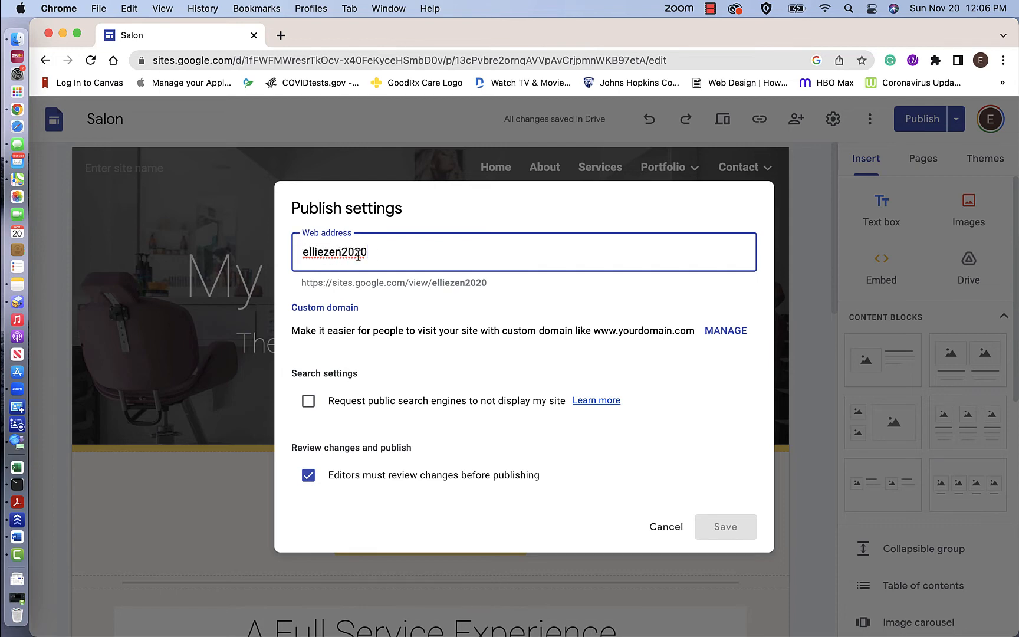
pyautogui.press('BackSpace')
pyautogui.write('2')
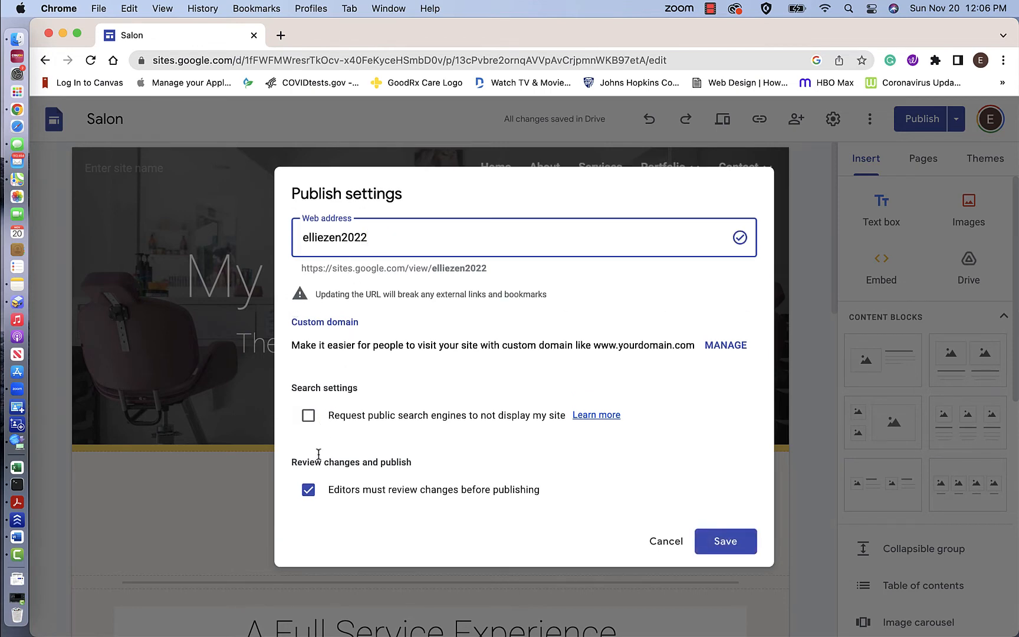
pyautogui.click(308, 491)
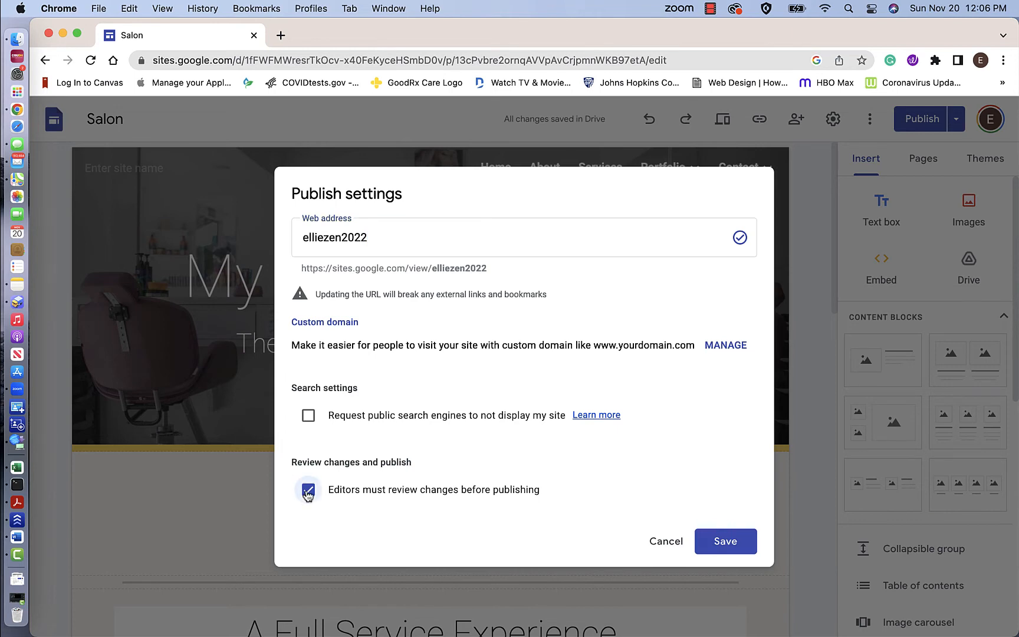
pyautogui.click(307, 491)
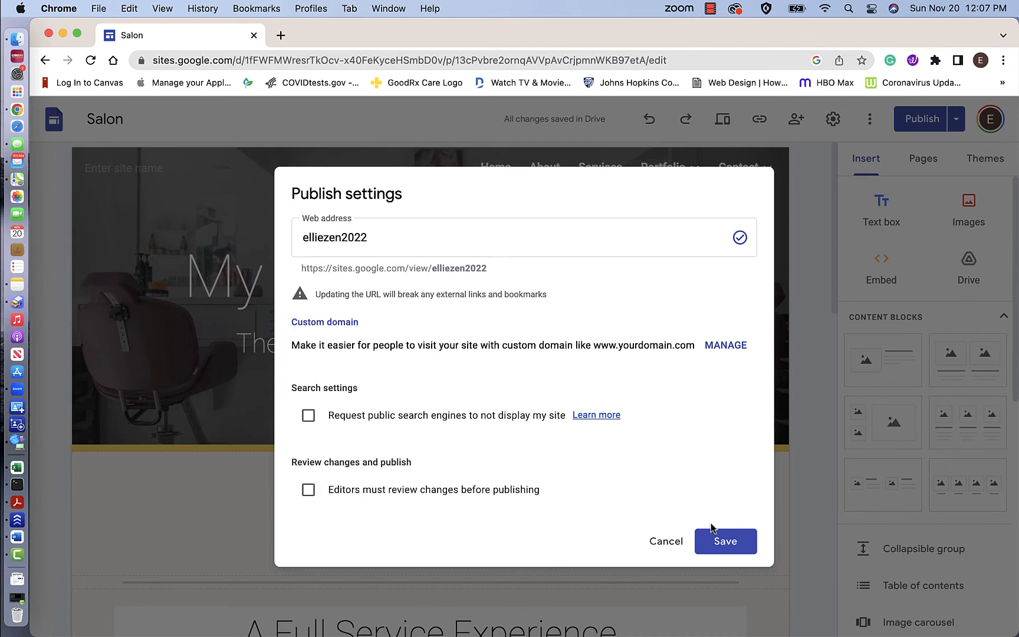
pyautogui.click(720, 542)
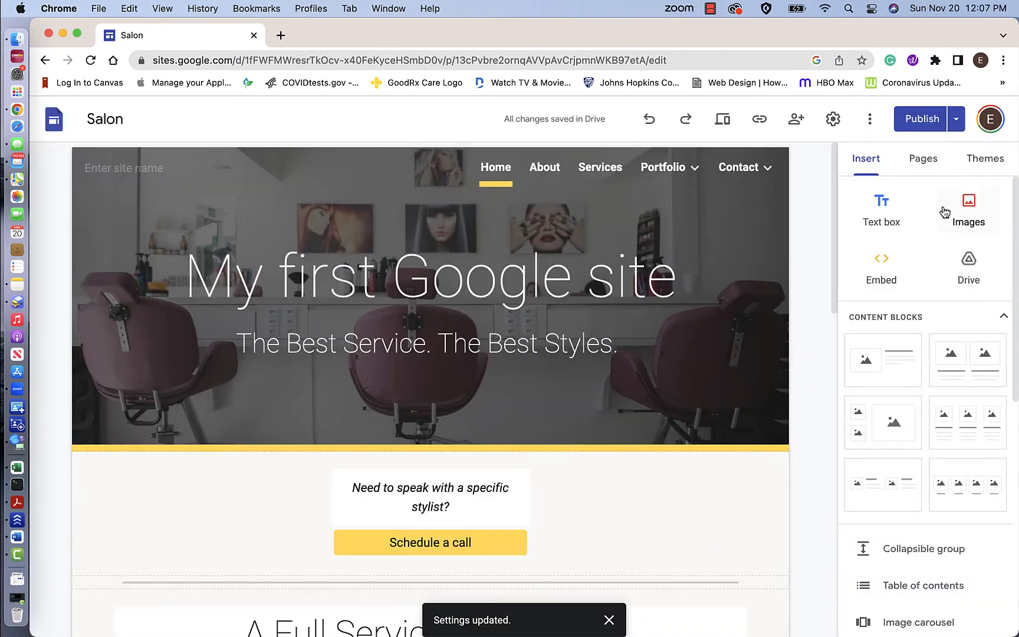
# View the published site, look through its Home, Gallery, About, Services and Forms pages, and close it.
pyautogui.click(956, 123)
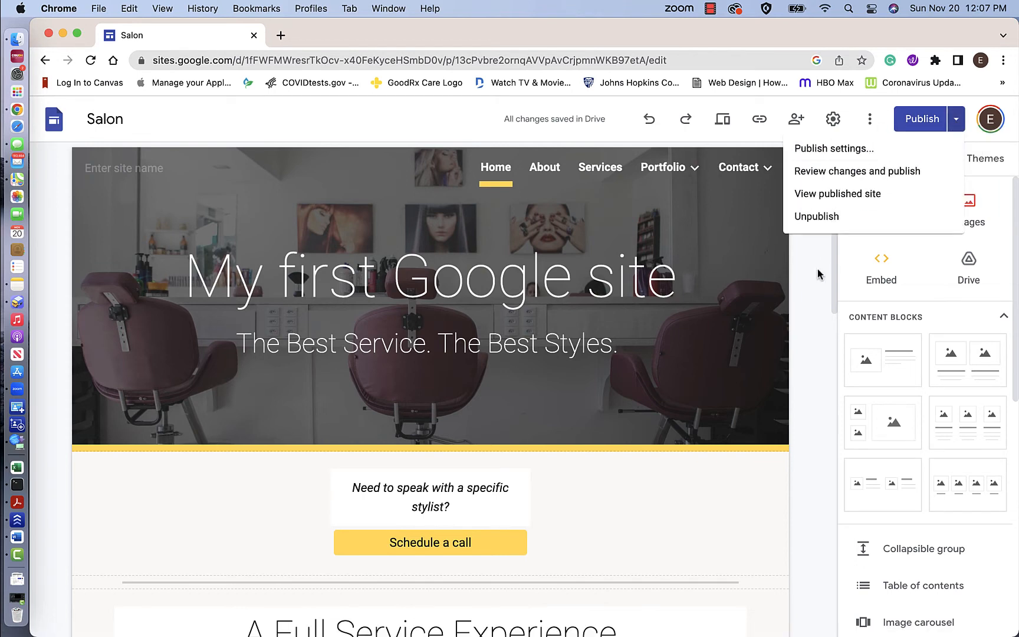
pyautogui.click(817, 197)
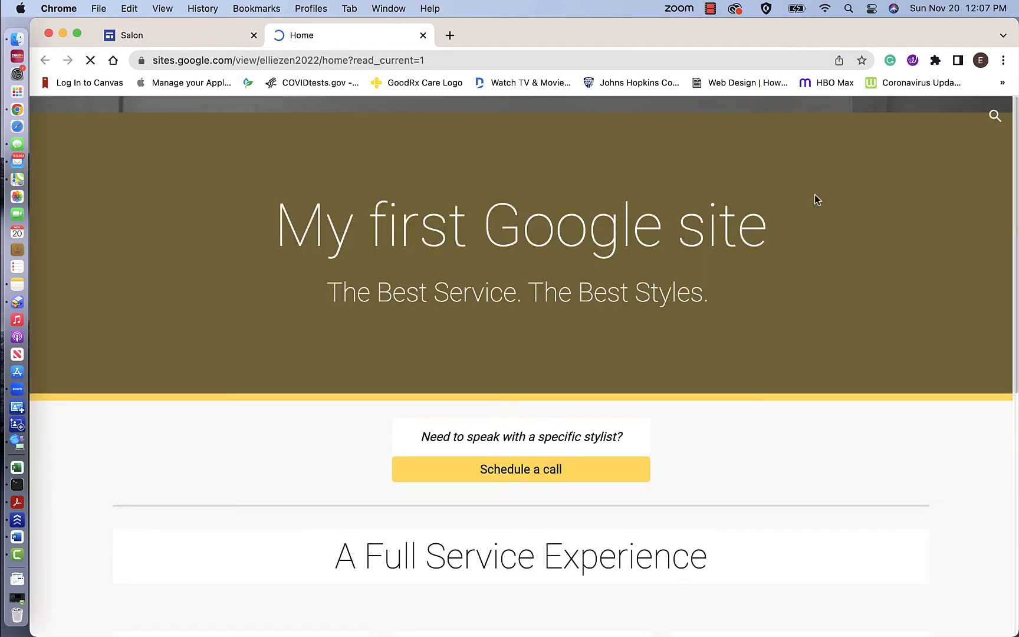
pyautogui.scroll(-7, 666, 357)
pyautogui.scroll(8, 667, 357)
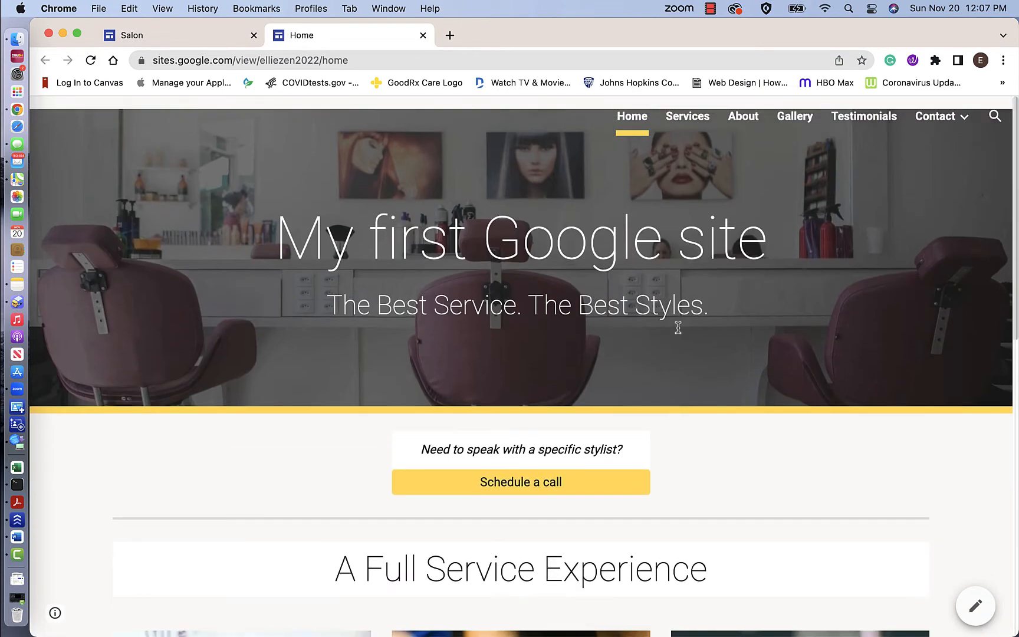
pyautogui.click(790, 118)
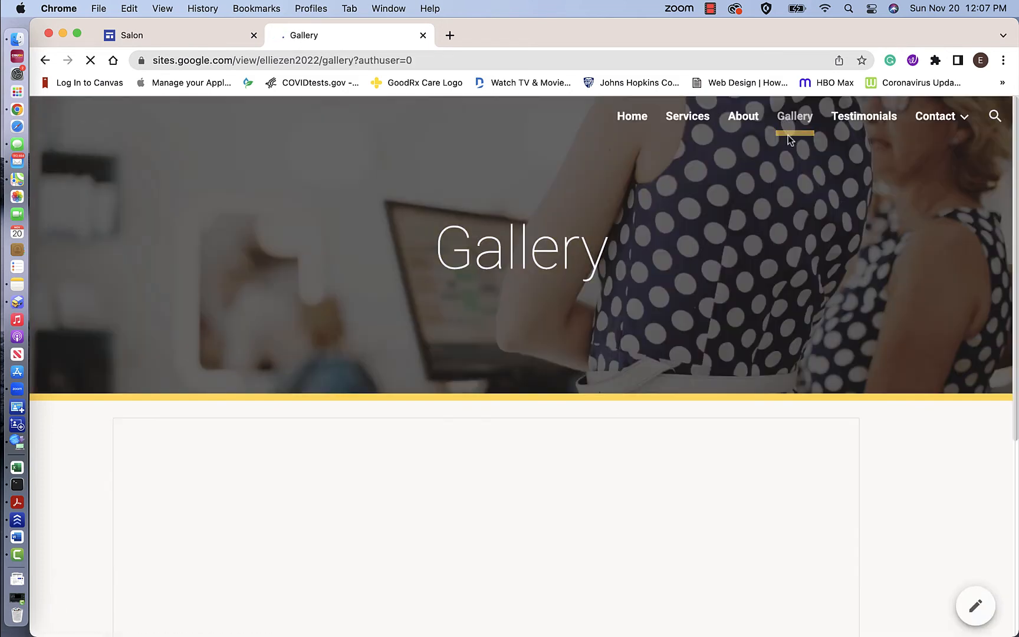
pyautogui.click(743, 118)
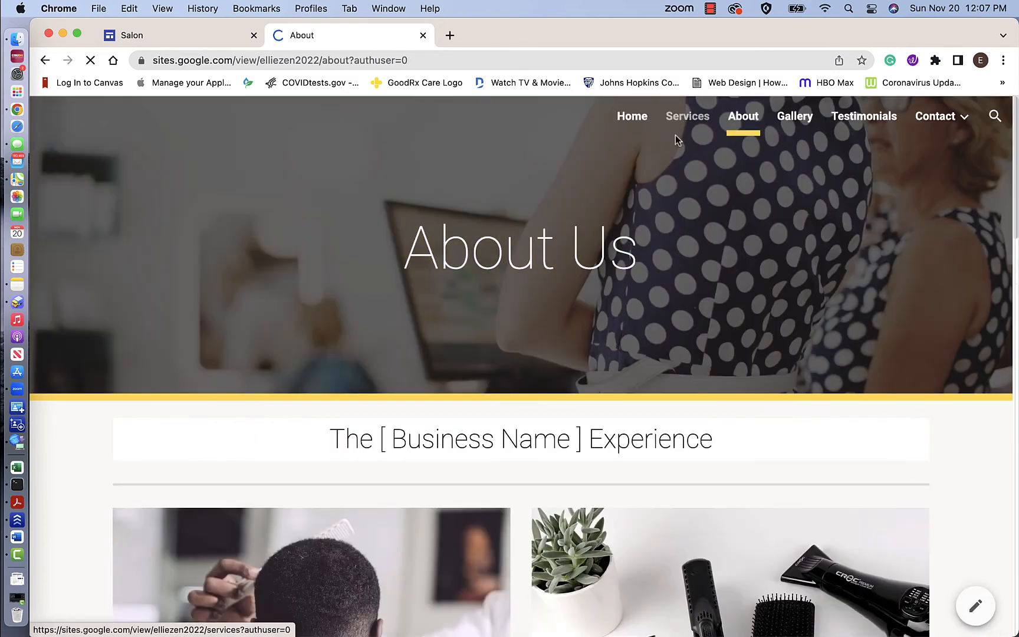
pyautogui.click(676, 118)
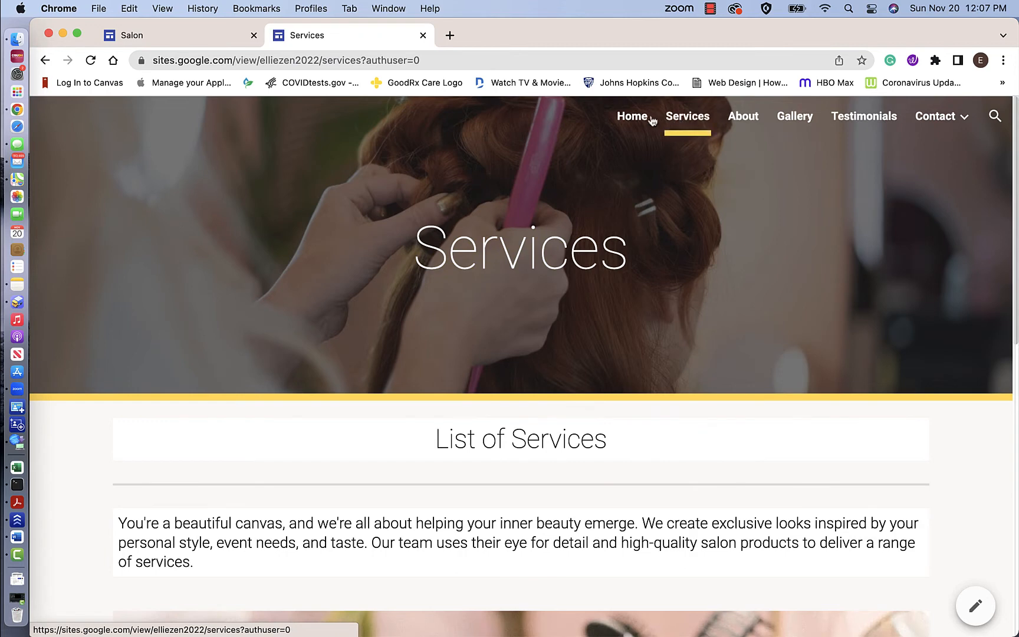
pyautogui.moveTo(941, 118)
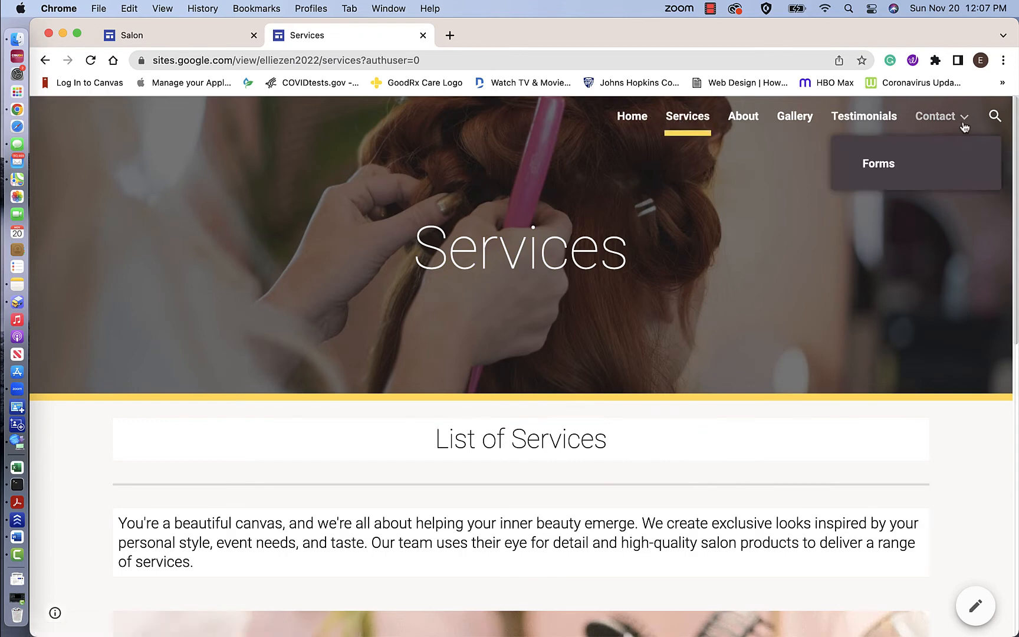
pyautogui.click(880, 165)
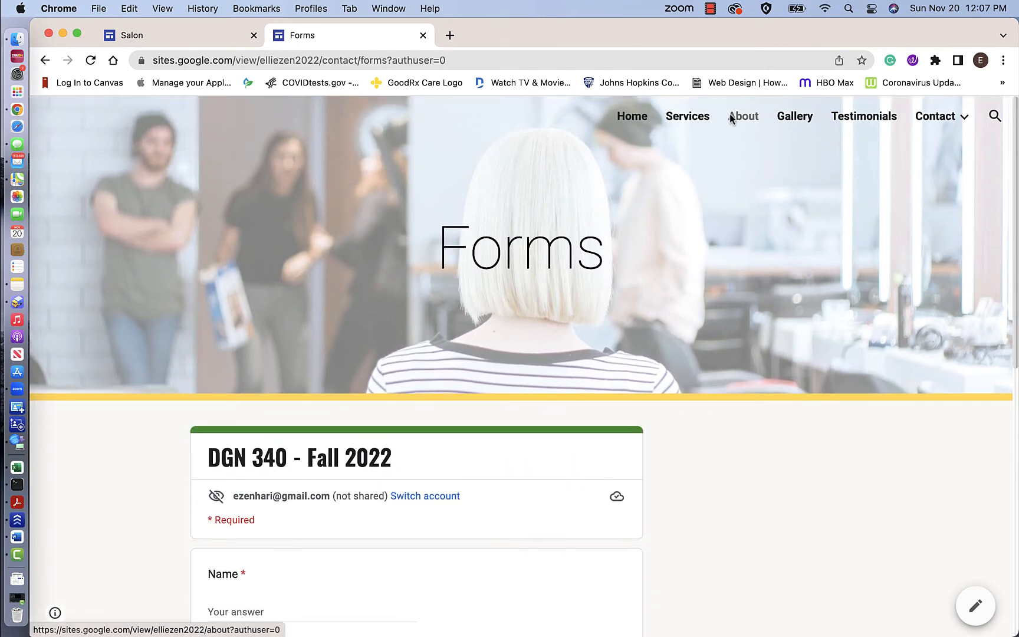
pyautogui.click(423, 36)
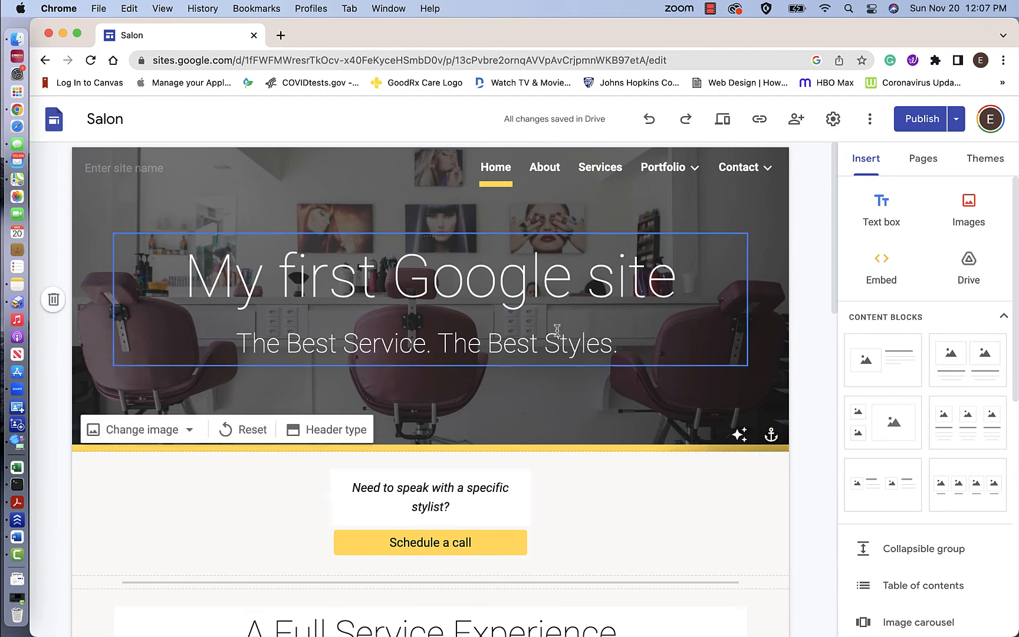
# Compare the draft's Portfolio and Contact navigation entries with the live version by viewing the published site again.
pyautogui.click(957, 121)
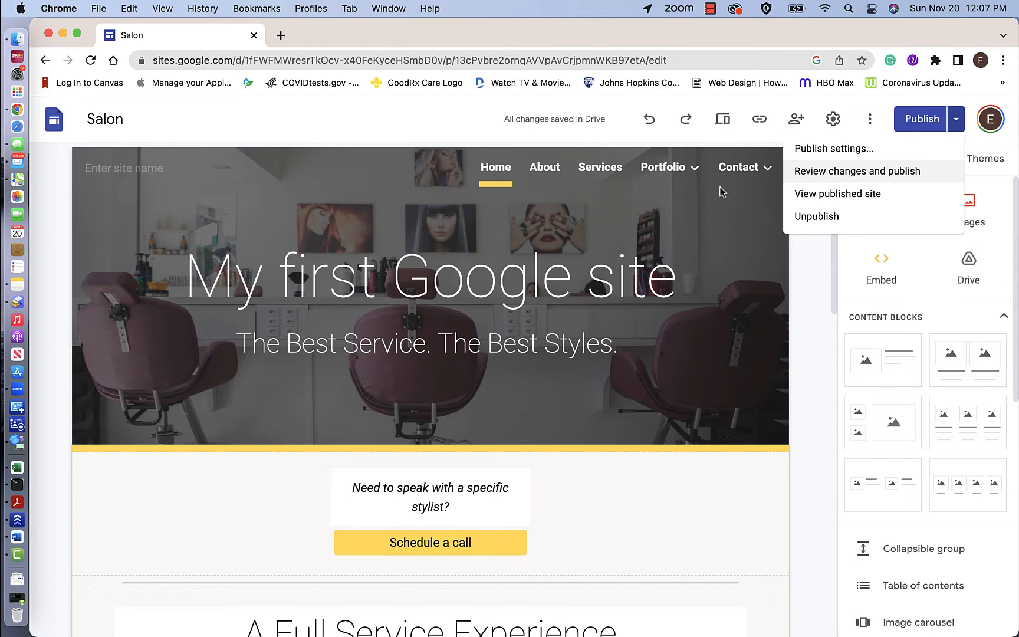
pyautogui.moveTo(661, 171)
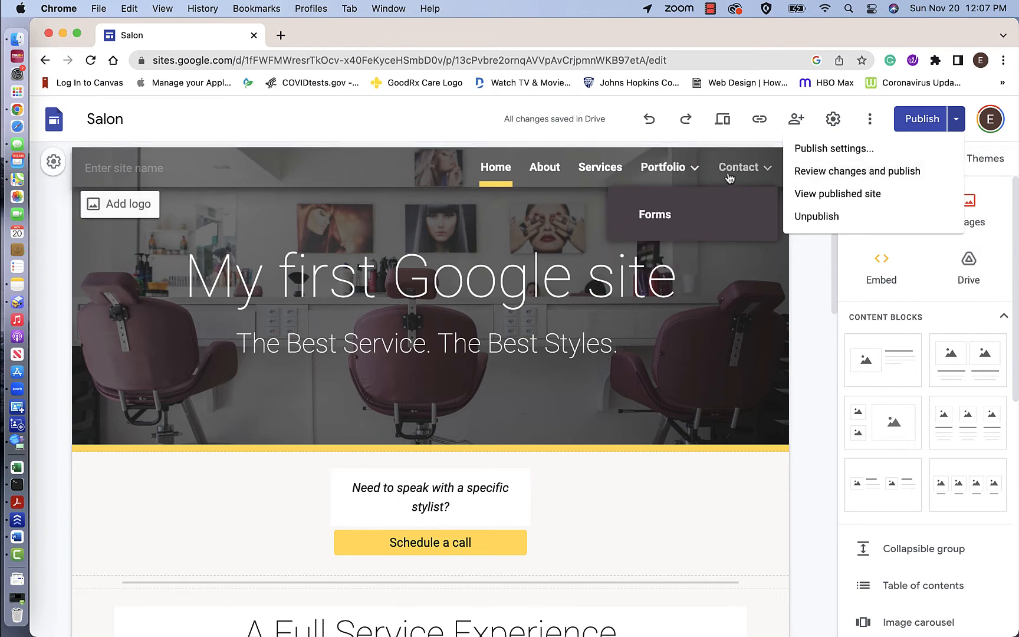
pyautogui.click(834, 195)
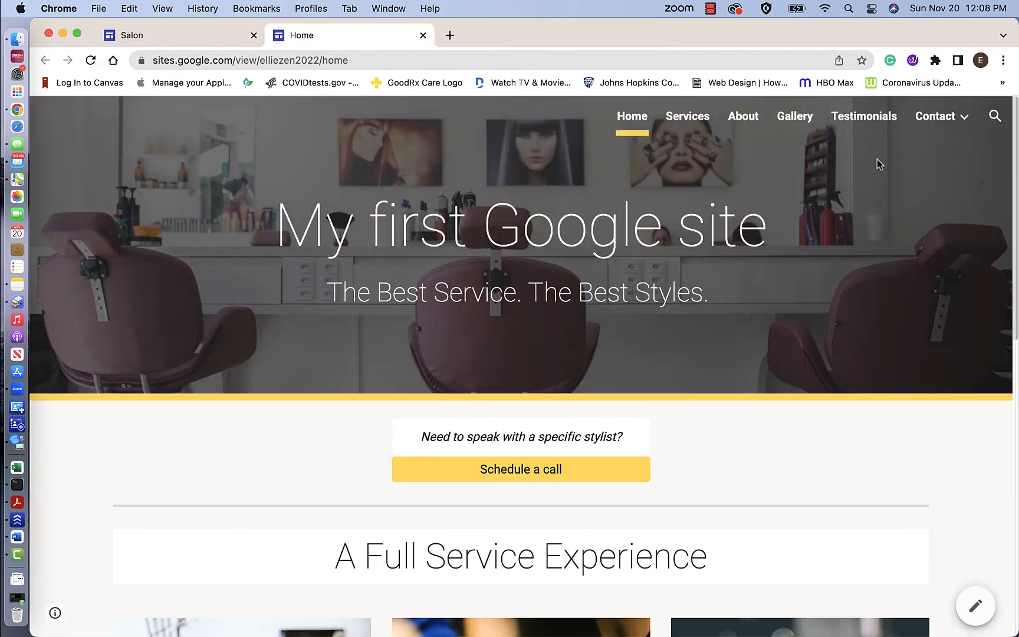
# Close the published site, review the draft's pending changes and navigation list against the current version, and publish them.
pyautogui.click(423, 36)
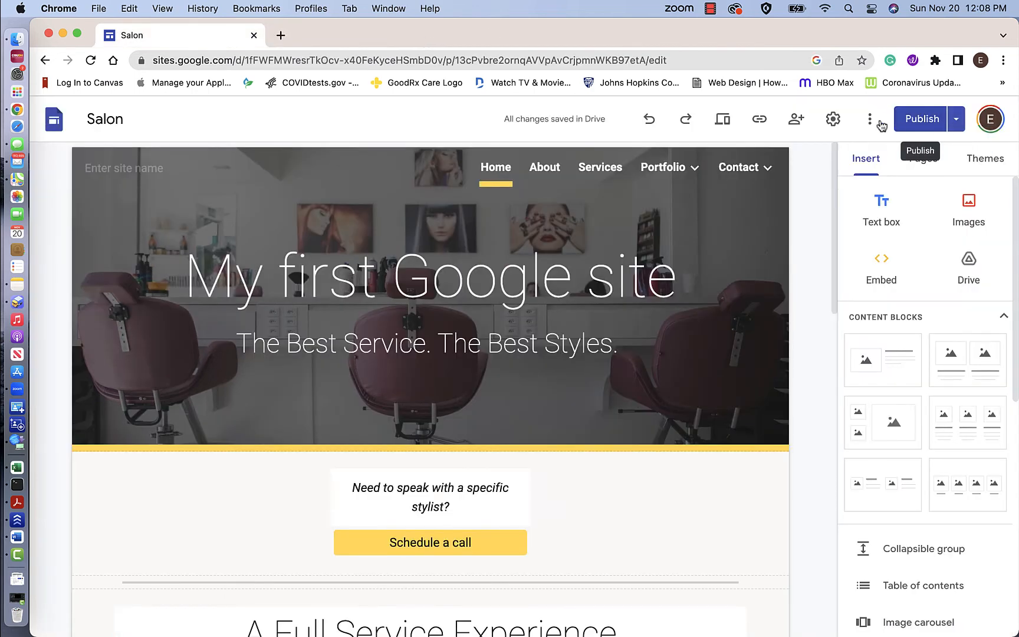
pyautogui.click(956, 120)
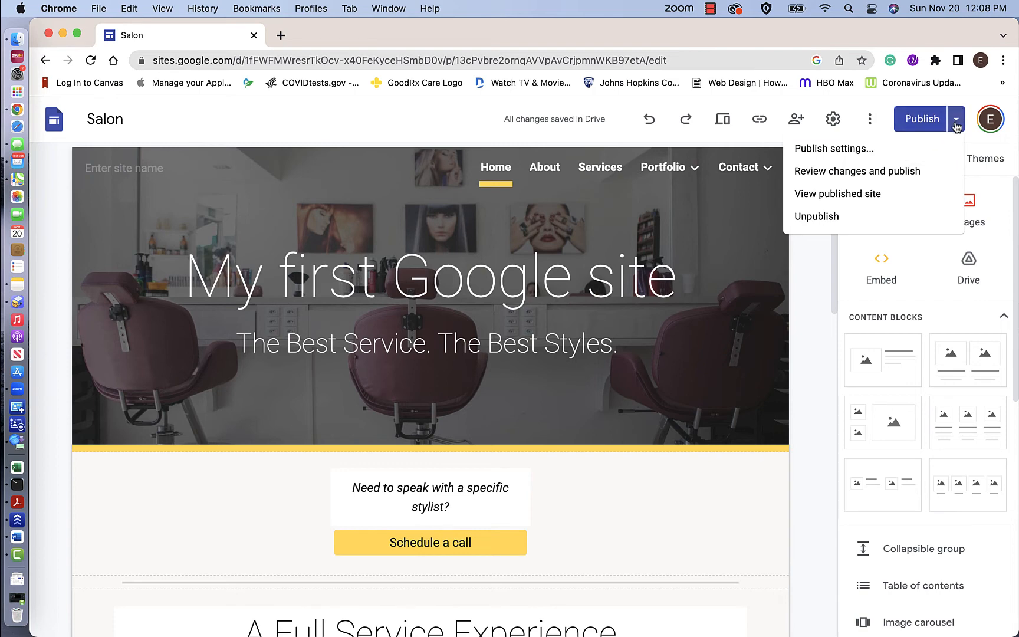
pyautogui.click(829, 176)
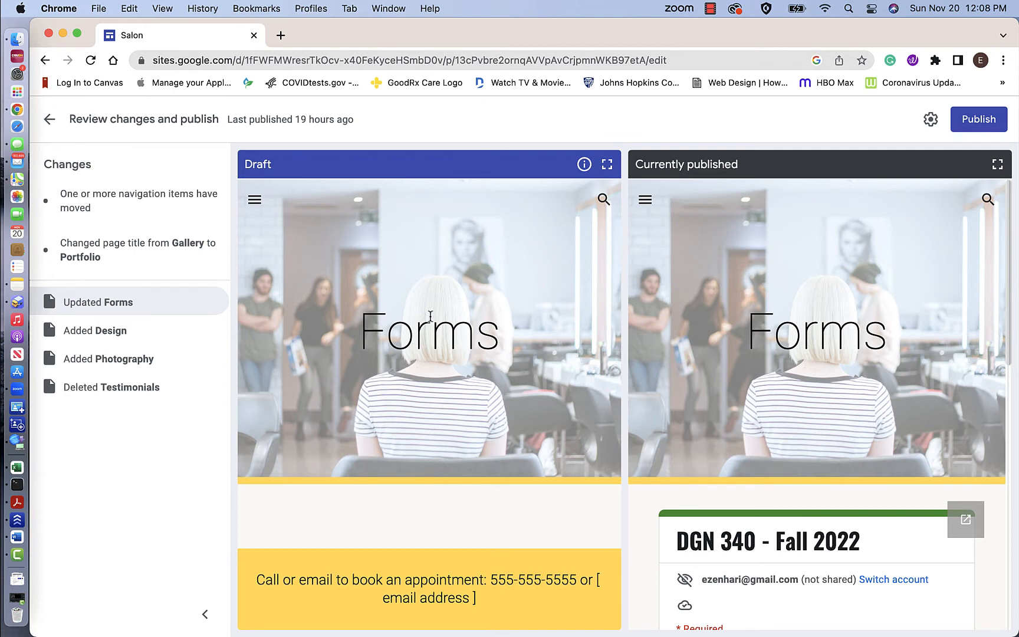
pyautogui.click(255, 200)
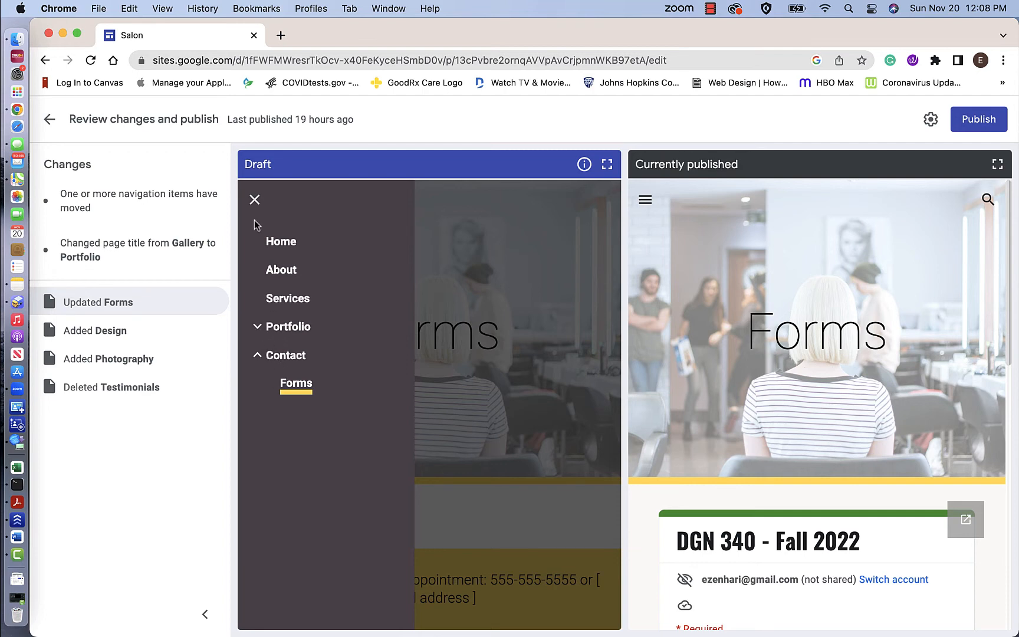
pyautogui.click(255, 199)
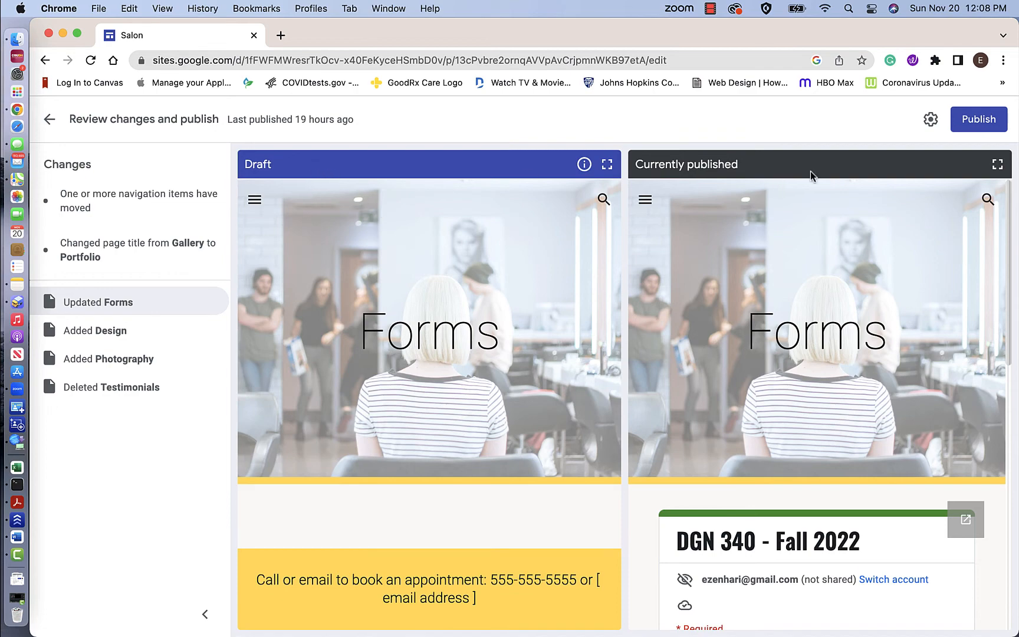
pyautogui.click(972, 121)
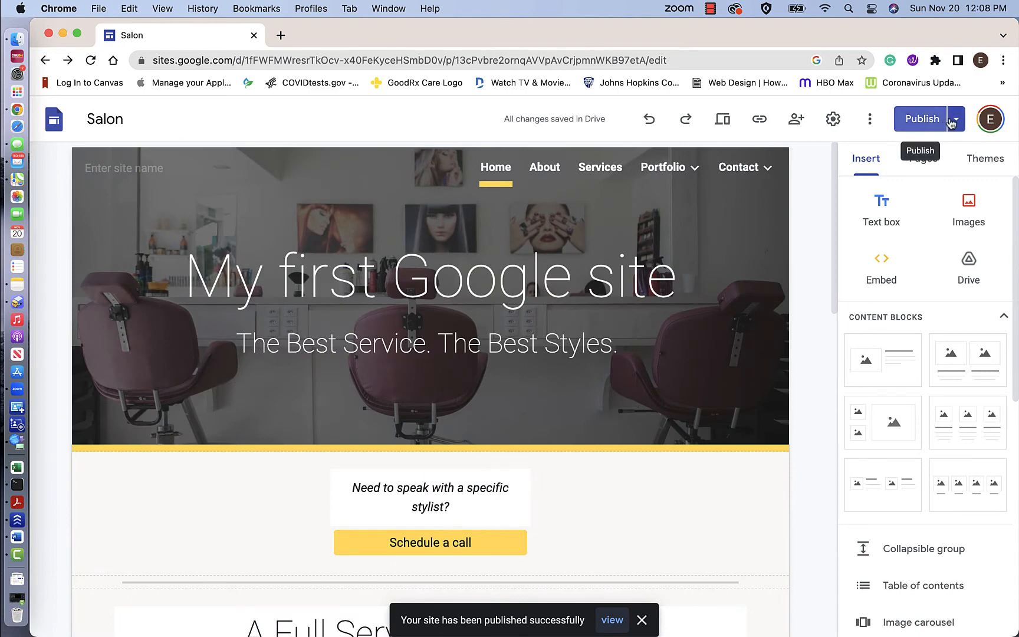
# View the published site, check the Contact and Portfolio submenus, and look through the Design page with its embedded slides.
pyautogui.click(954, 120)
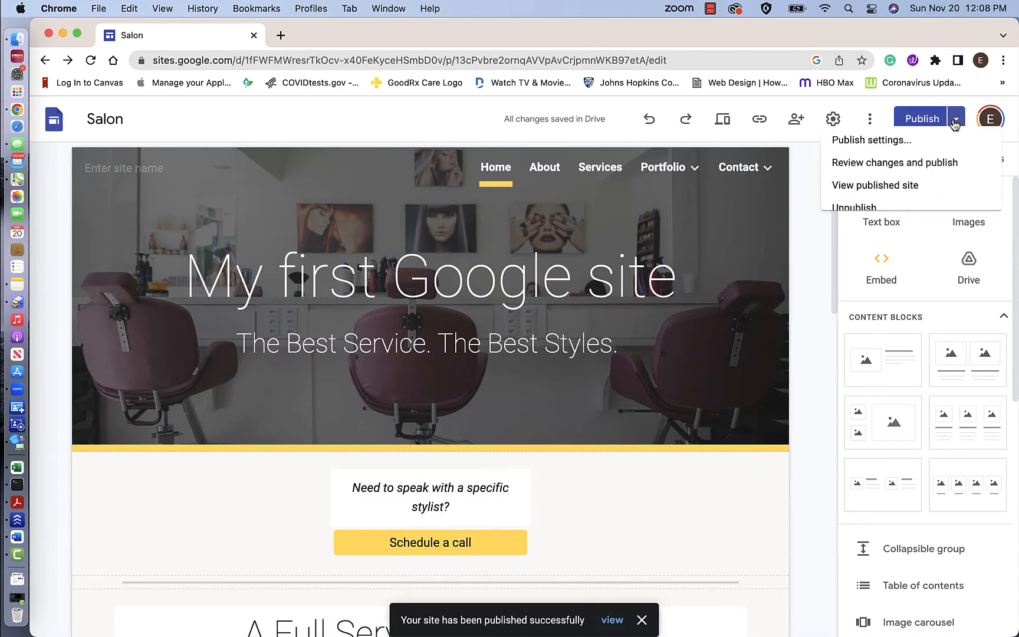
pyautogui.click(837, 194)
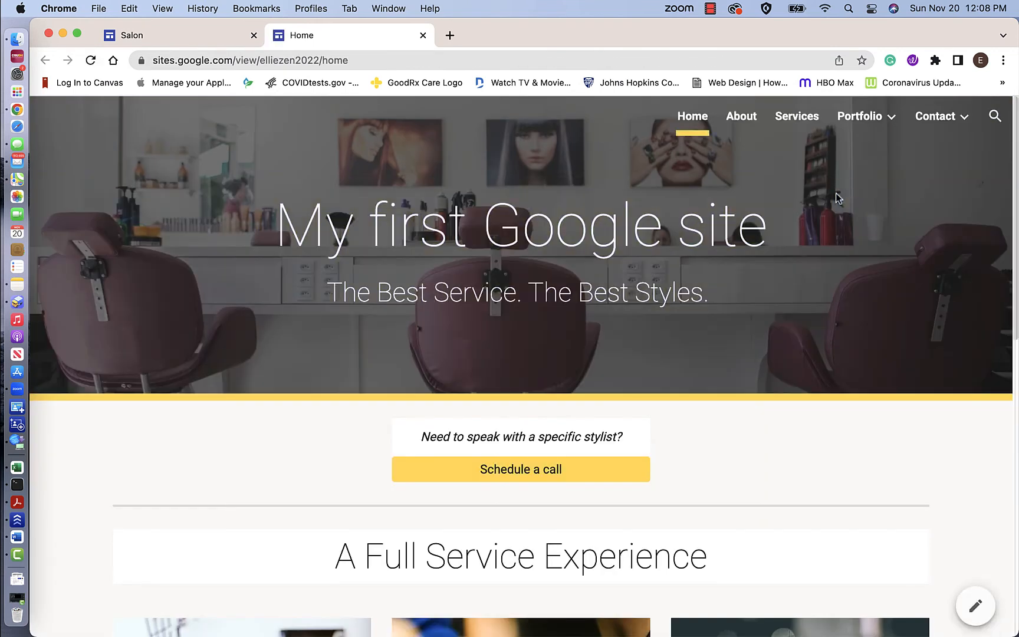
pyautogui.moveTo(944, 131)
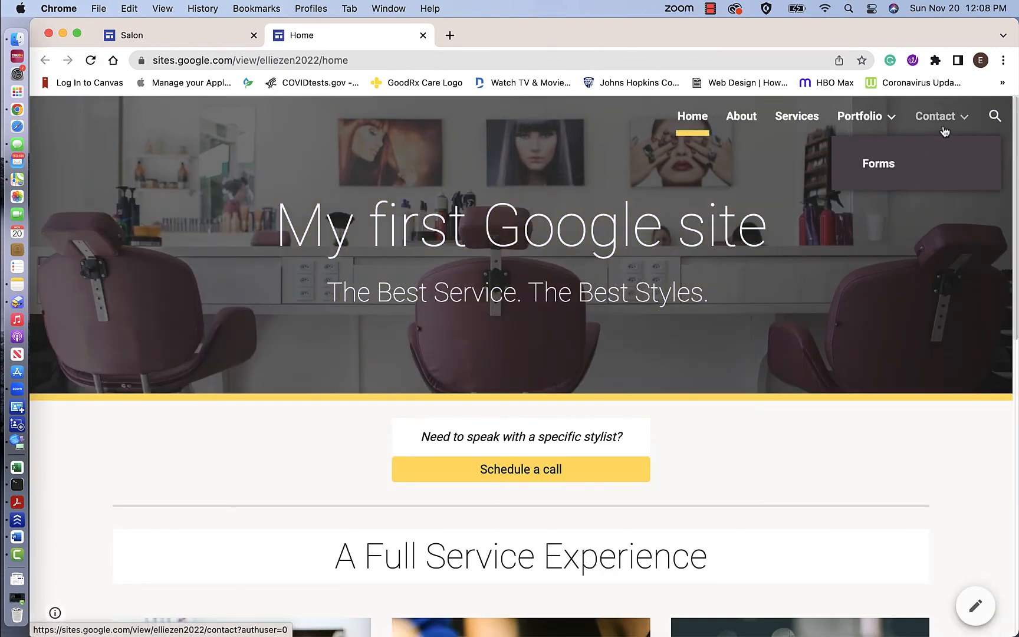
pyautogui.moveTo(859, 116)
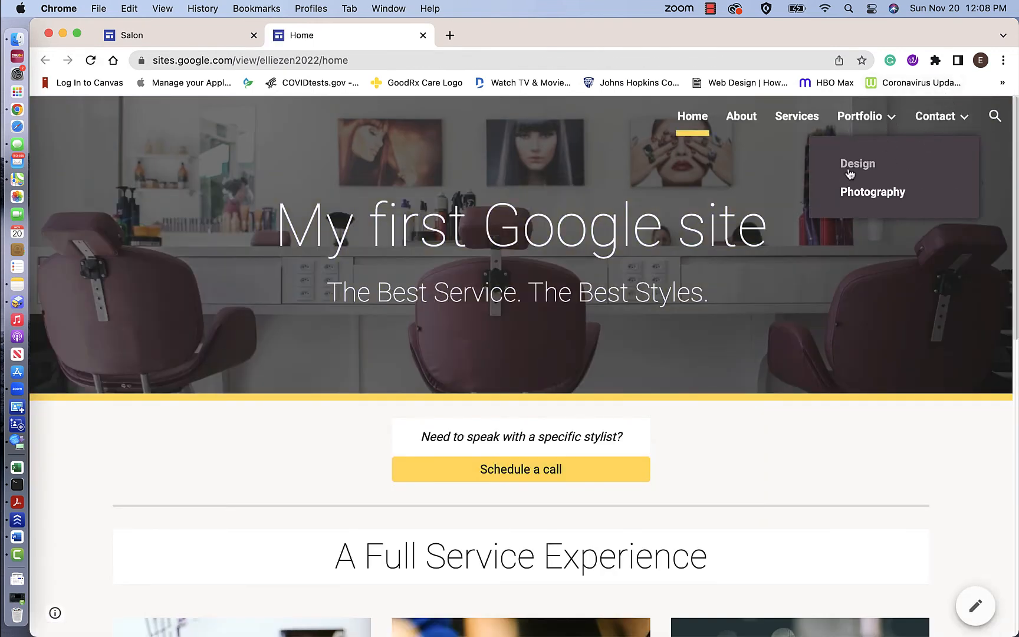
pyautogui.click(850, 172)
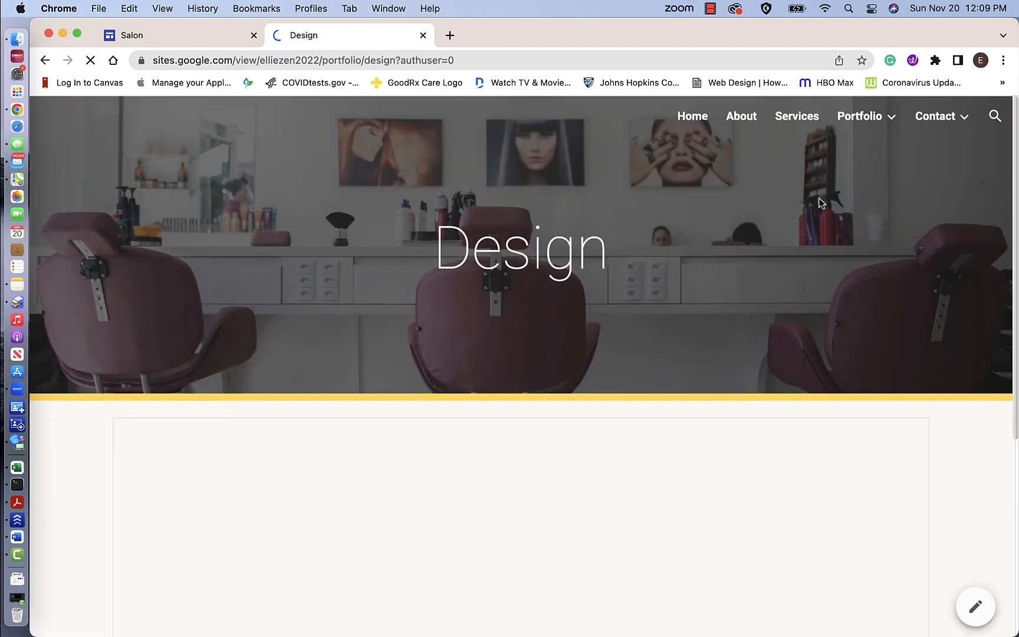
pyautogui.scroll(-5, 721, 348)
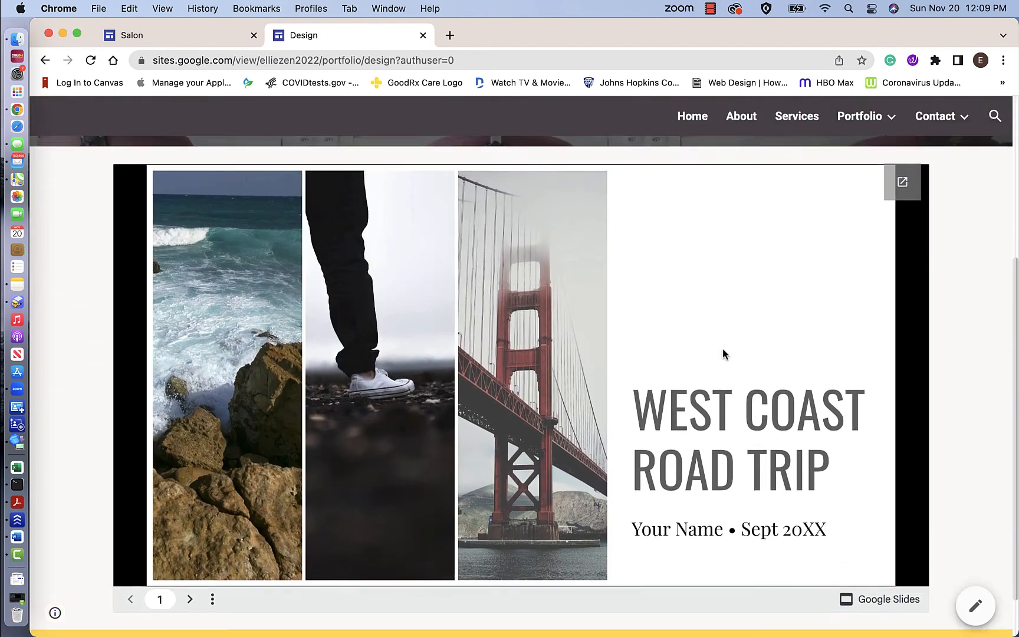
pyautogui.scroll(1, 722, 348)
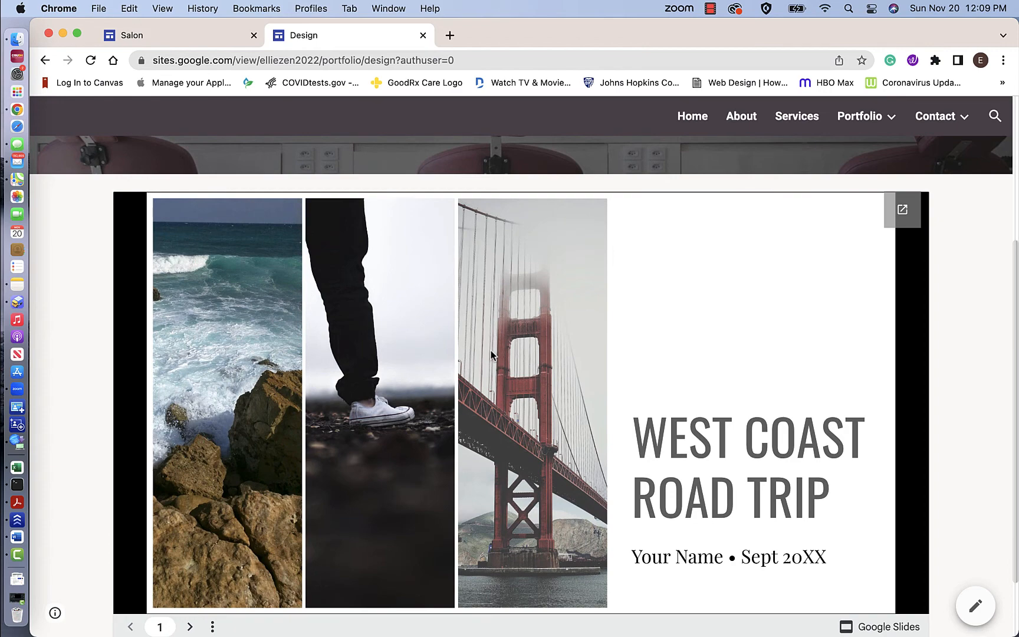
pyautogui.scroll(5, 491, 350)
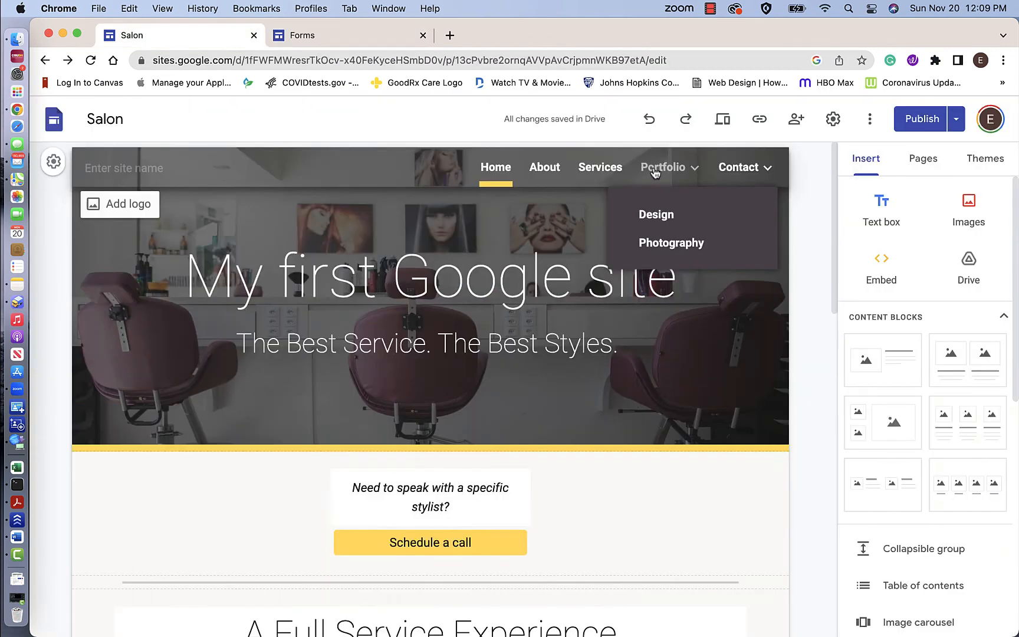
# Insert the DGN 340 form on the draft's Forms page and widen it to span the content area.
pyautogui.moveTo(721, 184)
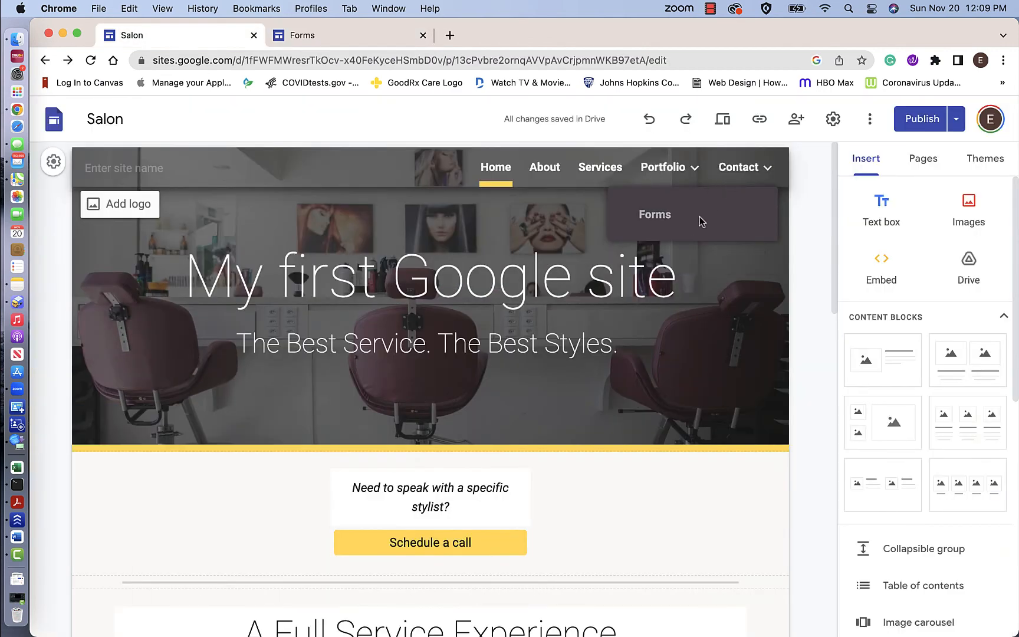
pyautogui.click(655, 216)
pyautogui.scroll(-2, 597, 288)
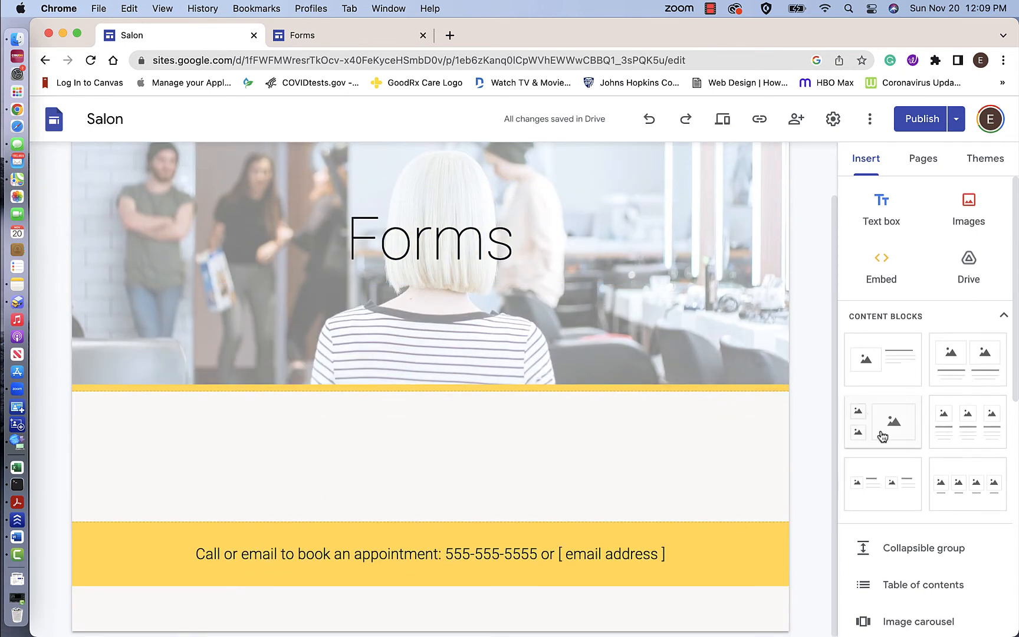
pyautogui.scroll(-8, 880, 432)
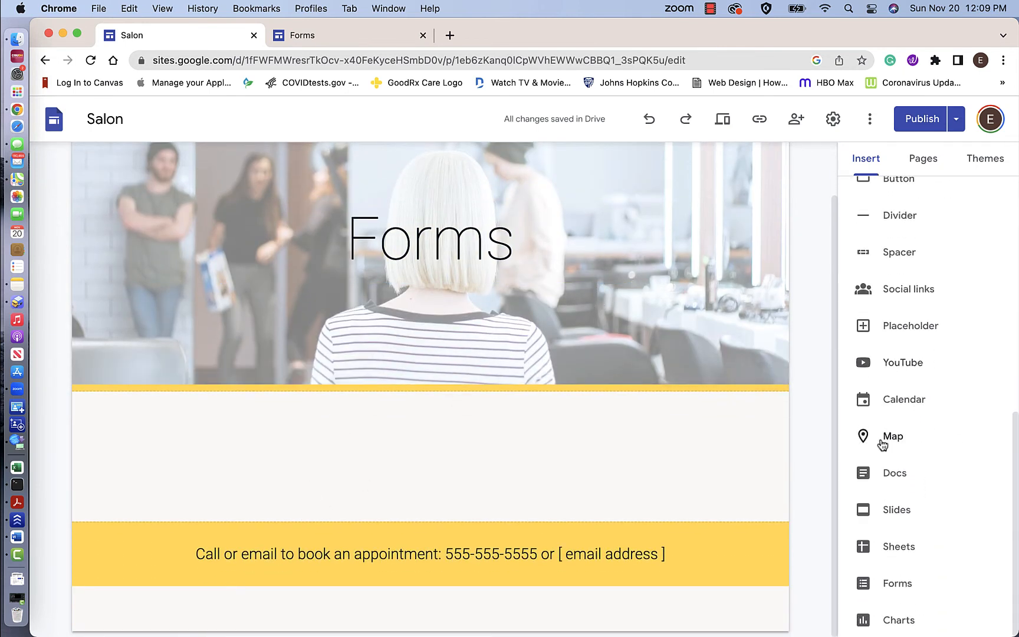
pyautogui.click(862, 585)
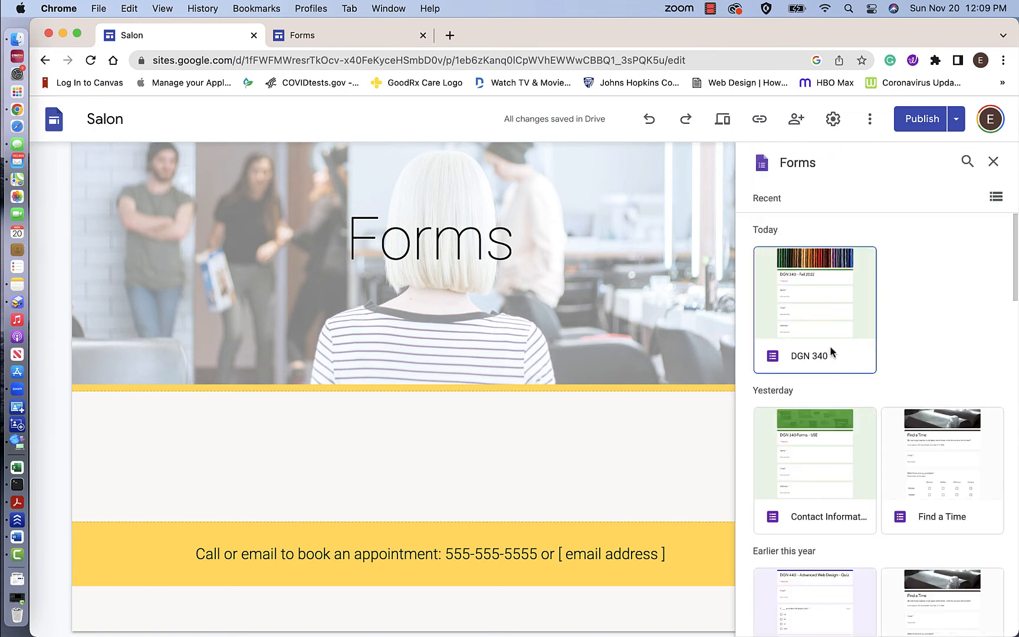
pyautogui.click(827, 364)
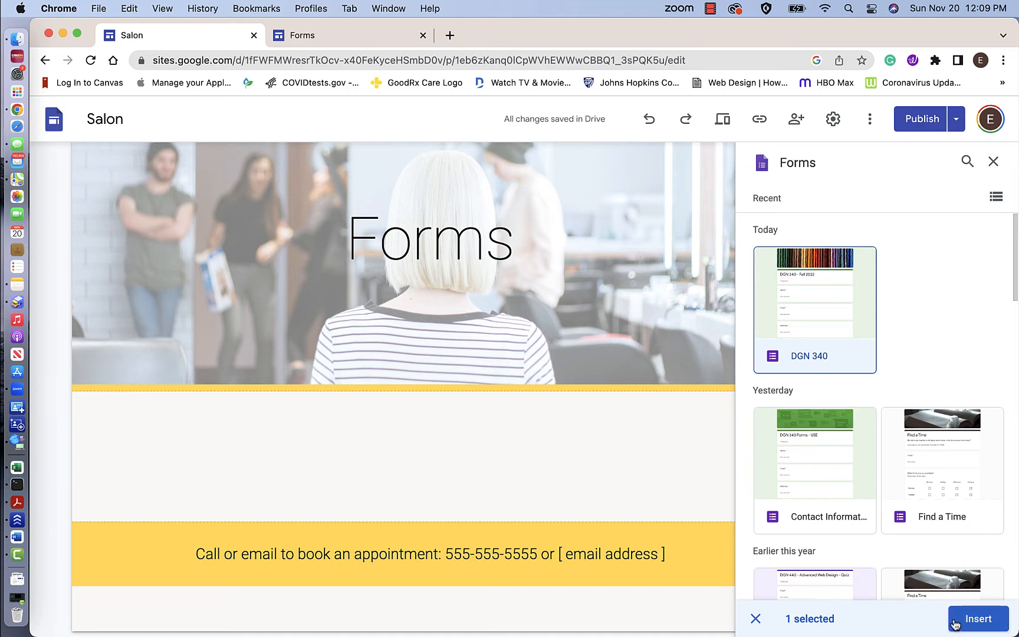
pyautogui.click(970, 618)
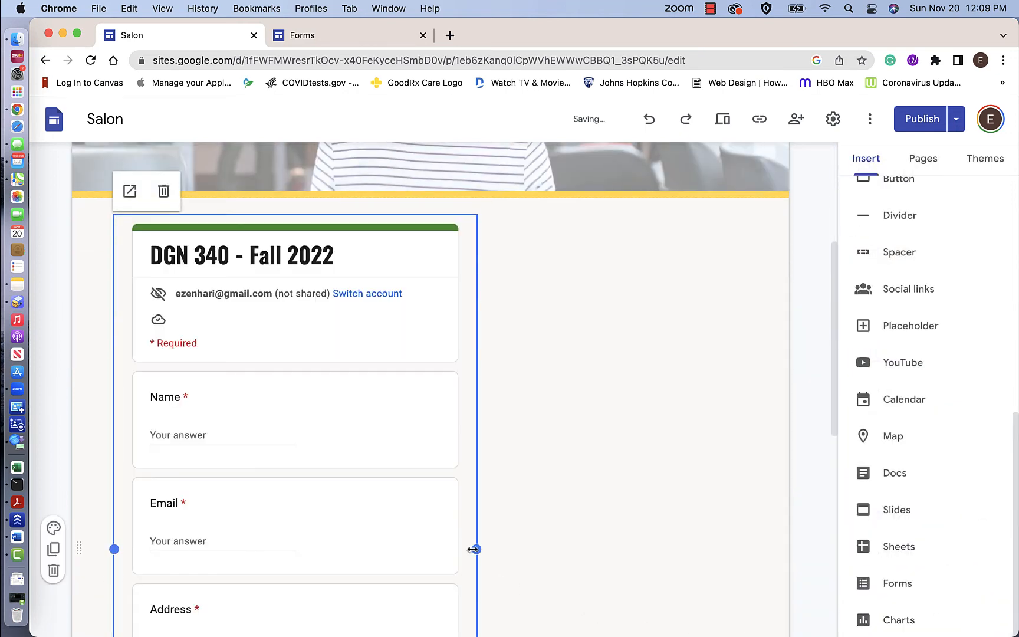
pyautogui.moveTo(472, 549); pyautogui.dragTo(733, 599)
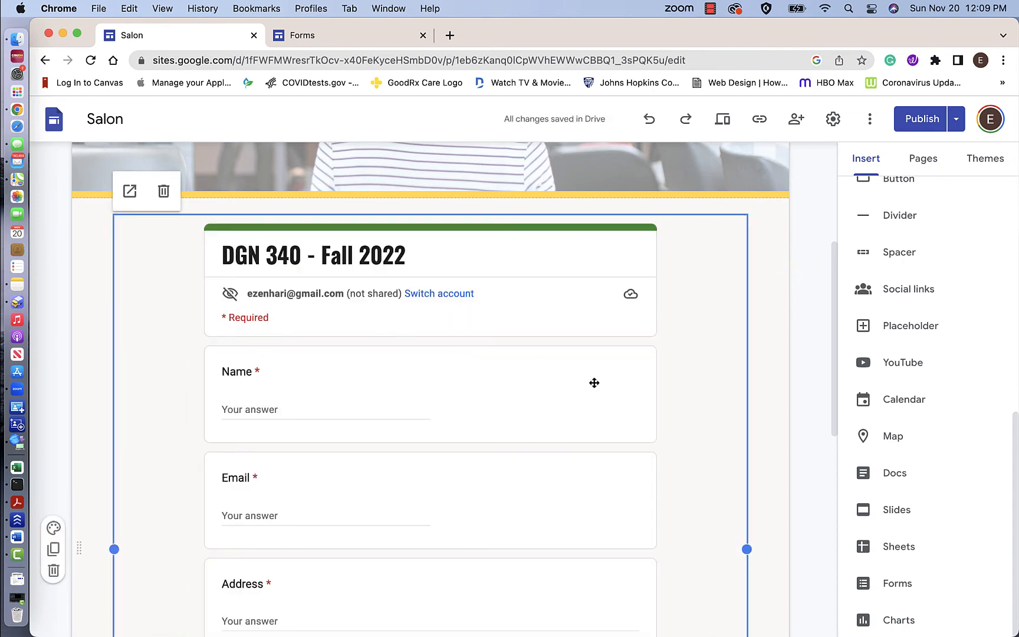
# View the published Forms page again and close the older copy of it.
pyautogui.click(956, 122)
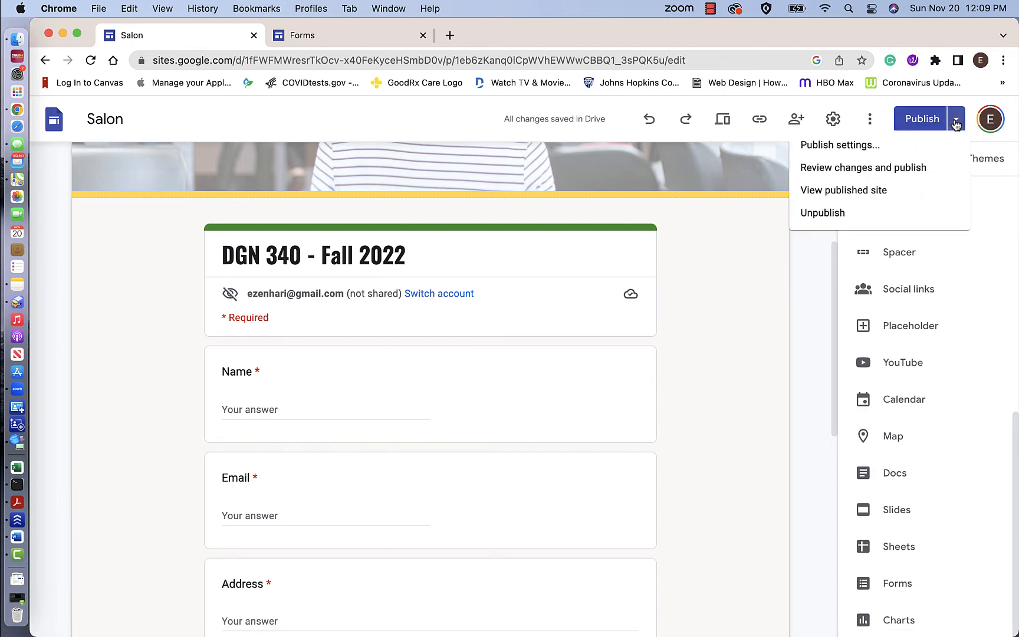
pyautogui.click(817, 199)
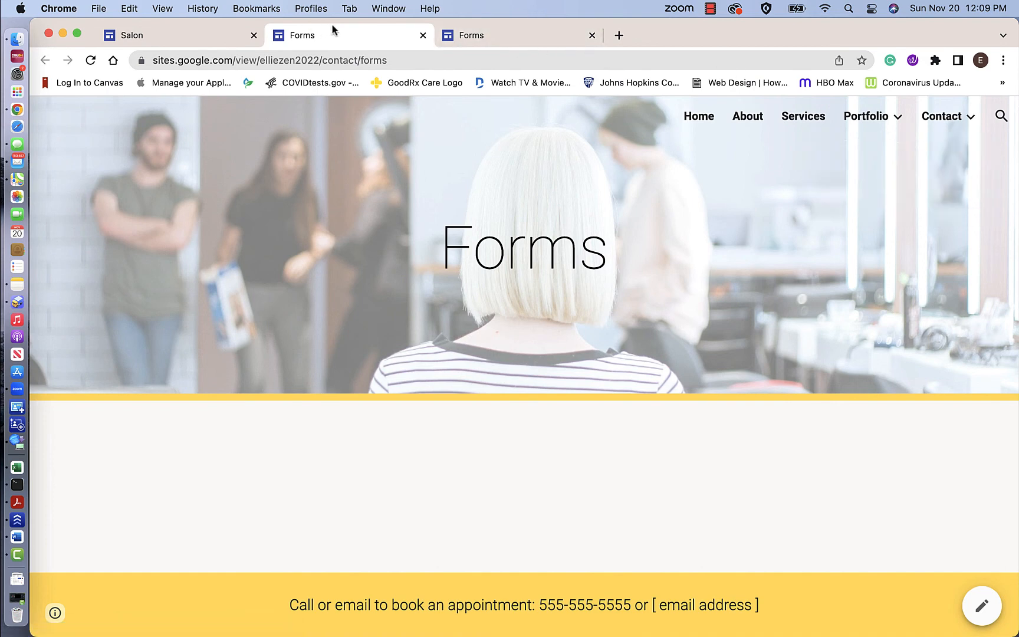
pyautogui.click(423, 37)
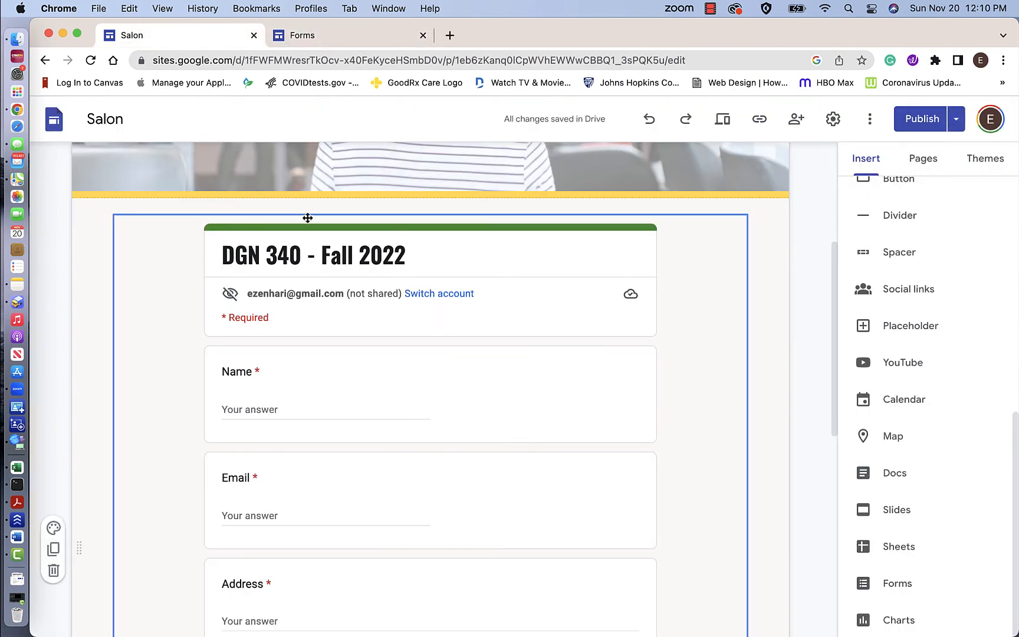
# Review the updated Forms page draft with the DGN 340 form against the live version and publish the update.
pyautogui.click(956, 123)
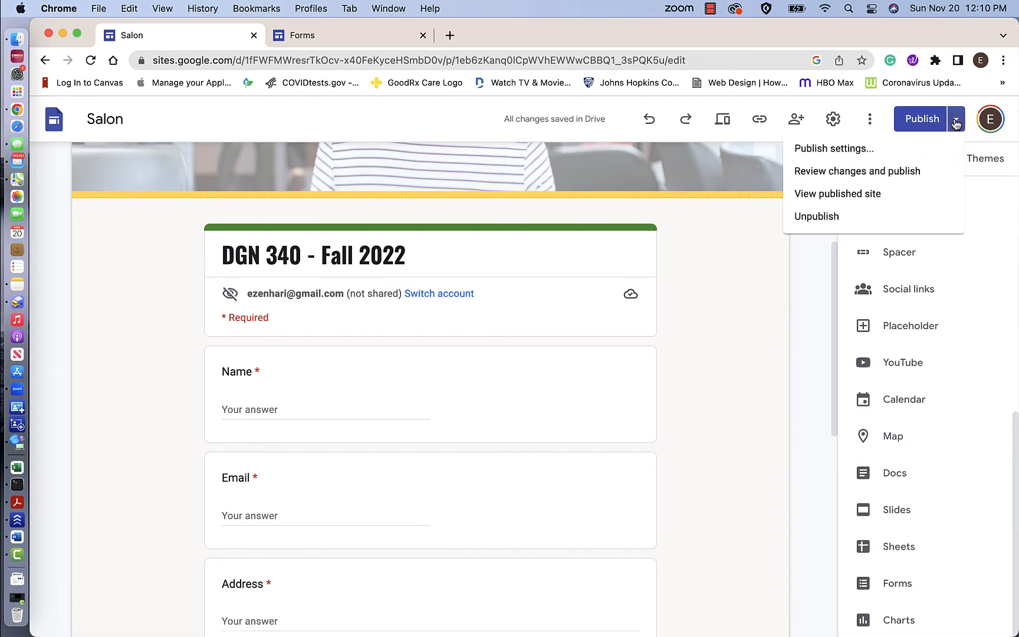
pyautogui.click(848, 172)
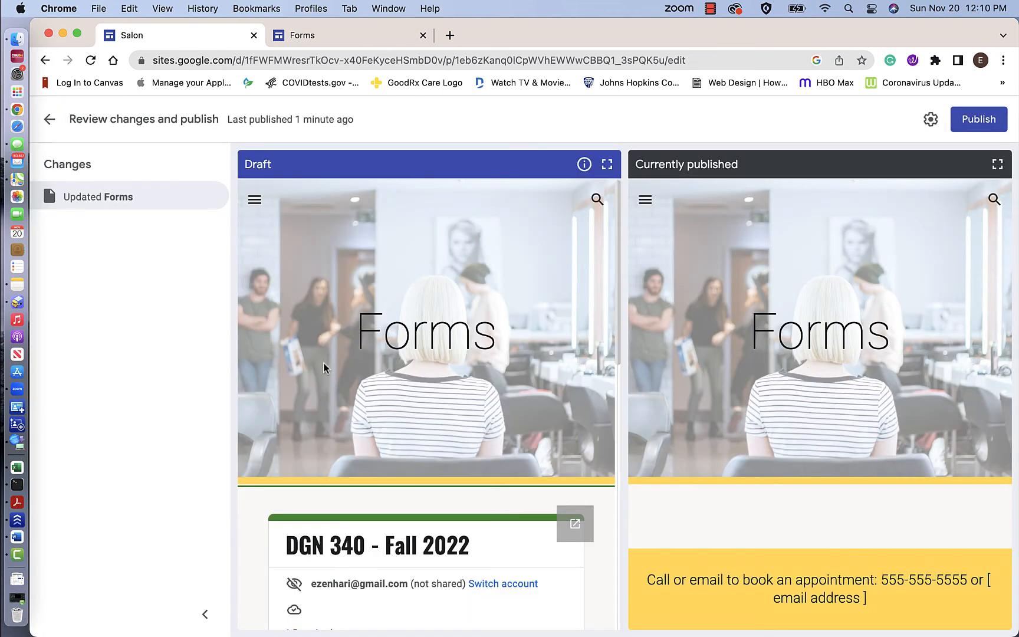
pyautogui.scroll(-5, 323, 363)
pyautogui.scroll(5, 323, 363)
pyautogui.click(979, 119)
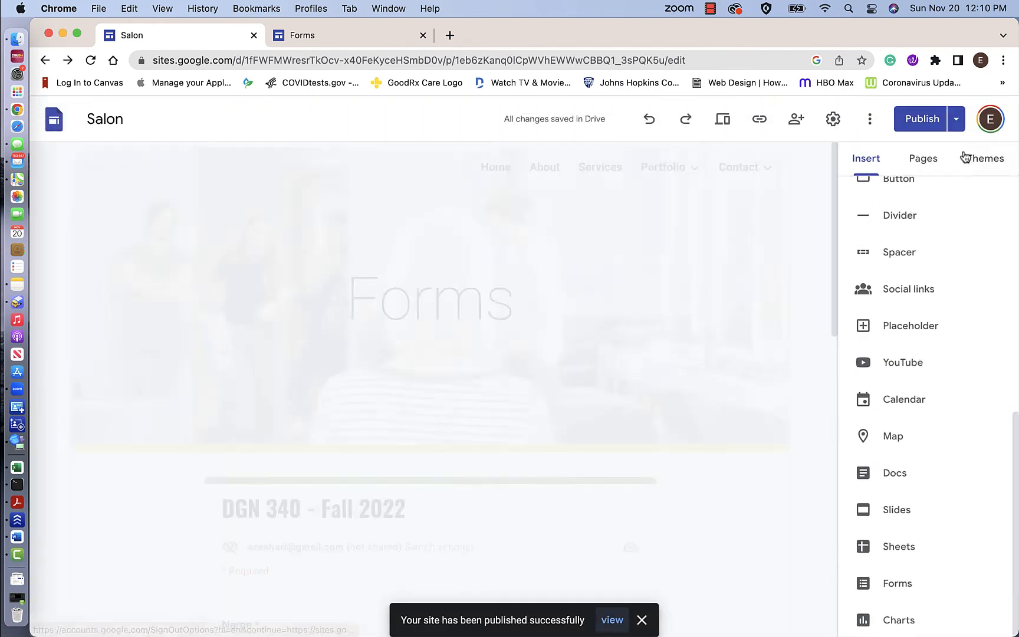
# View the published site from the Home page, looking through its content and the Portfolio and Contact submenus.
pyautogui.click(956, 122)
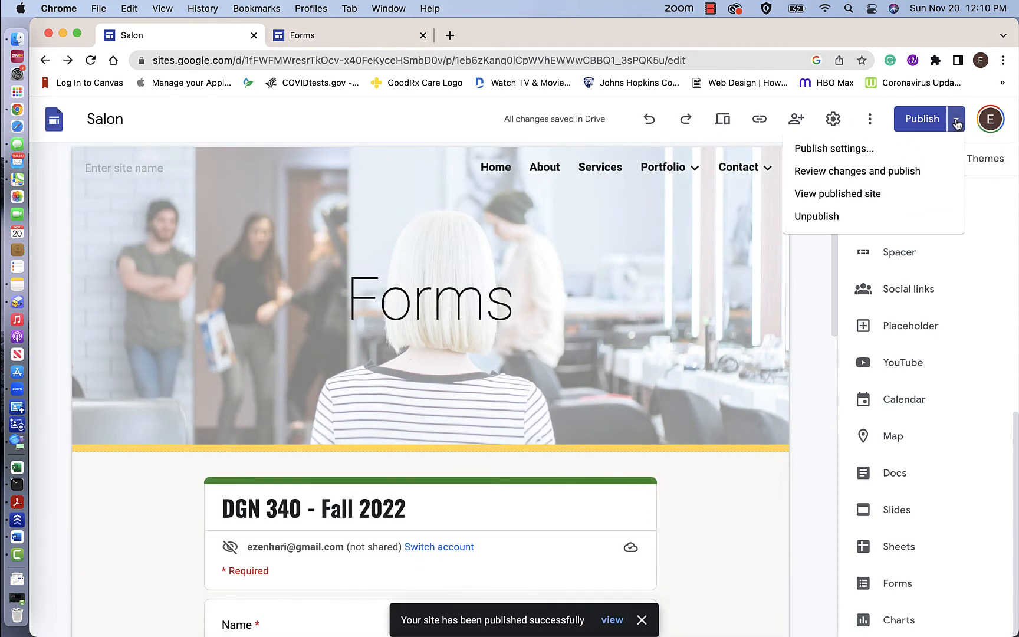
pyautogui.click(494, 168)
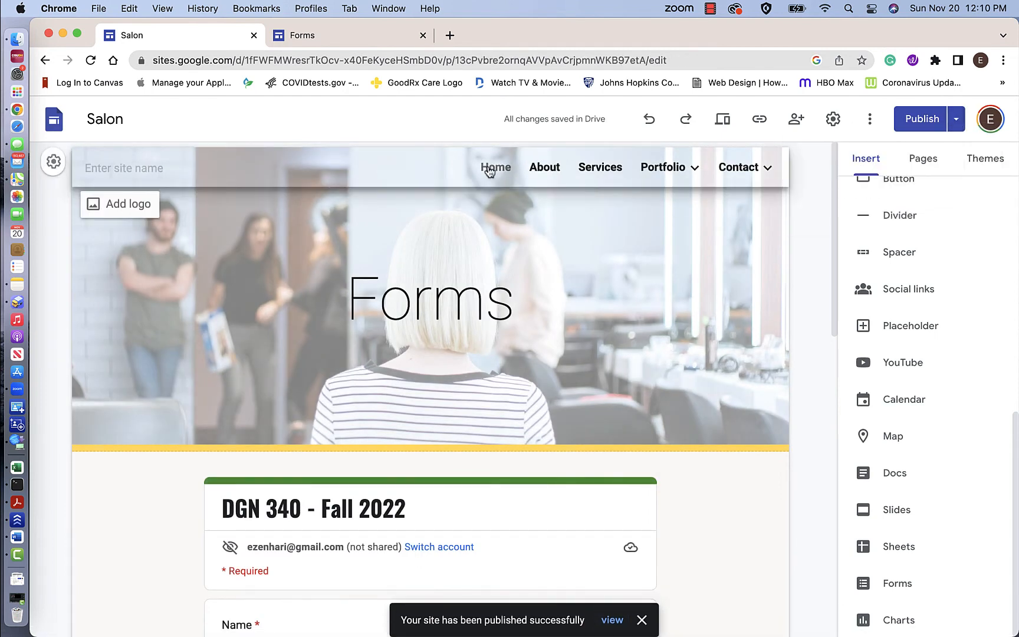
pyautogui.moveTo(724, 157)
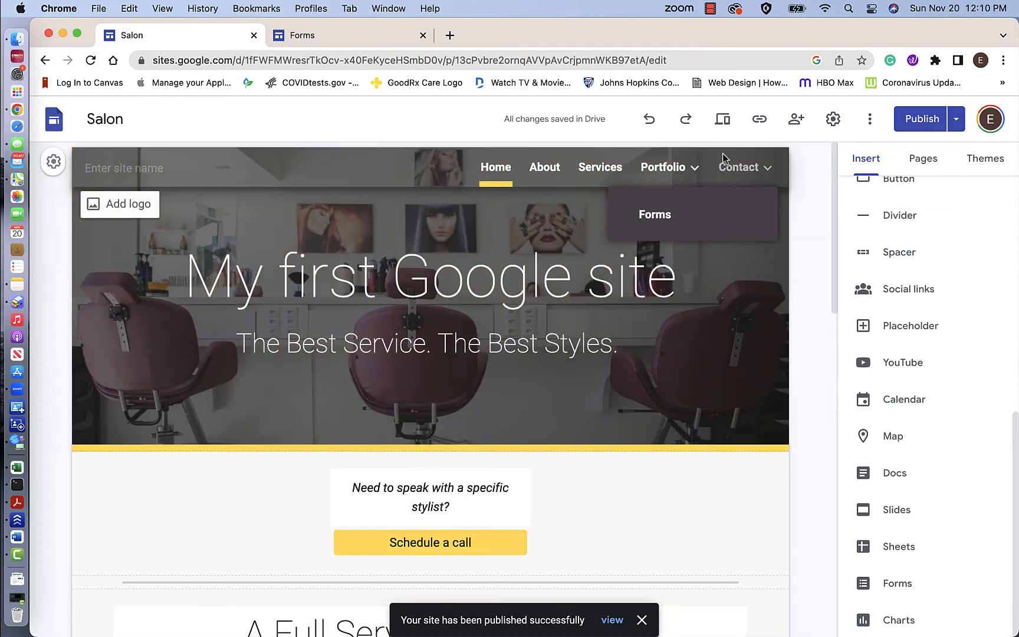
pyautogui.click(956, 122)
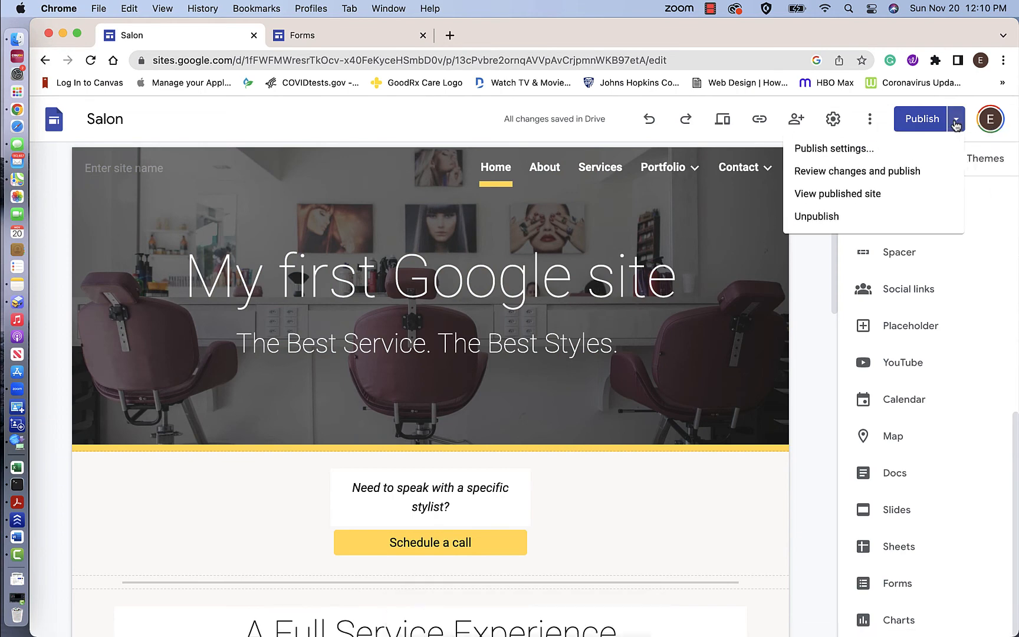
pyautogui.click(837, 196)
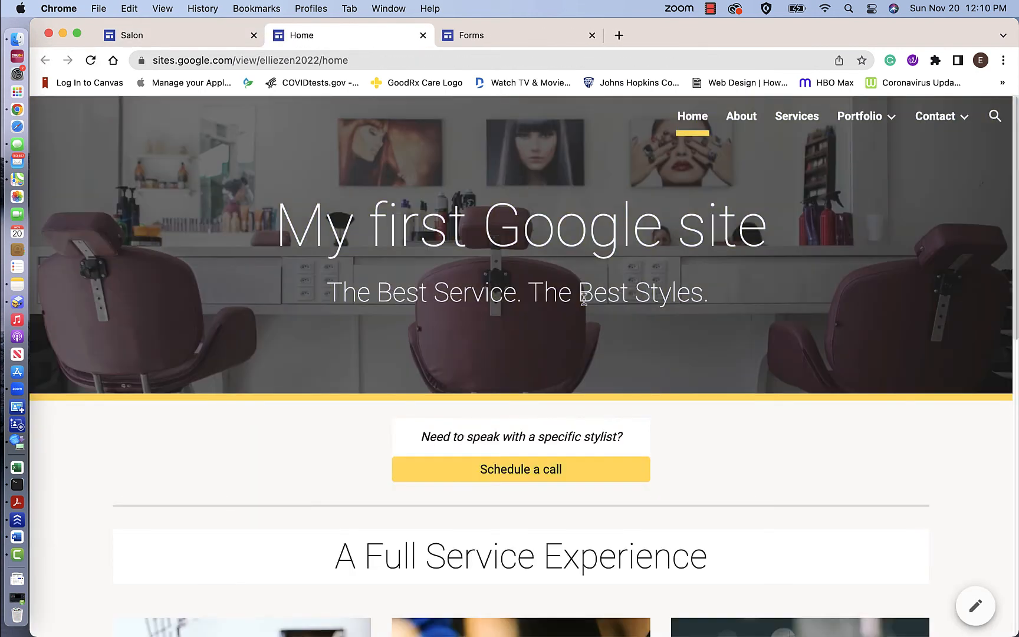
pyautogui.scroll(-6, 585, 302)
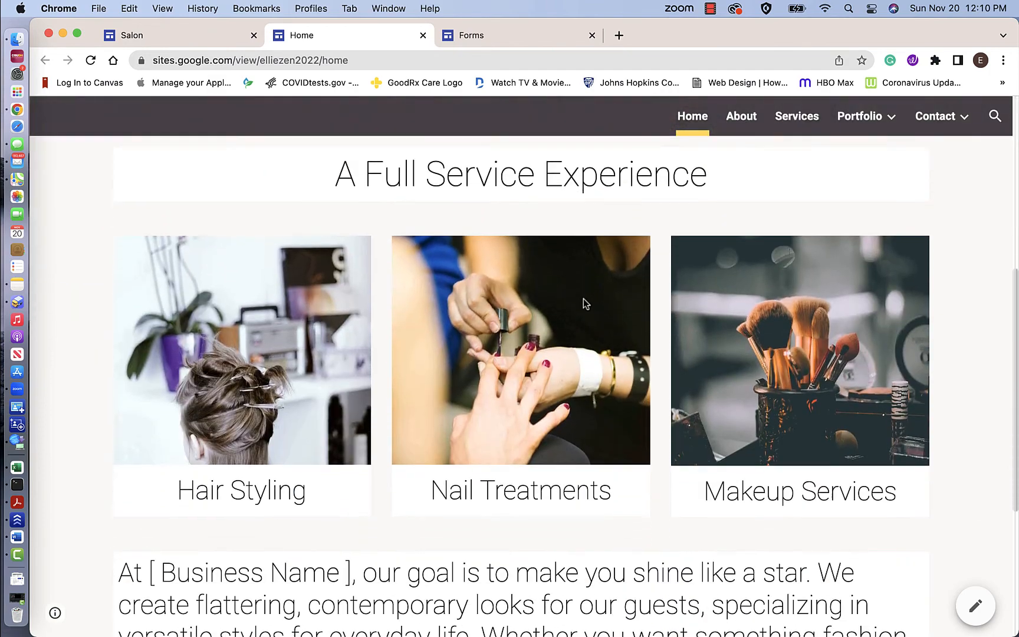
pyautogui.scroll(7, 679, 201)
pyautogui.moveTo(861, 116)
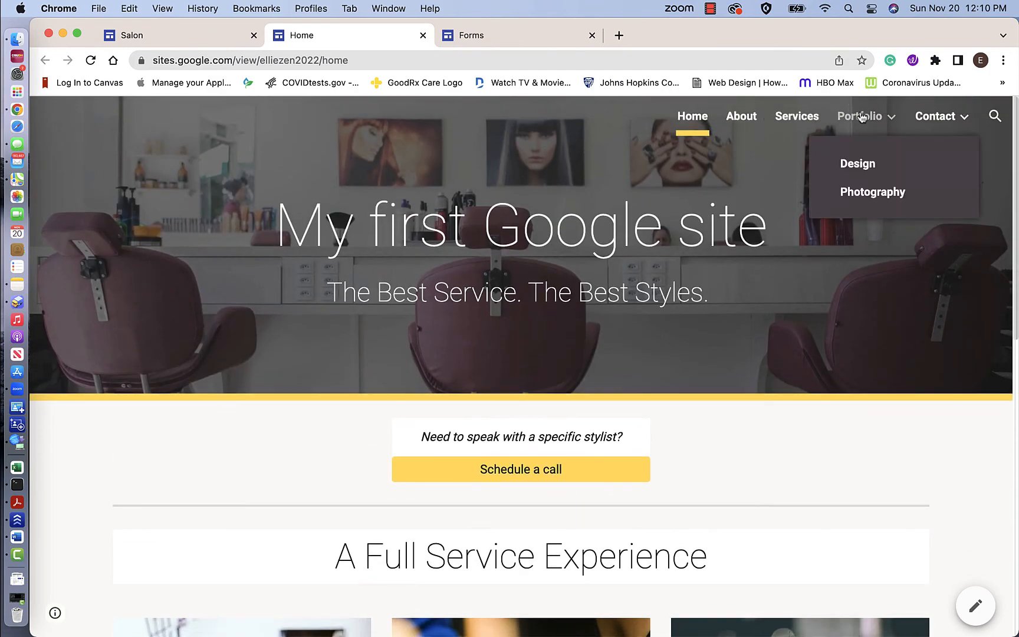
pyautogui.moveTo(935, 118)
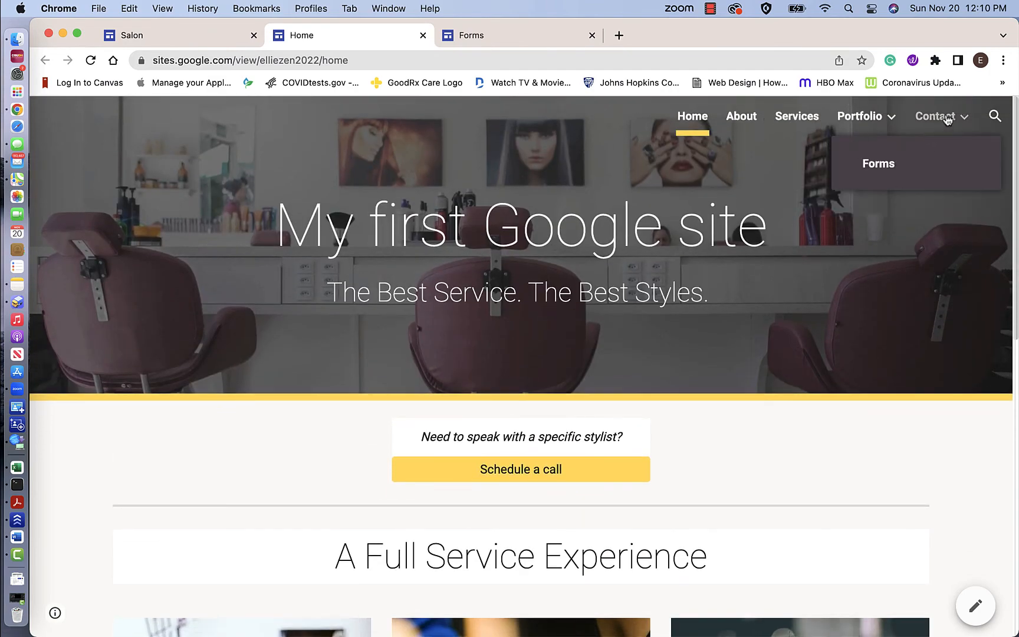
# View the published Forms page, looking through the DGN 340 form's questions, its Name field and the Portfolio and Contact submenus.
pyautogui.click(884, 167)
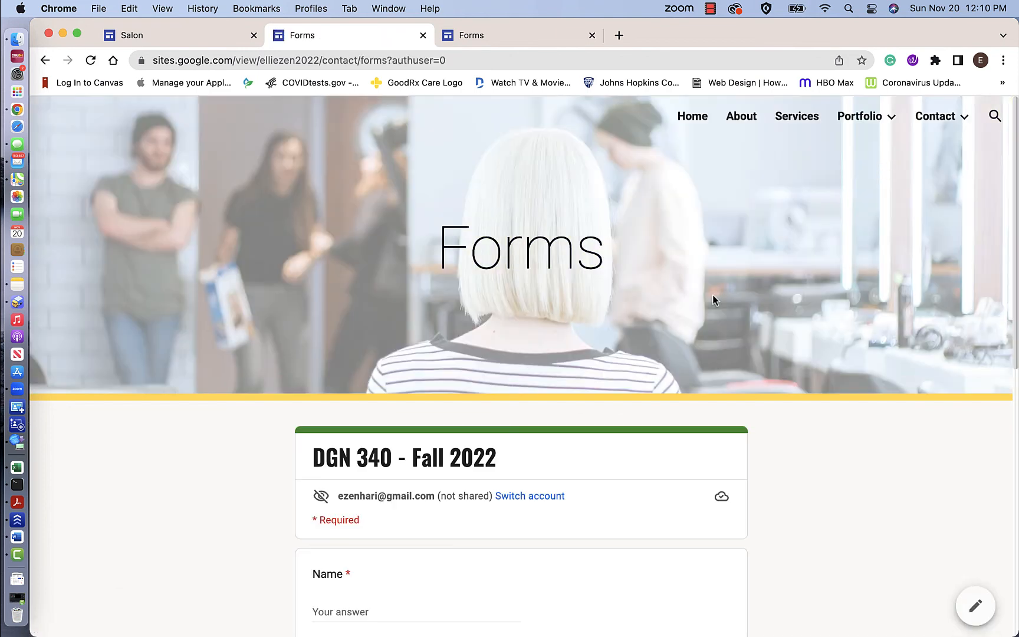
pyautogui.scroll(-4, 712, 294)
pyautogui.scroll(-3, 713, 297)
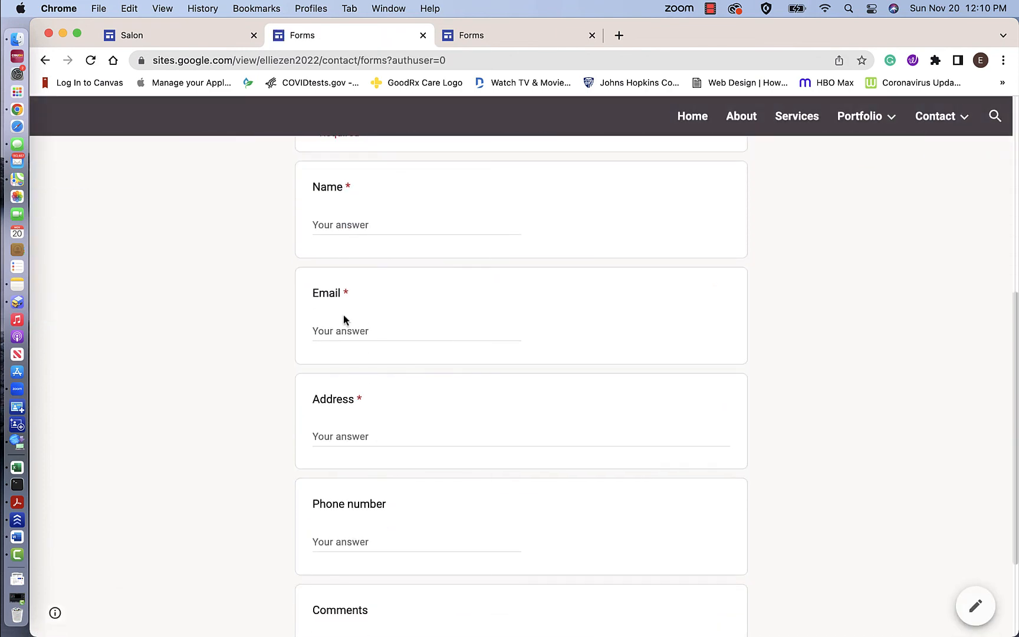
pyautogui.click(345, 225)
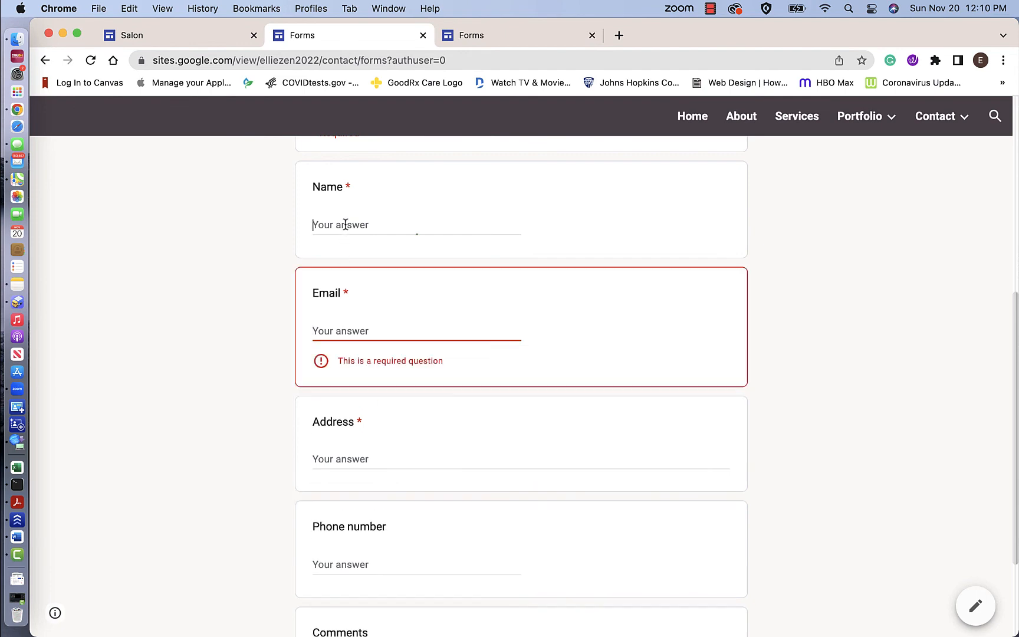
pyautogui.scroll(6, 344, 228)
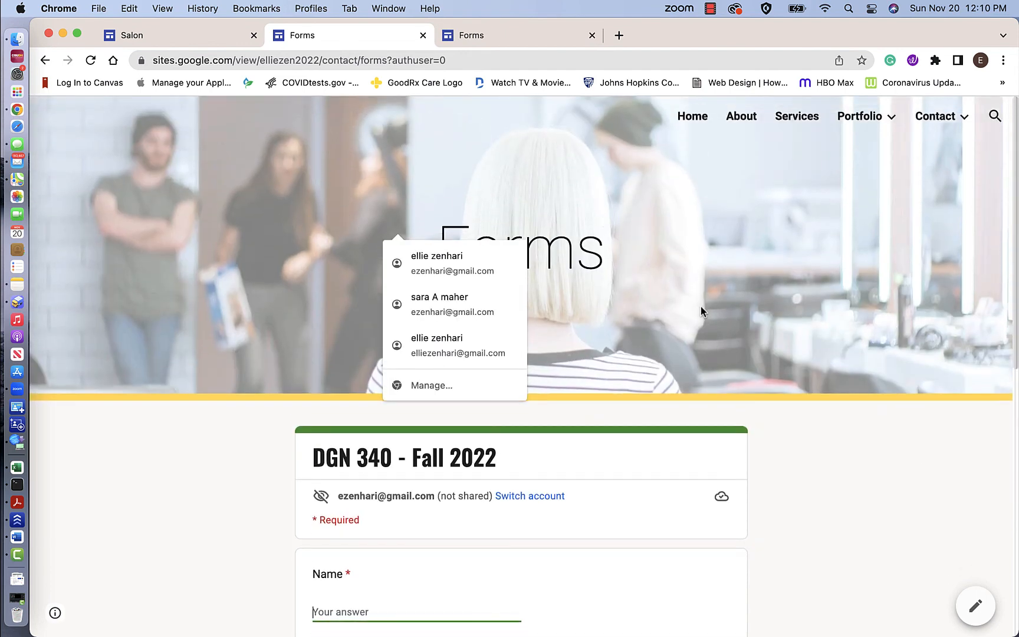
pyautogui.click(775, 459)
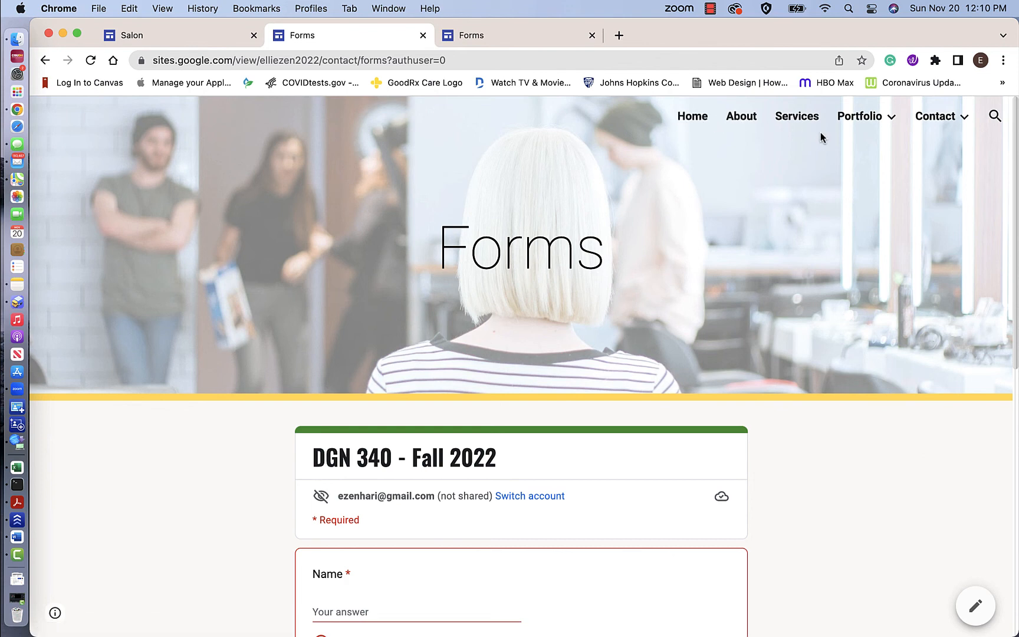
pyautogui.moveTo(847, 134)
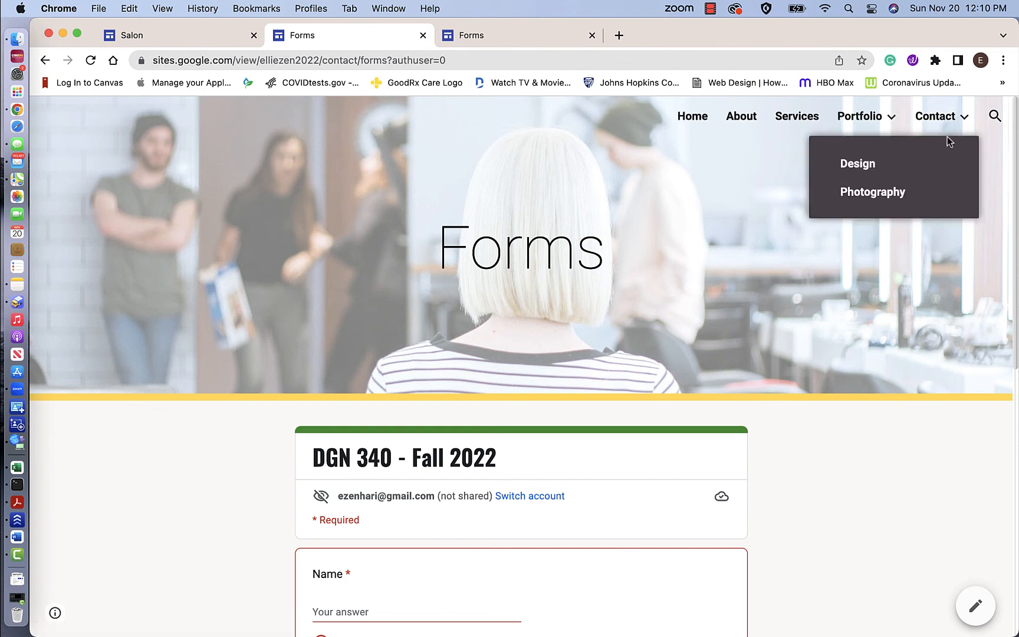
pyautogui.moveTo(964, 123)
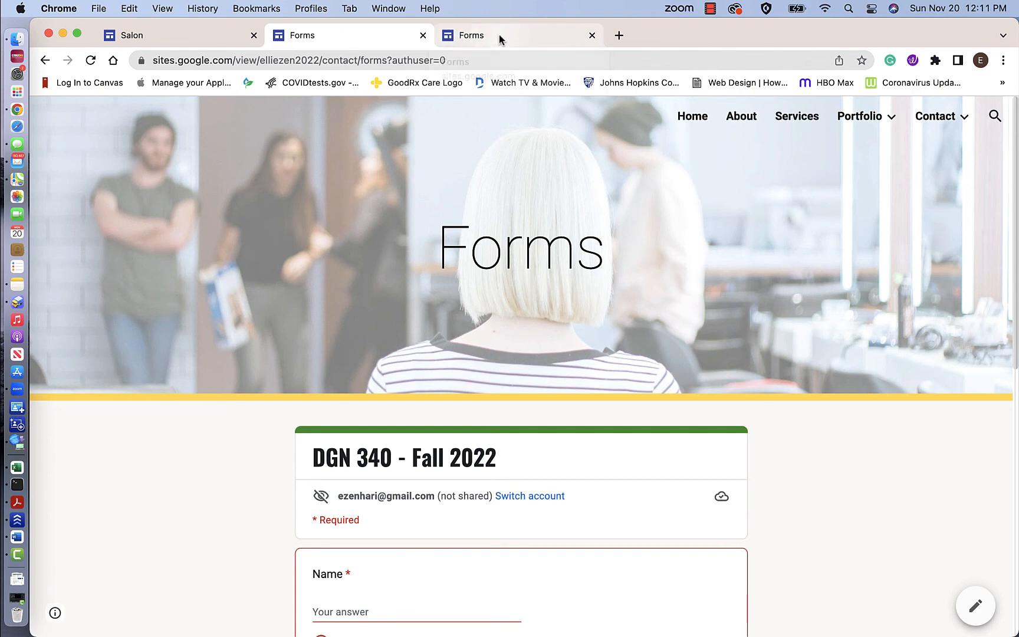
# Close both published Forms pages, check the Salon draft for unpublished changes, and return to the editor.
pyautogui.click(591, 35)
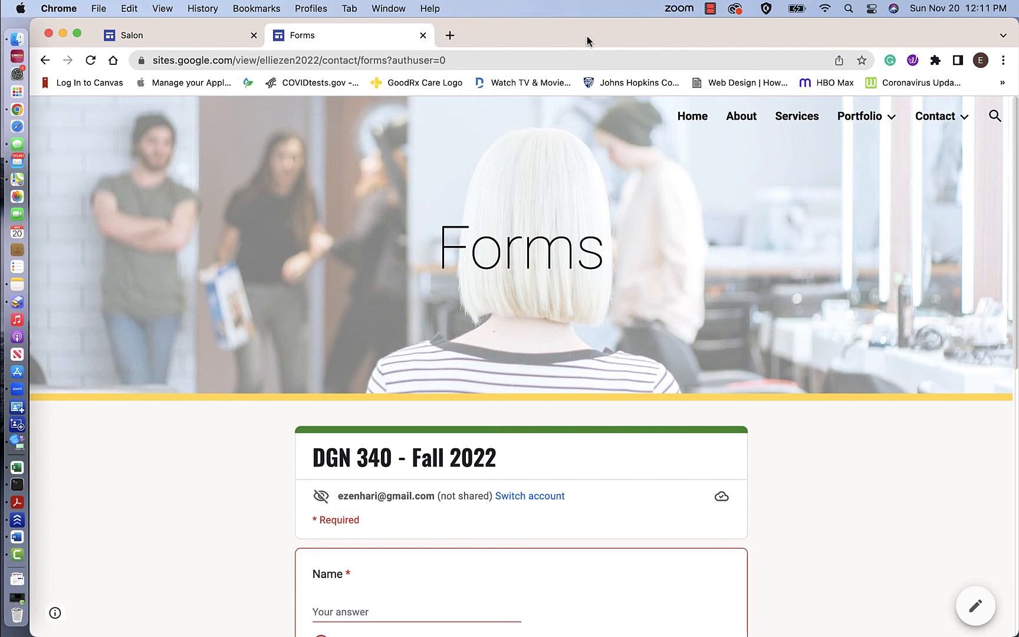
pyautogui.click(422, 35)
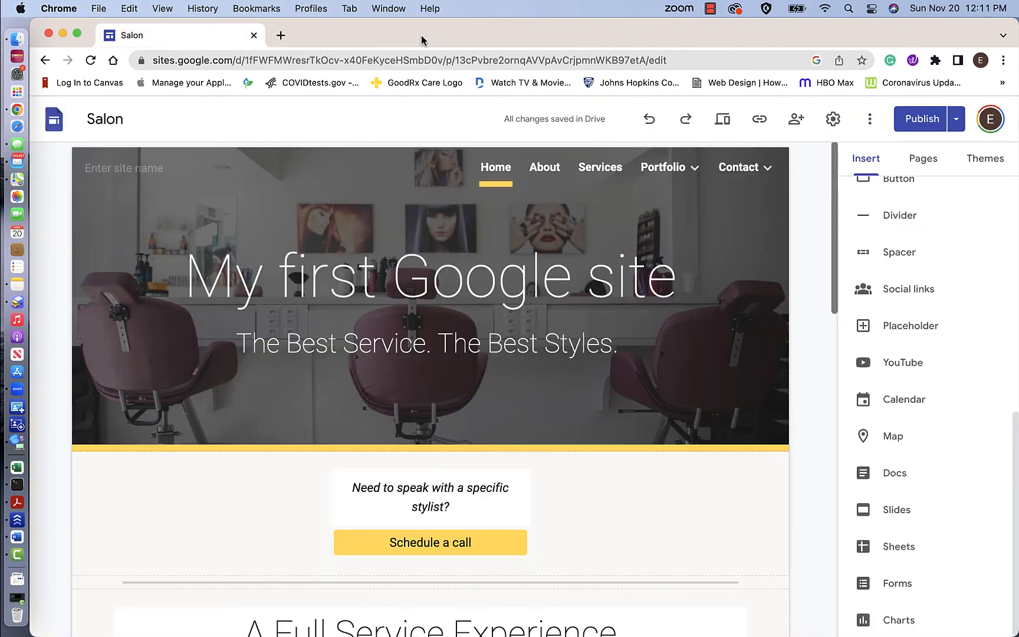
pyautogui.click(956, 126)
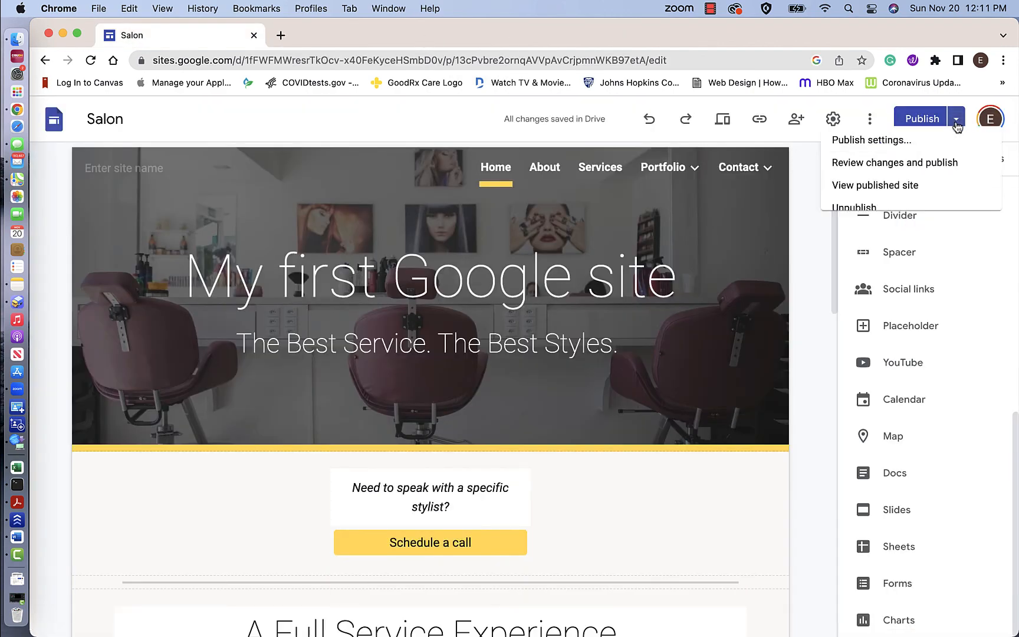
pyautogui.click(865, 172)
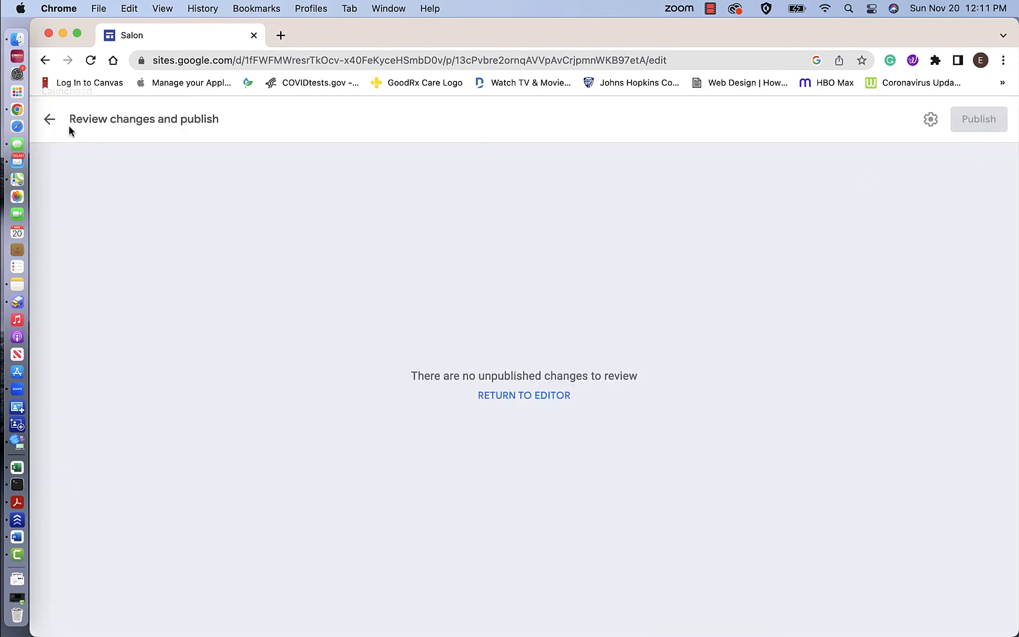
pyautogui.click(48, 120)
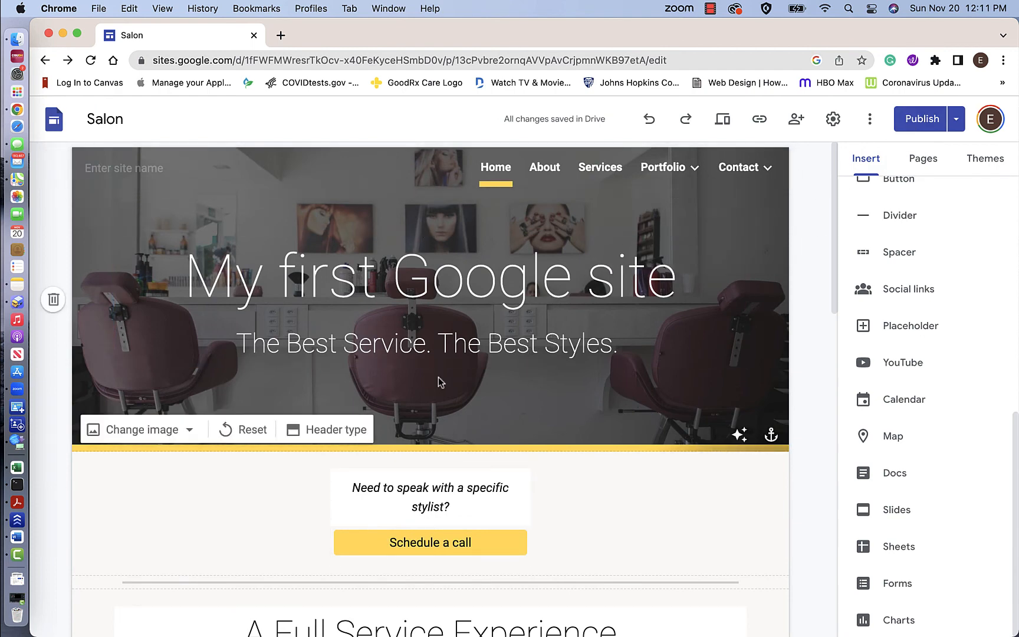
# Replace the title in the Home page header with "Welcome!".
pyautogui.click(427, 296)
pyautogui.moveTo(183, 278); pyautogui.dragTo(679, 297)
pyautogui.write('WElc')
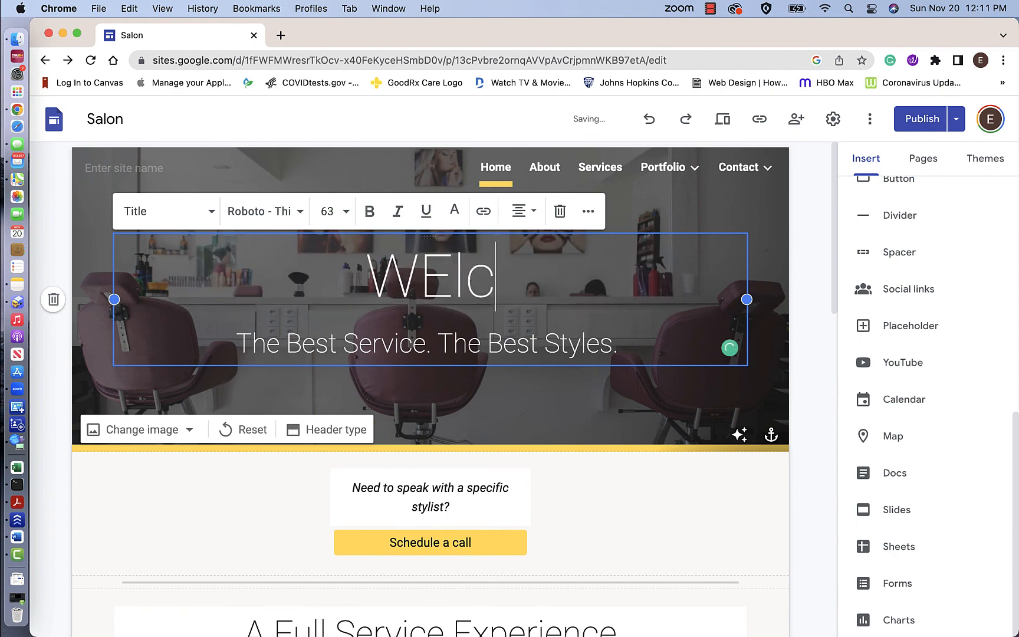
pyautogui.write('ome!')
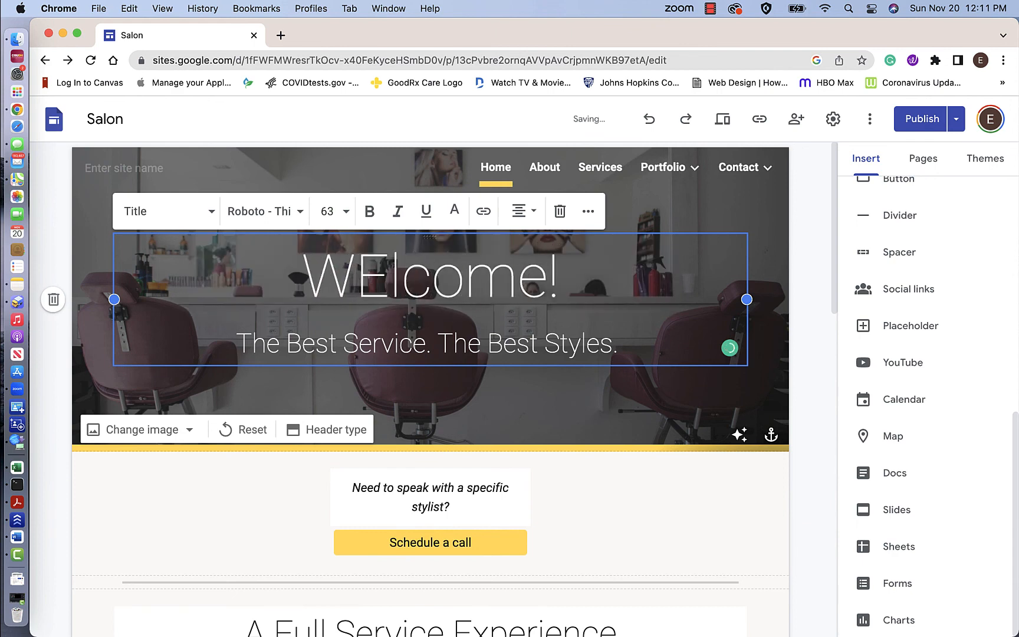
pyautogui.moveTo(360, 291); pyautogui.dragTo(382, 293)
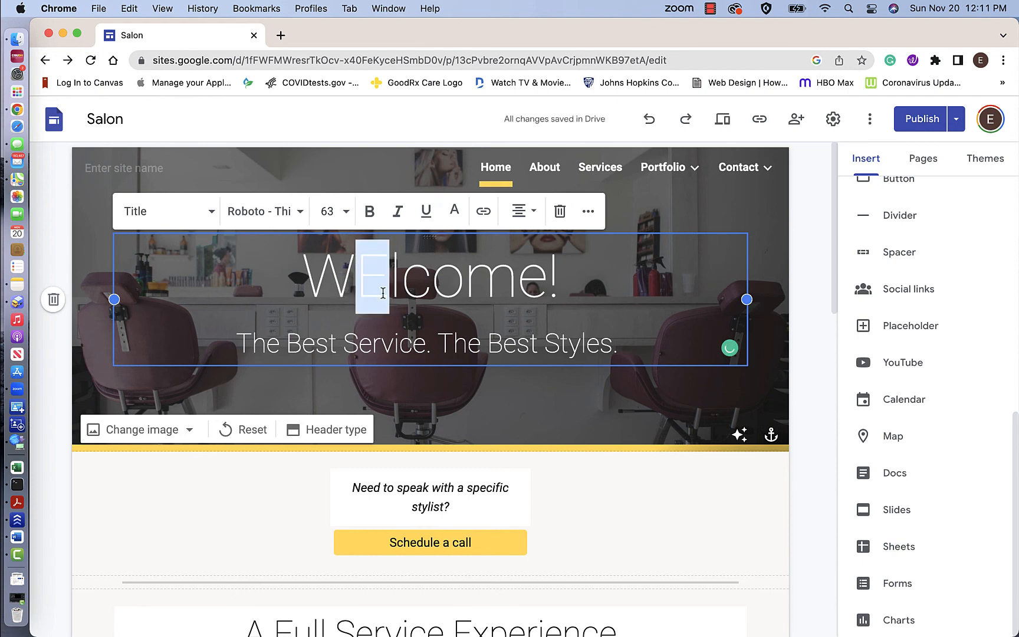
pyautogui.write('e')
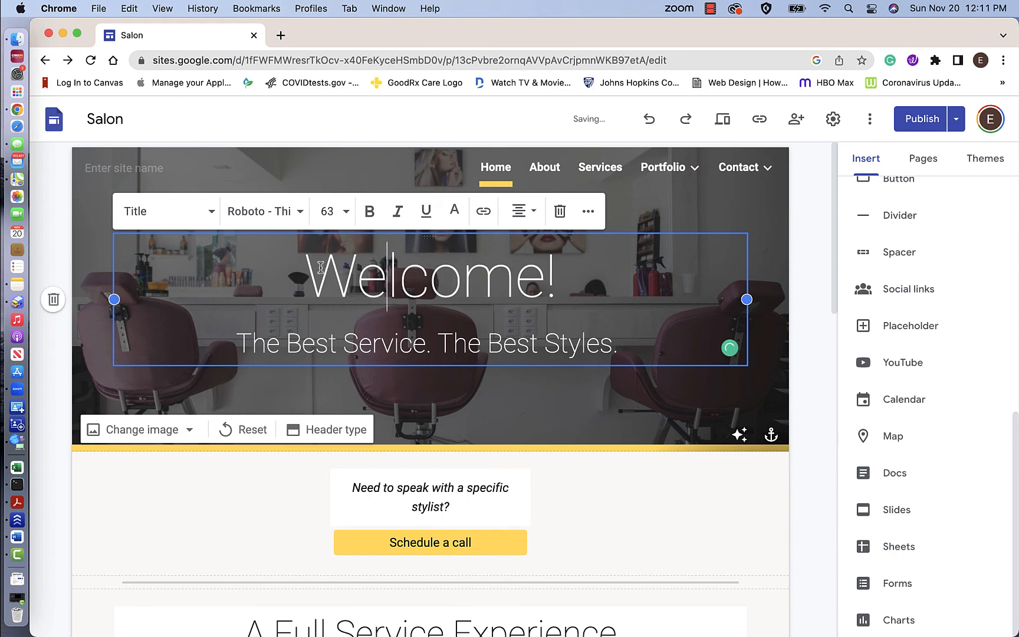
# Set the "Welcome!" title on the Home page to bold Roboto.
pyautogui.moveTo(302, 268); pyautogui.dragTo(594, 267)
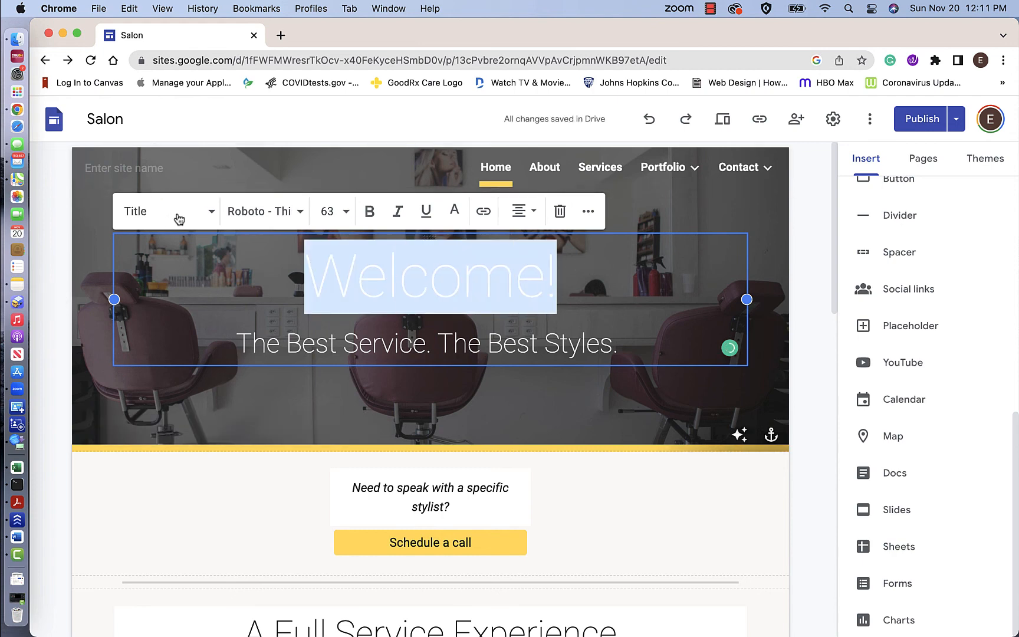
pyautogui.click(298, 212)
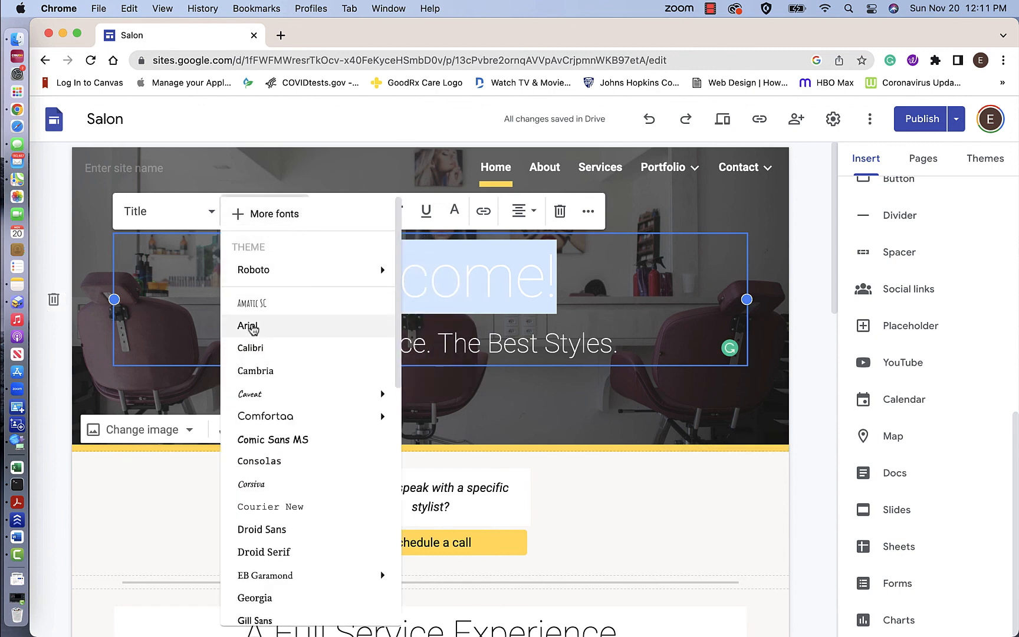
pyautogui.moveTo(284, 269)
pyautogui.click(421, 278)
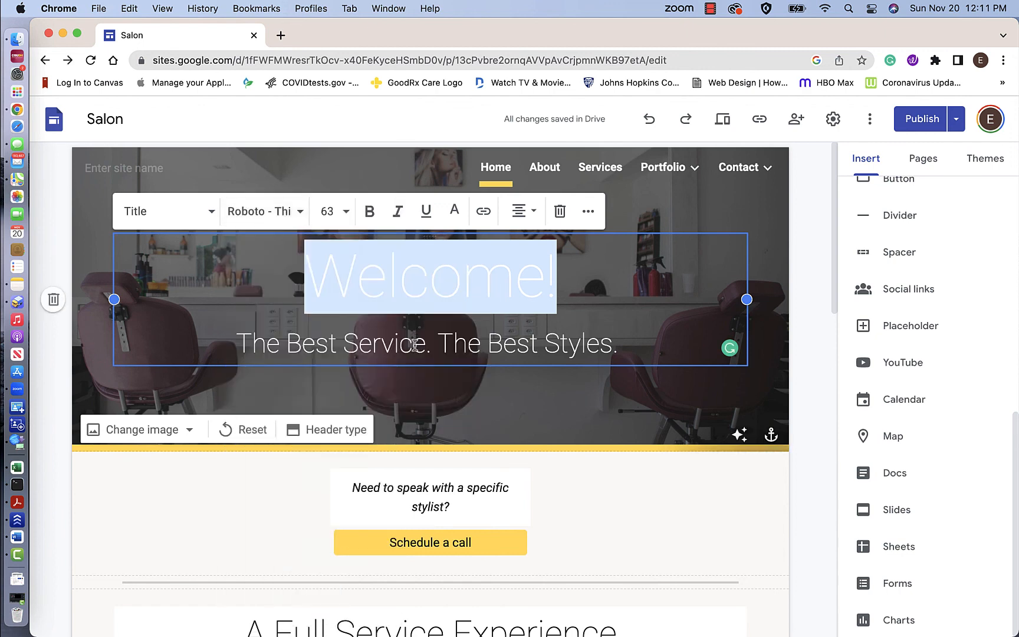
pyautogui.click(297, 218)
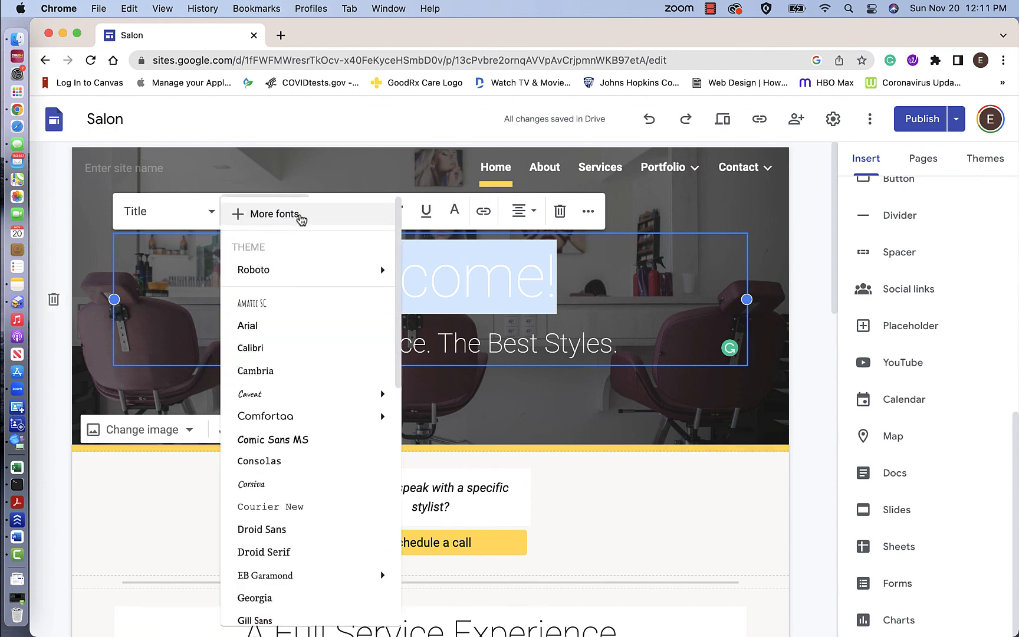
pyautogui.moveTo(380, 270)
pyautogui.click(402, 326)
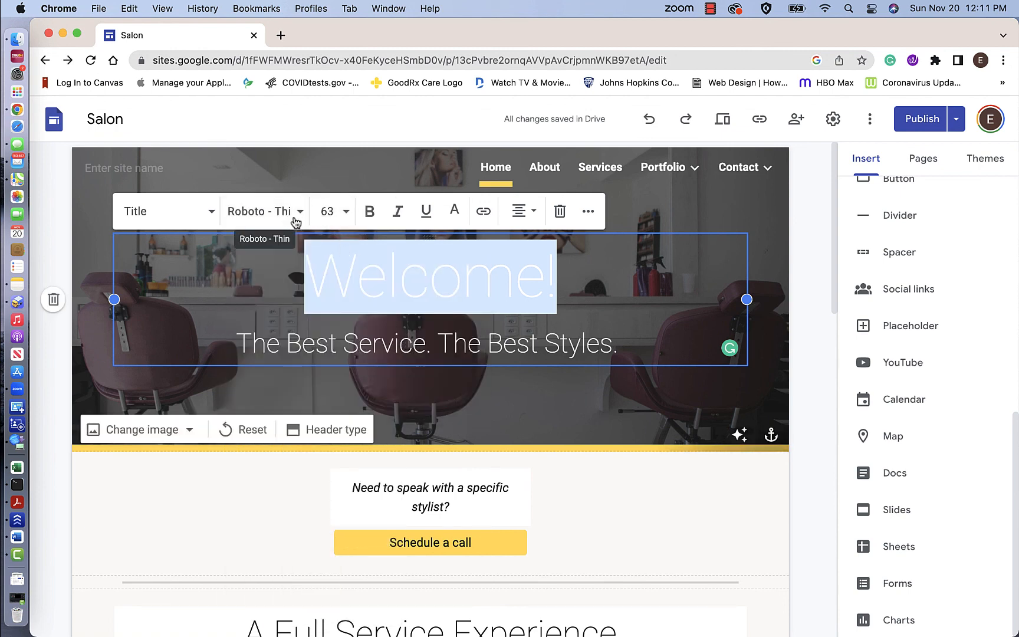
pyautogui.click(302, 218)
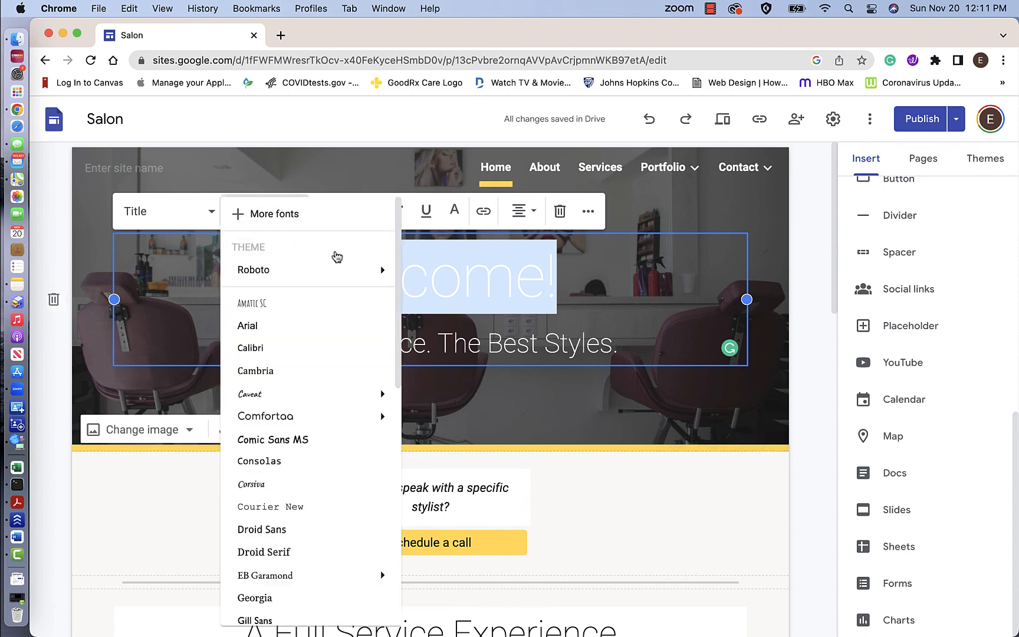
pyautogui.click(343, 275)
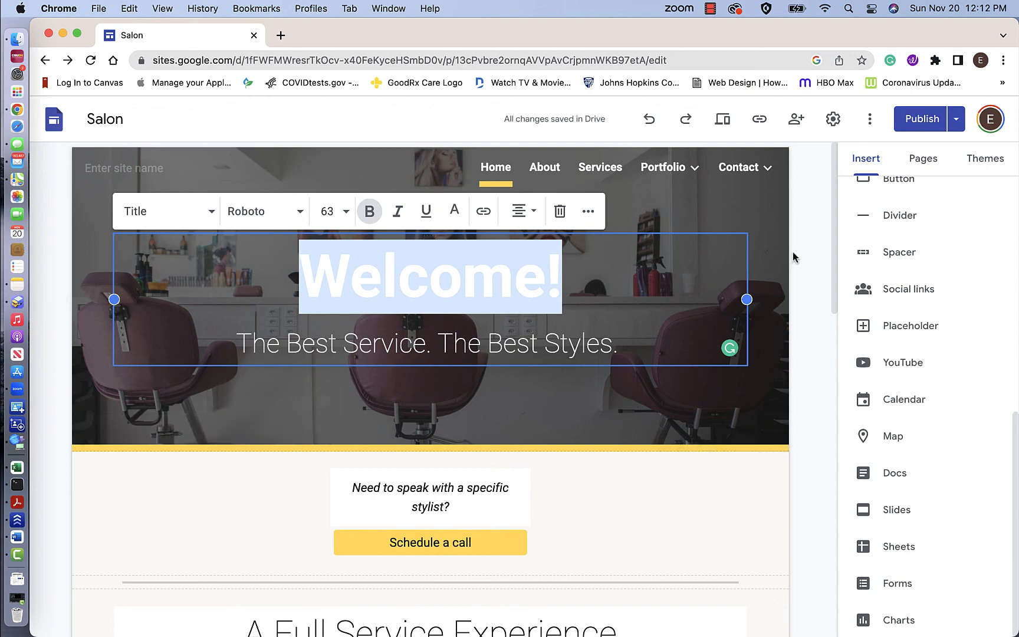
# View the published Home page to compare its title with the edited draft, and close it.
pyautogui.click(957, 119)
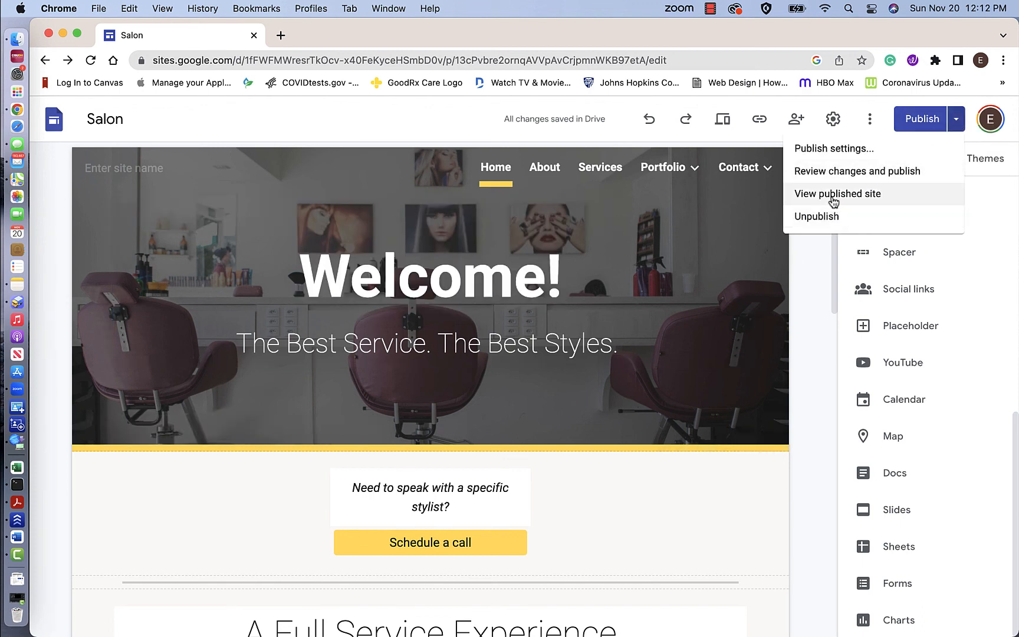
pyautogui.click(833, 198)
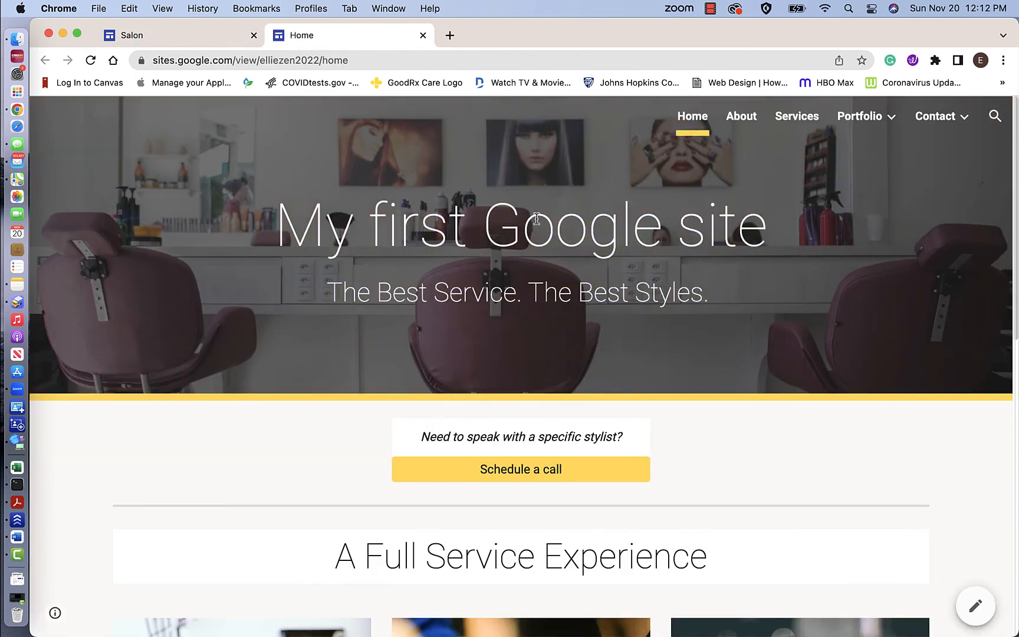
pyautogui.click(422, 36)
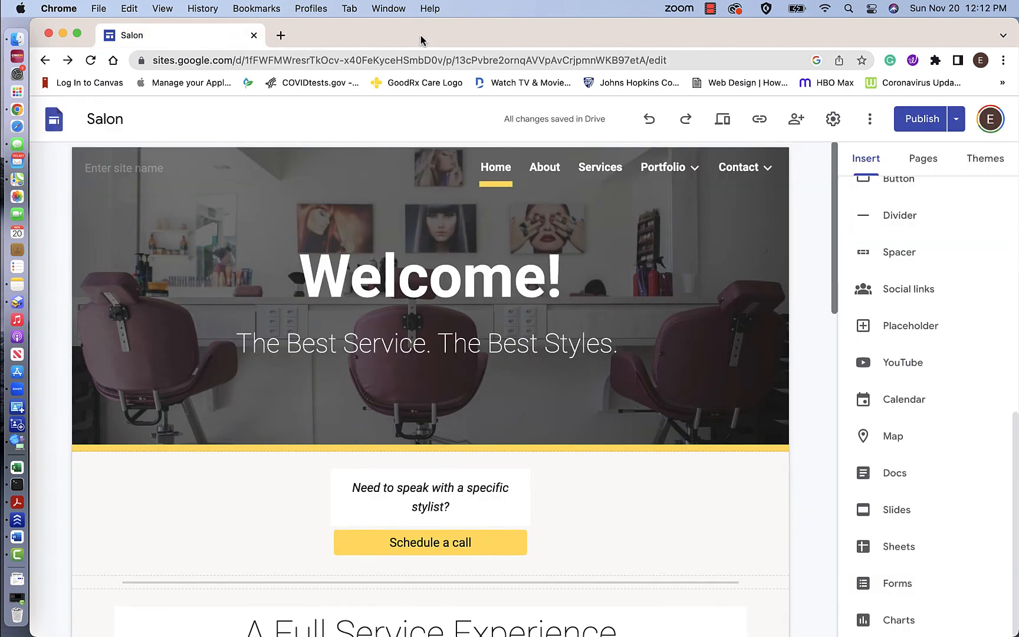
# Review the updated Home page draft against the currently published version and publish the changes.
pyautogui.click(956, 122)
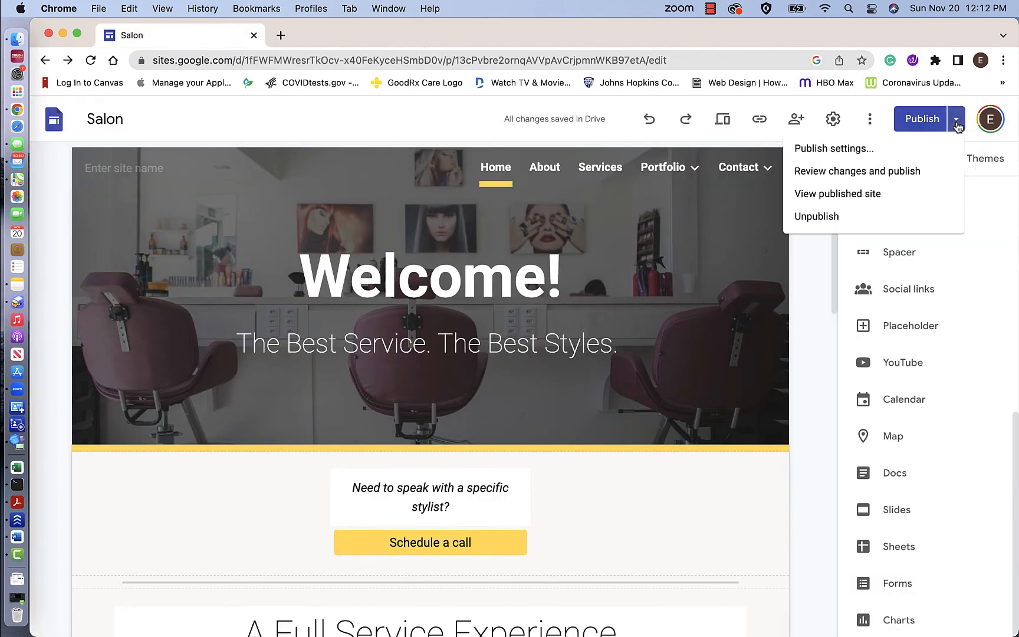
pyautogui.click(851, 171)
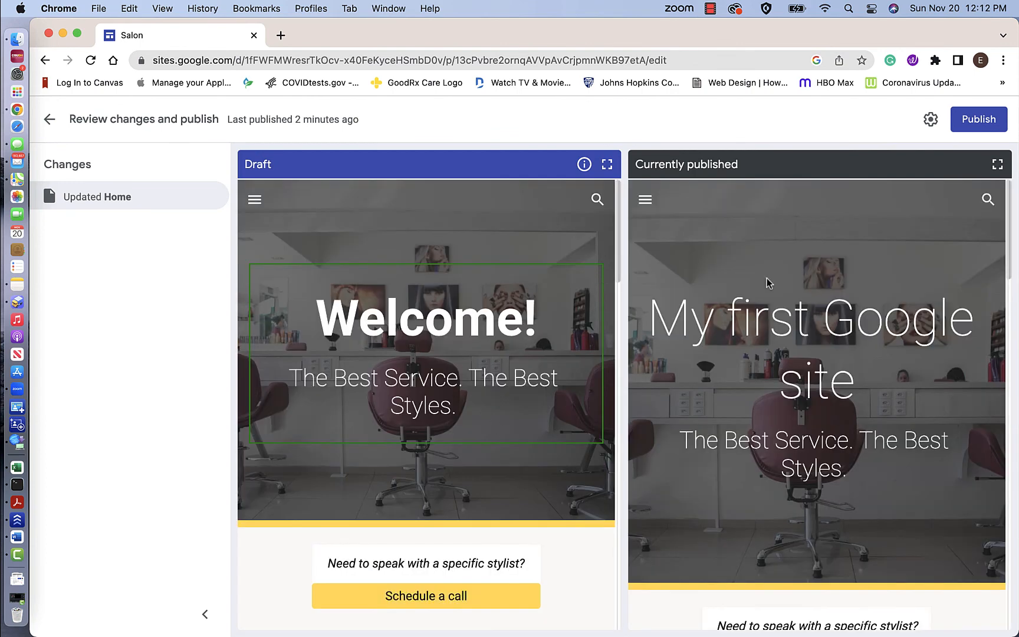
pyautogui.click(986, 120)
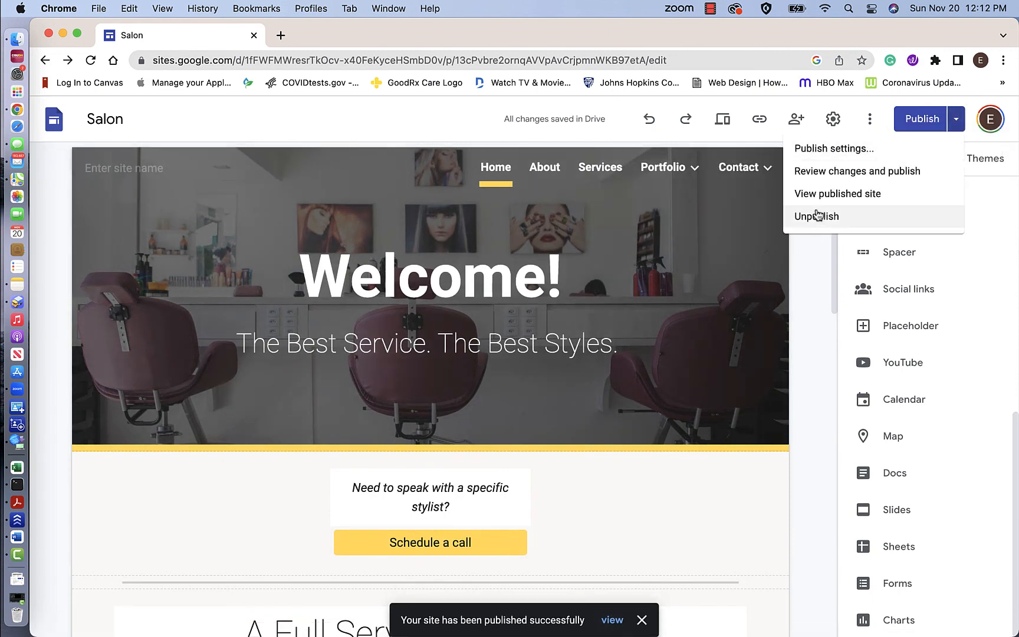
# View the newly published Home page and select its web address.
pyautogui.click(818, 196)
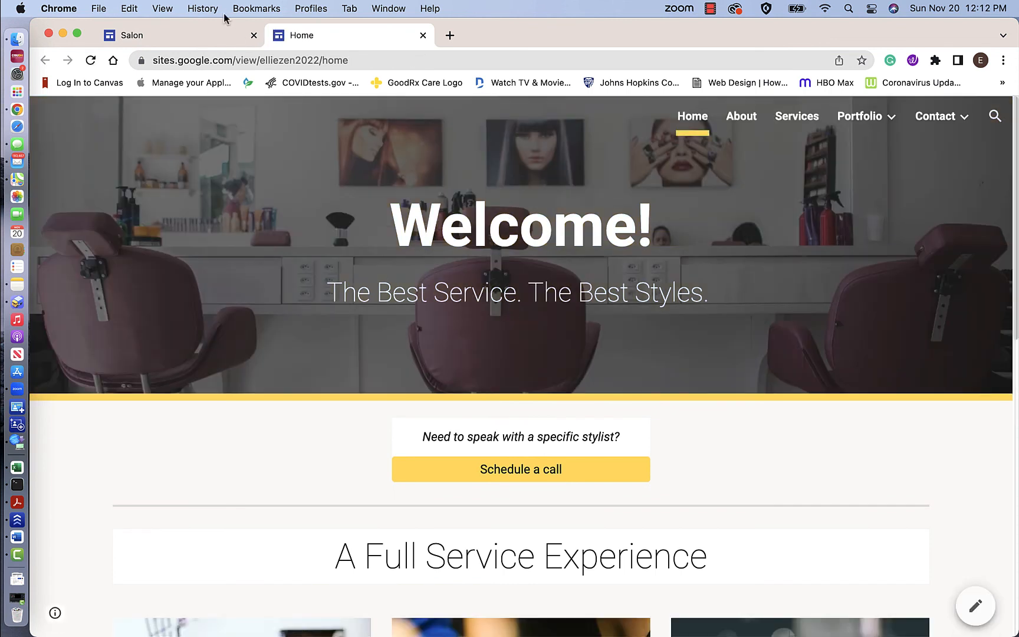
pyautogui.click(360, 61)
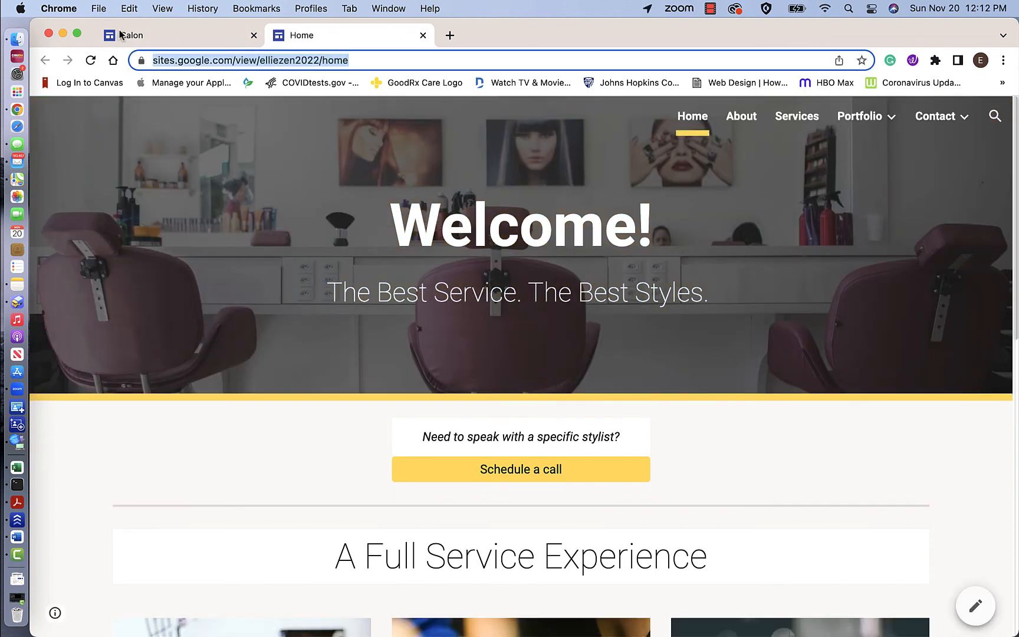